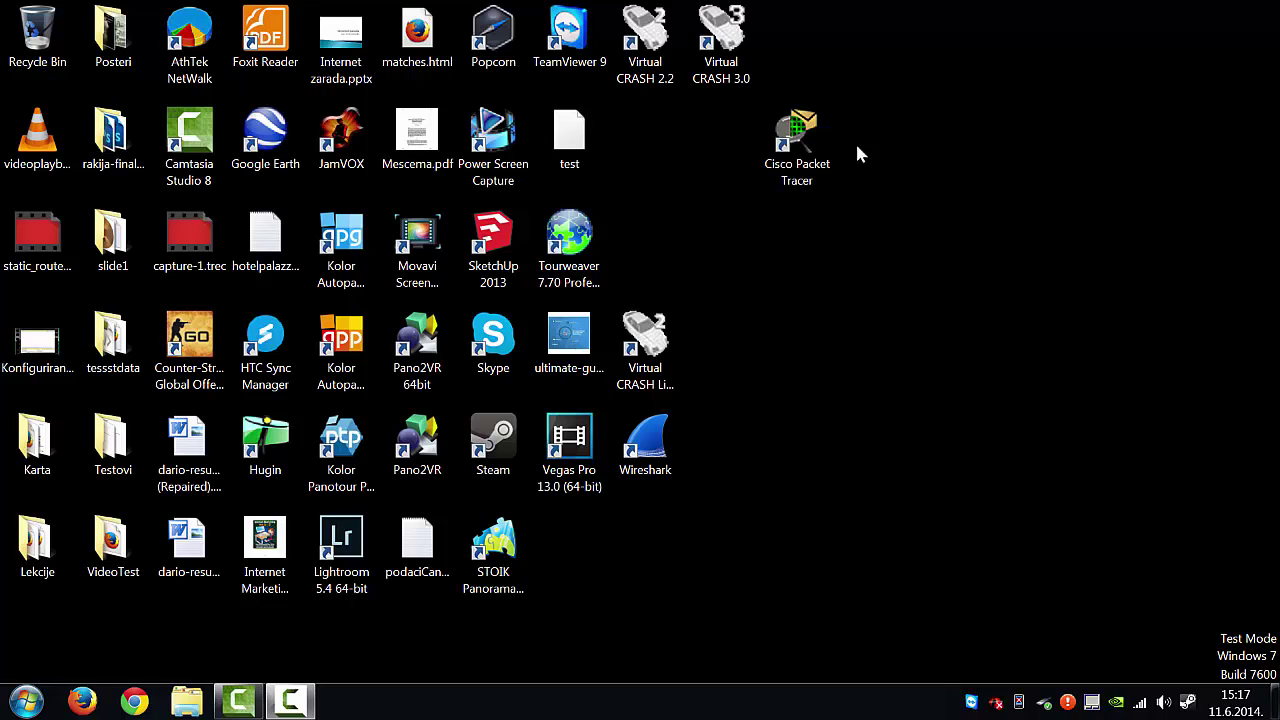
Step: Open Cisco Packet Tracer and place two generic PCs, one above the other, in the workspace
double_click(790, 147)
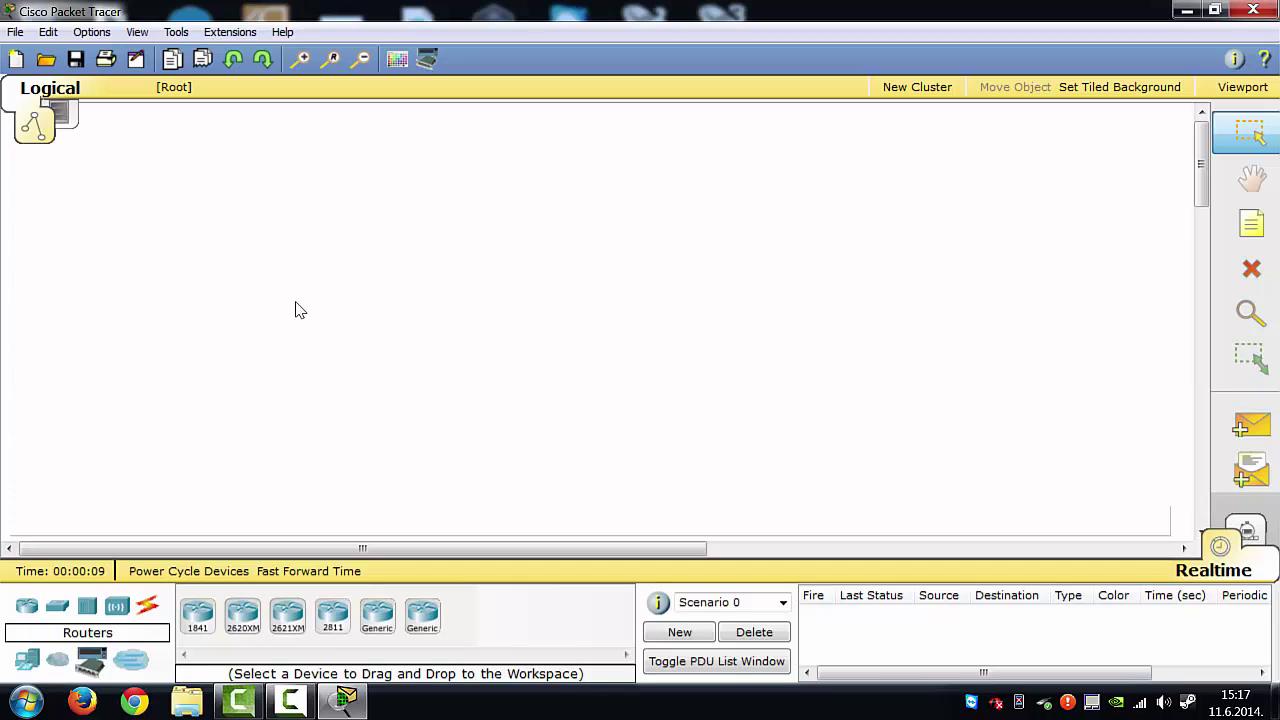
left_click(26, 659)
left_click(197, 615)
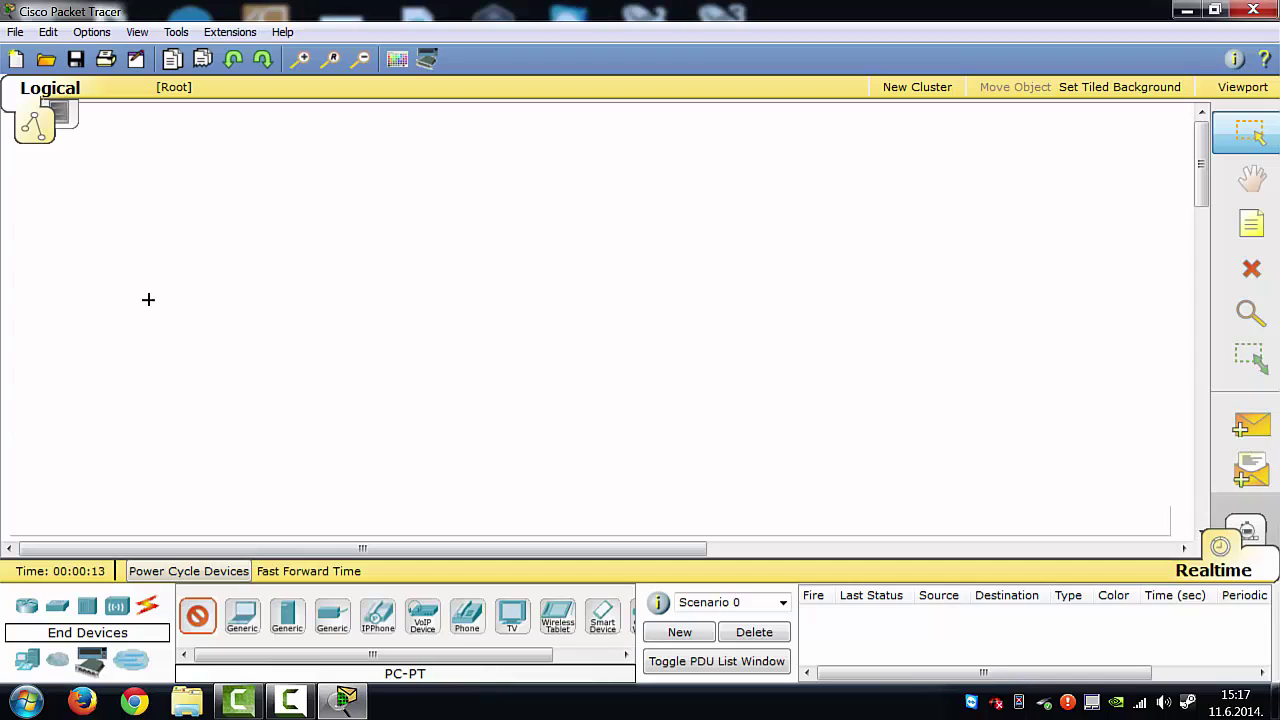
left_click(143, 265)
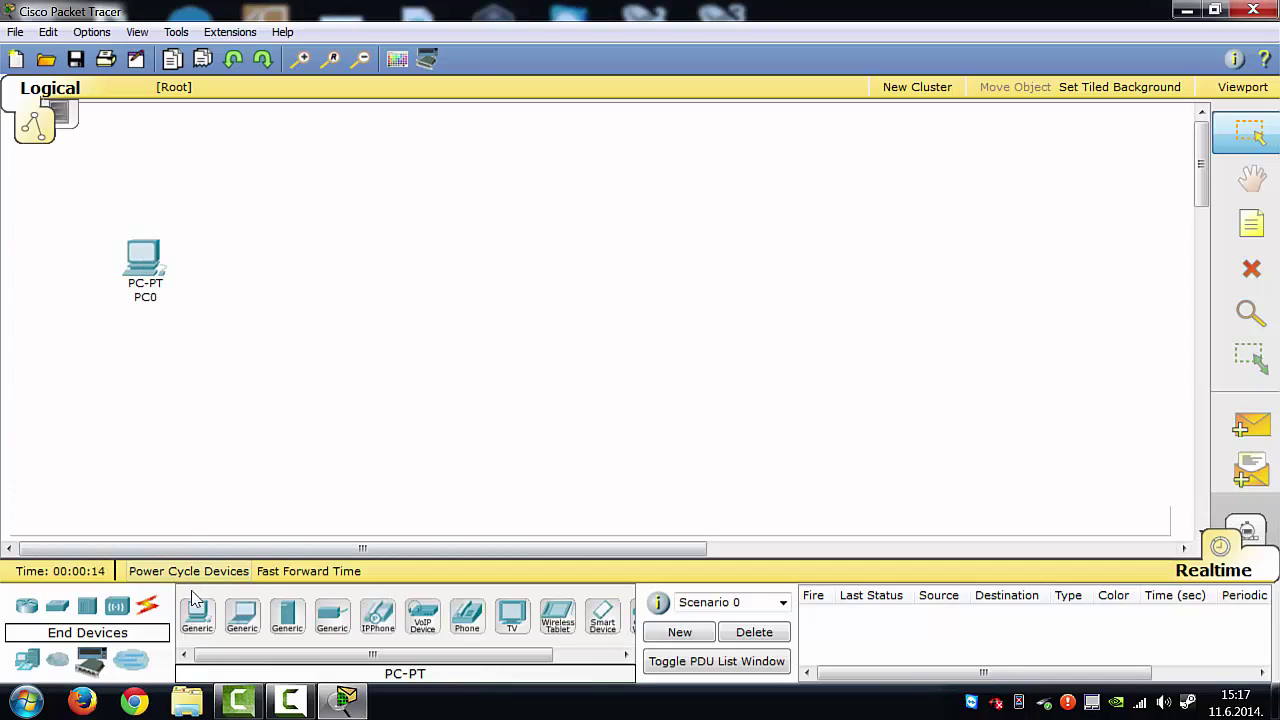
left_click(137, 382)
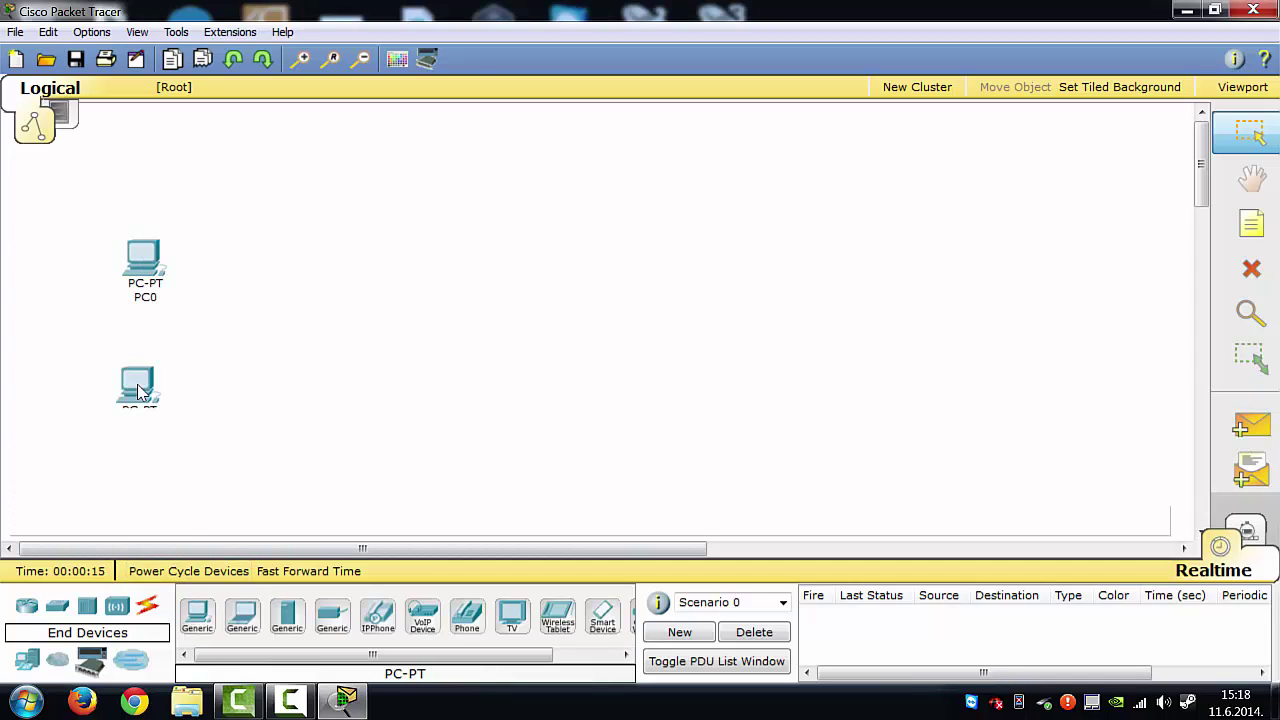
Step: Place a 2950-24 switch just to the right of the two PCs, midway between them vertically
left_click(57, 614)
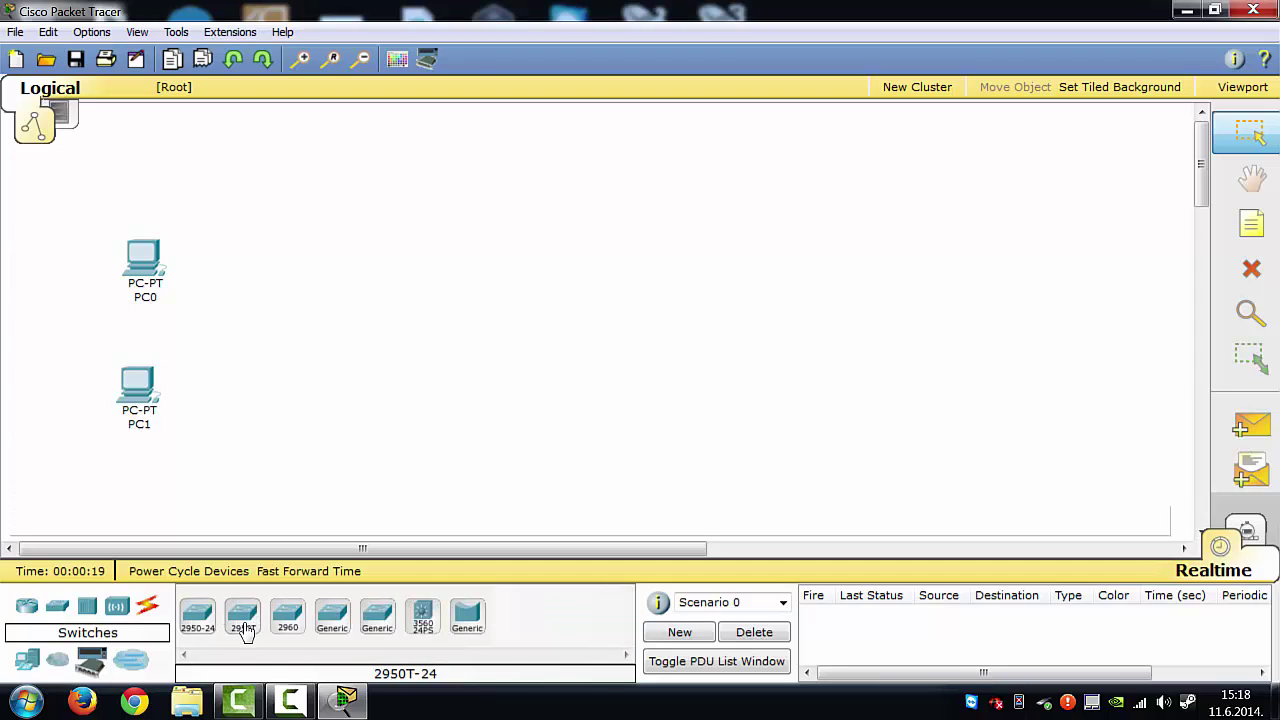
left_click(197, 615)
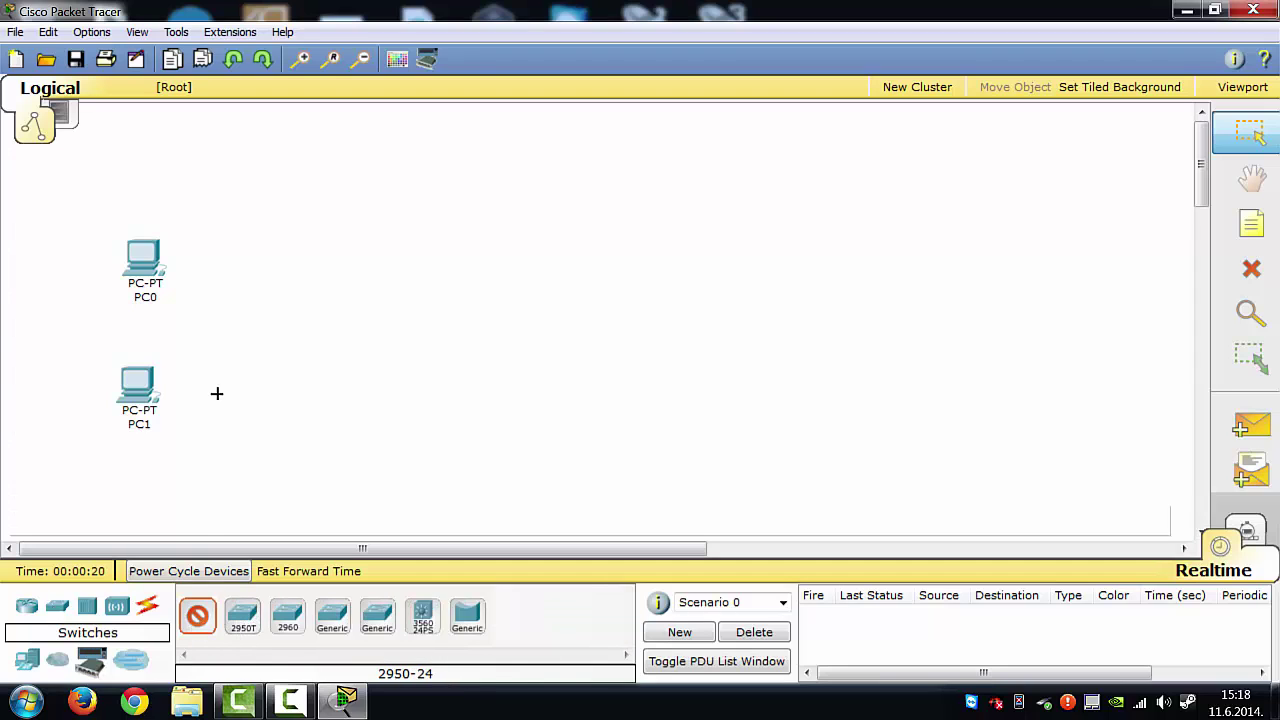
left_click(259, 334)
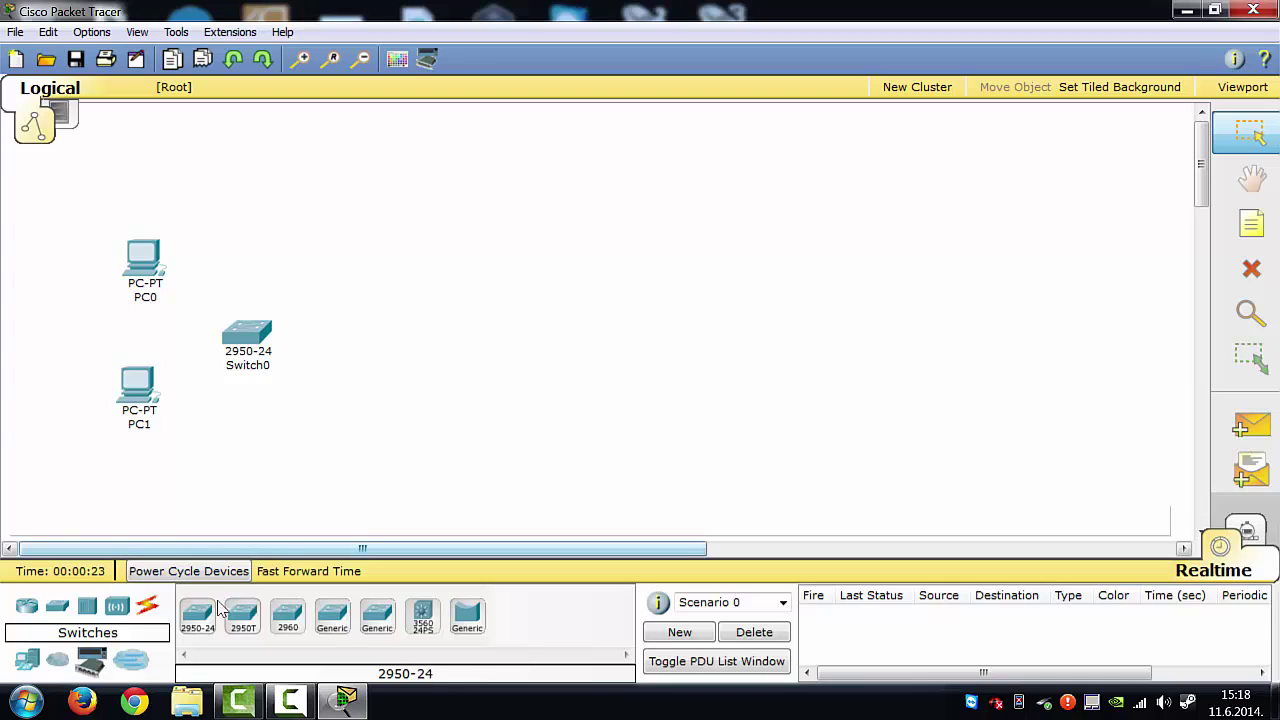
Step: Place two custom-made 1841 WIC-2T routers in a row to the right of the switch
left_click(92, 664)
left_click(204, 618)
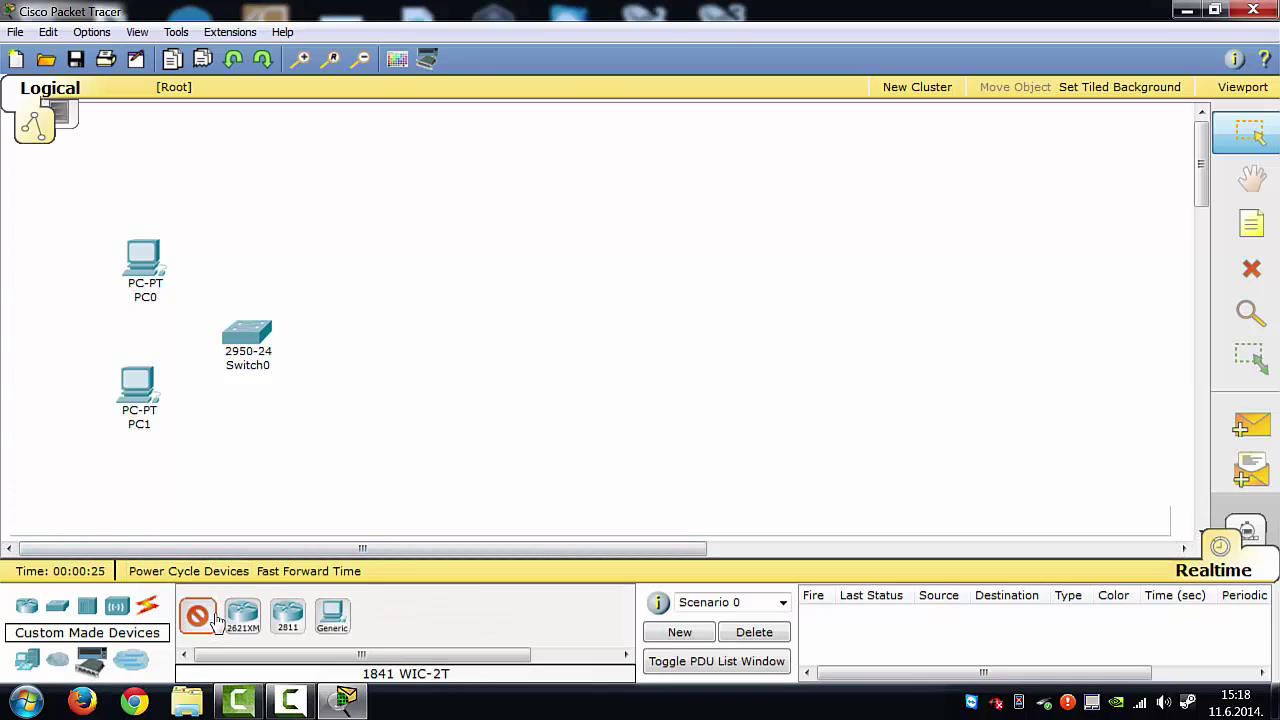
left_click(408, 333)
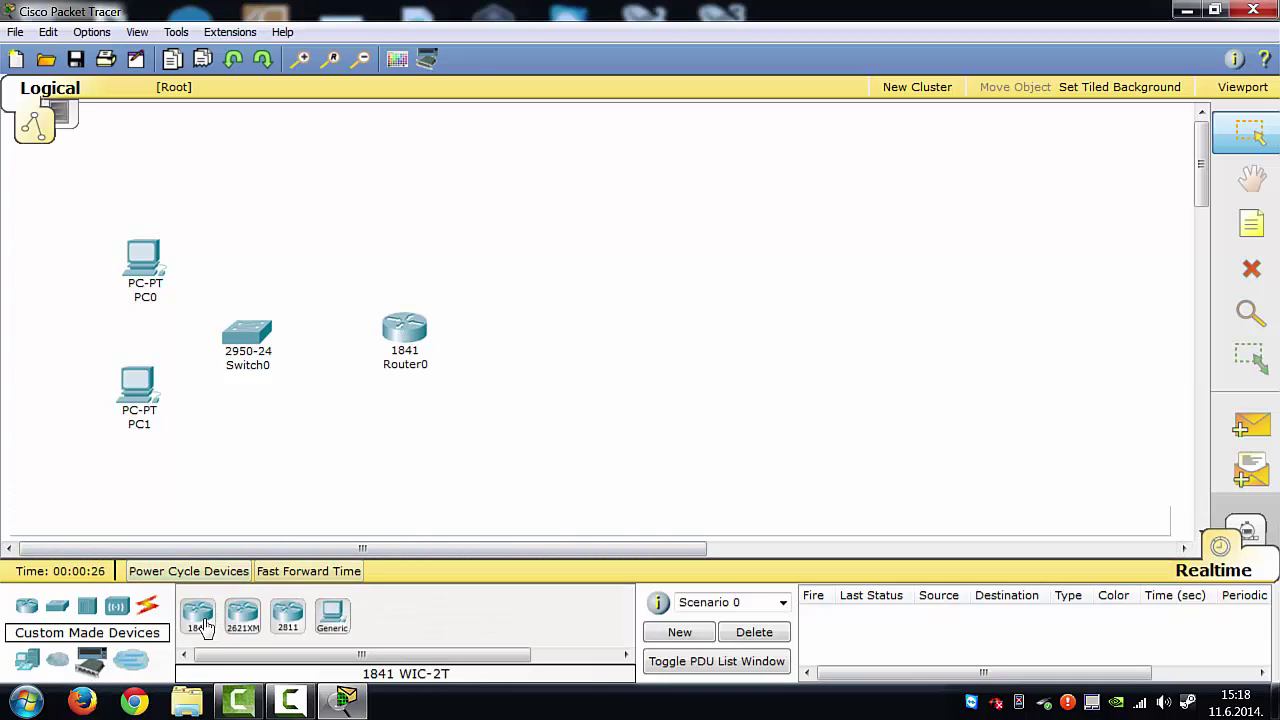
left_click(617, 327)
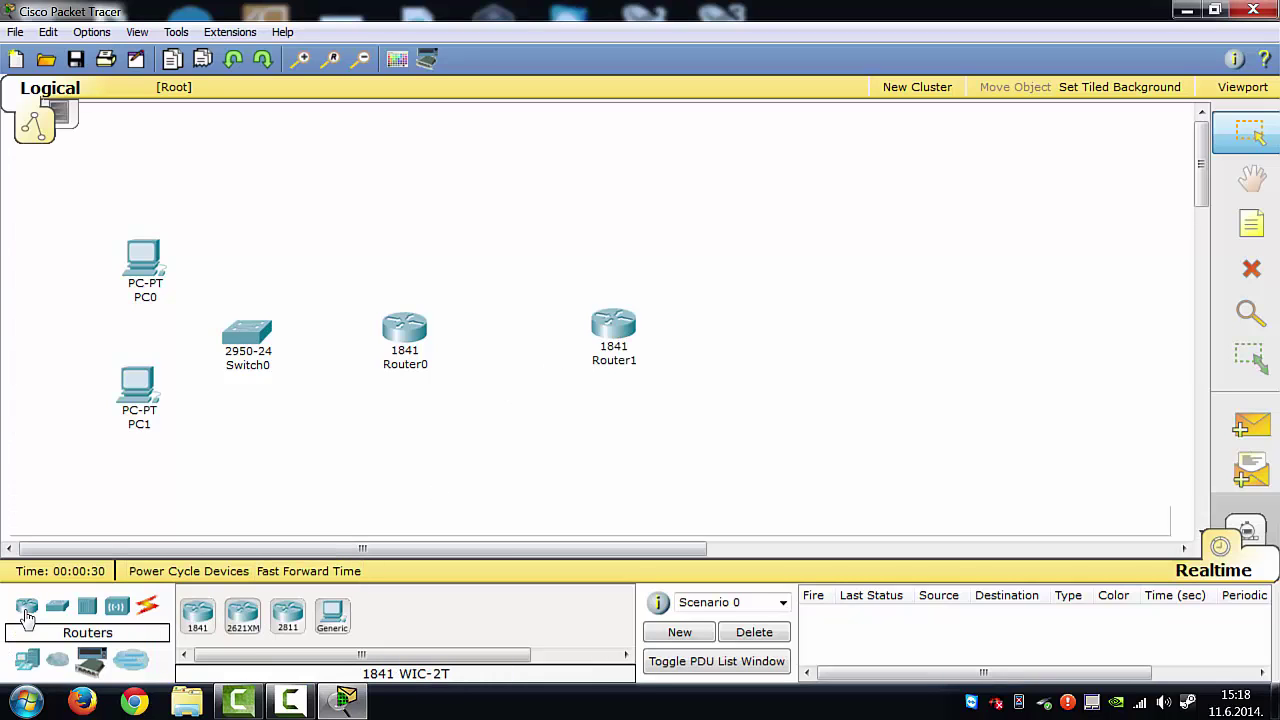
Step: Place a generic server to the right of the second router
left_click(28, 661)
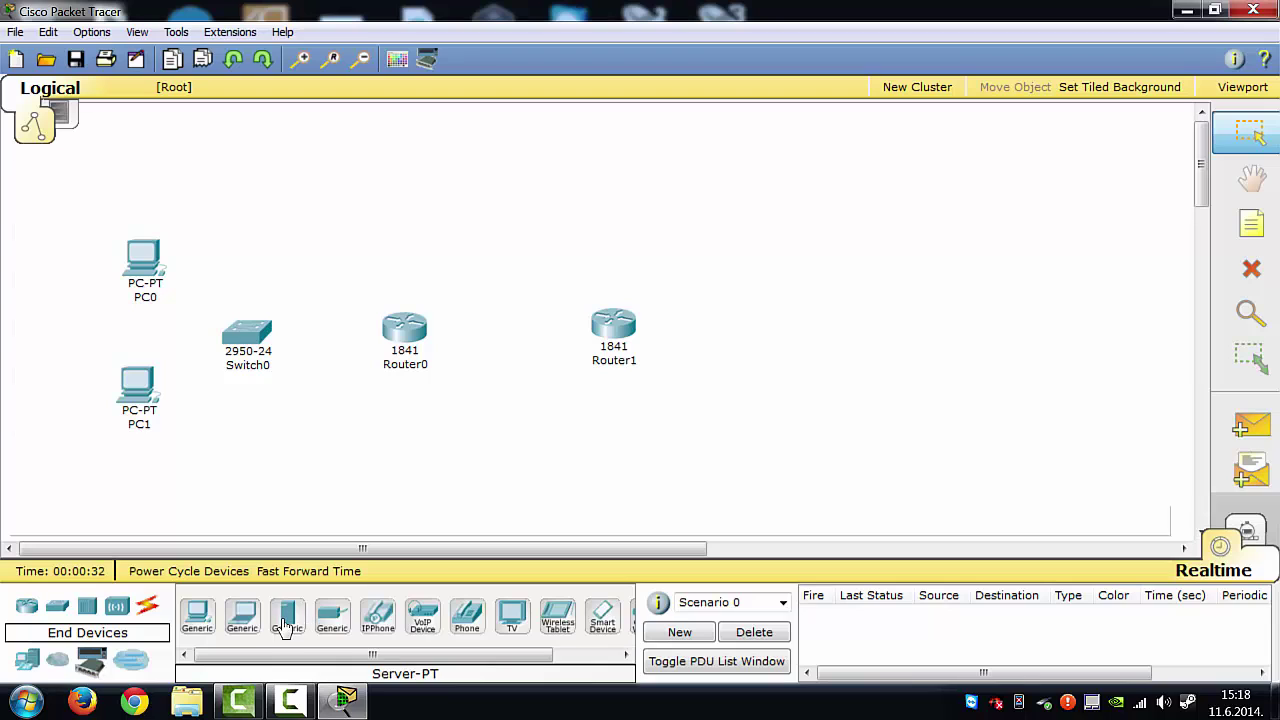
left_click(287, 620)
left_click(796, 340)
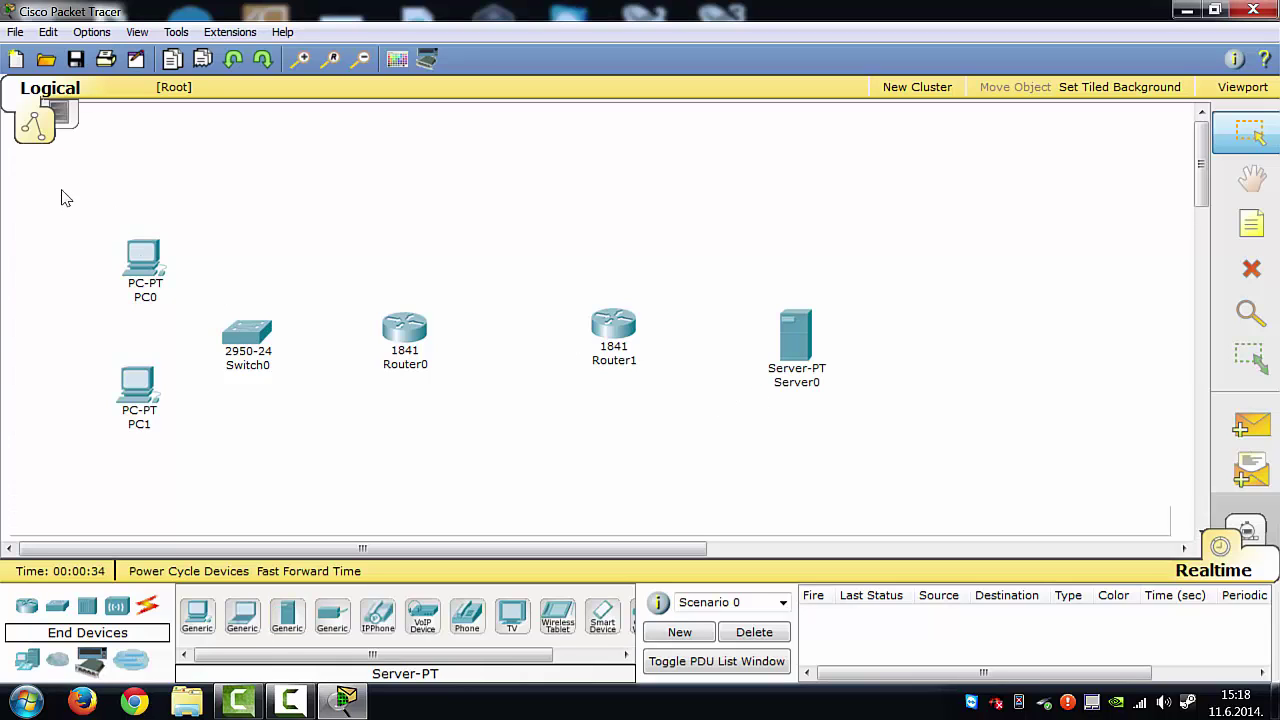
left_click_drag(62, 202, 469, 491)
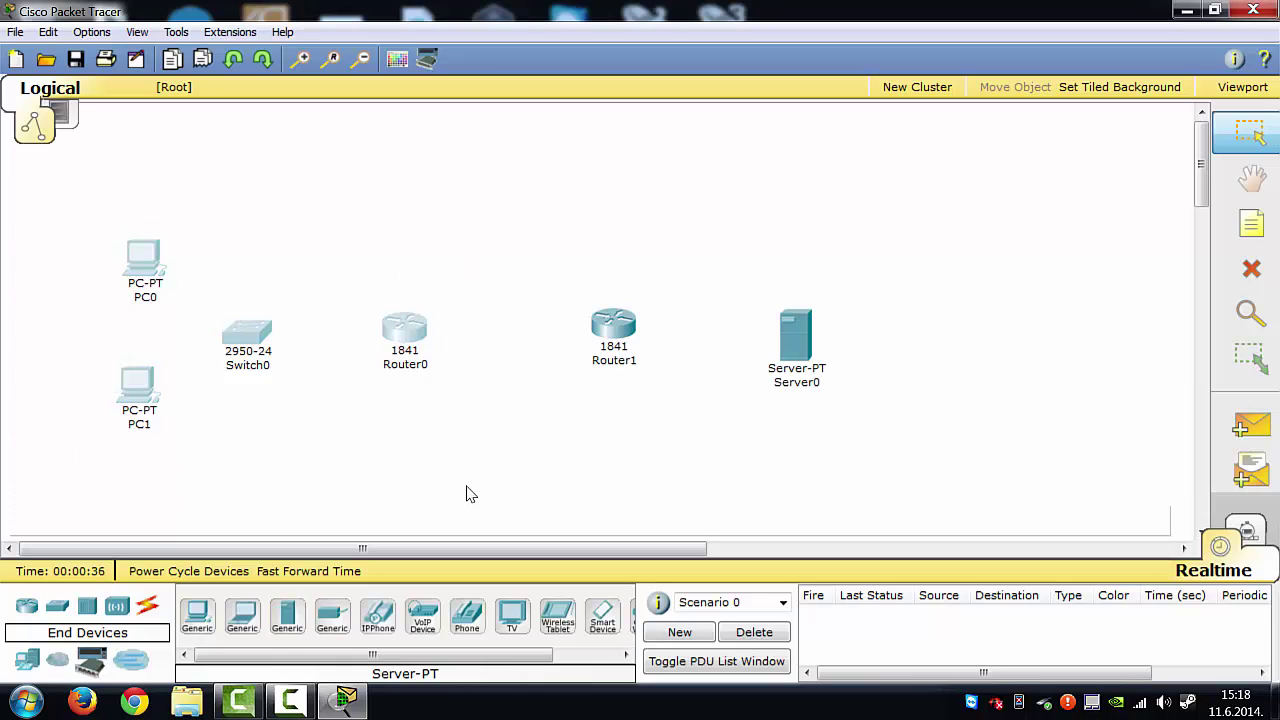
left_click_drag(566, 172, 906, 486)
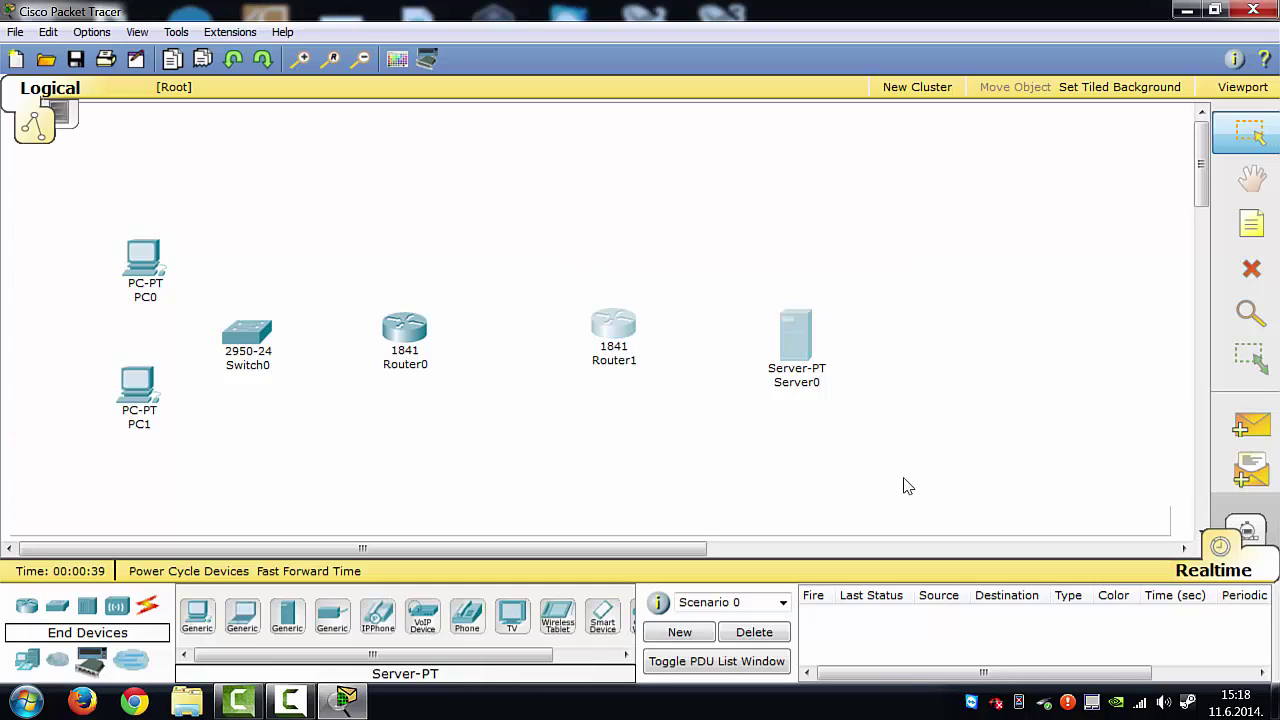
Step: Connect Router0's FastEthernet0/0 to Switch0's FastEthernet0/1 with a copper straight-through cable
left_click(148, 608)
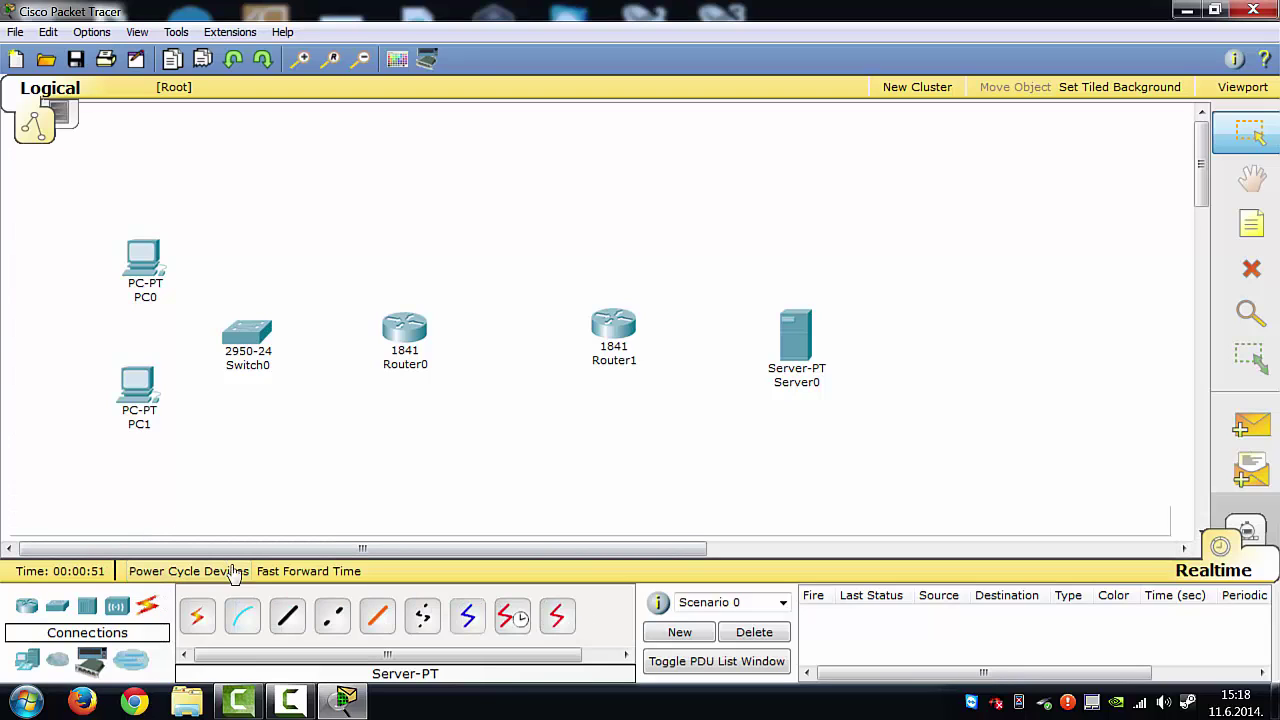
left_click(294, 618)
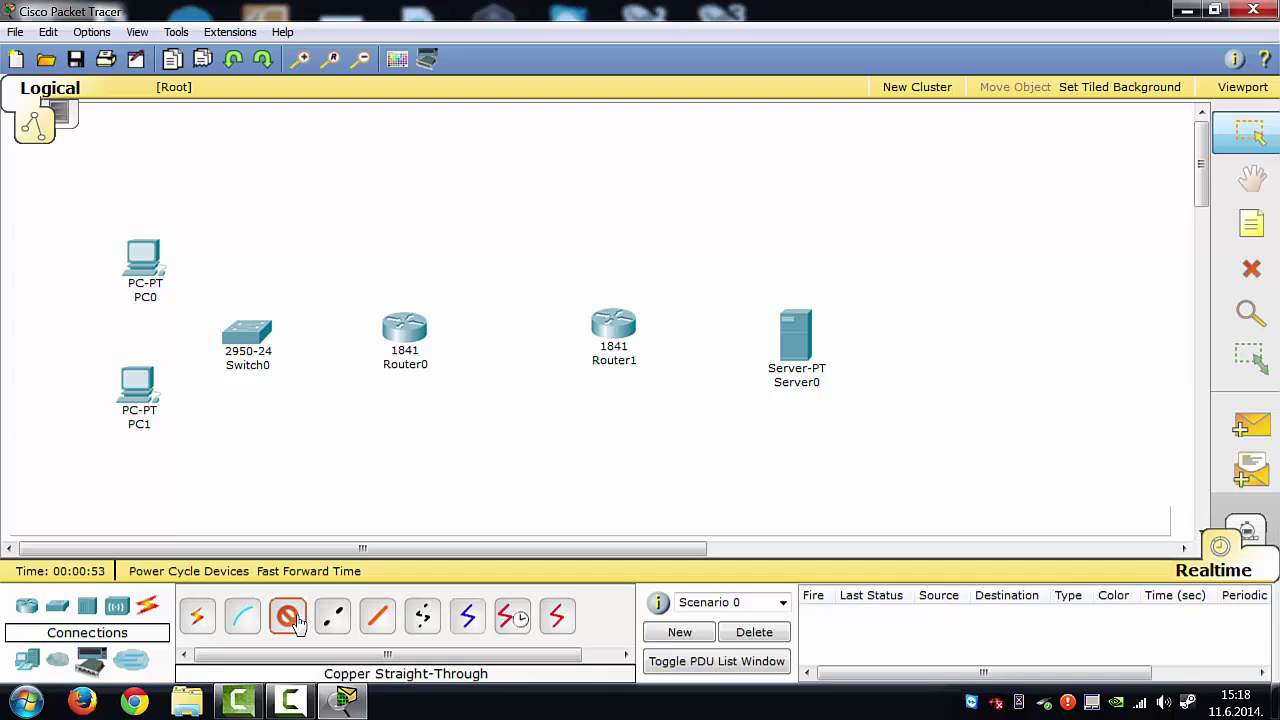
left_click(398, 326)
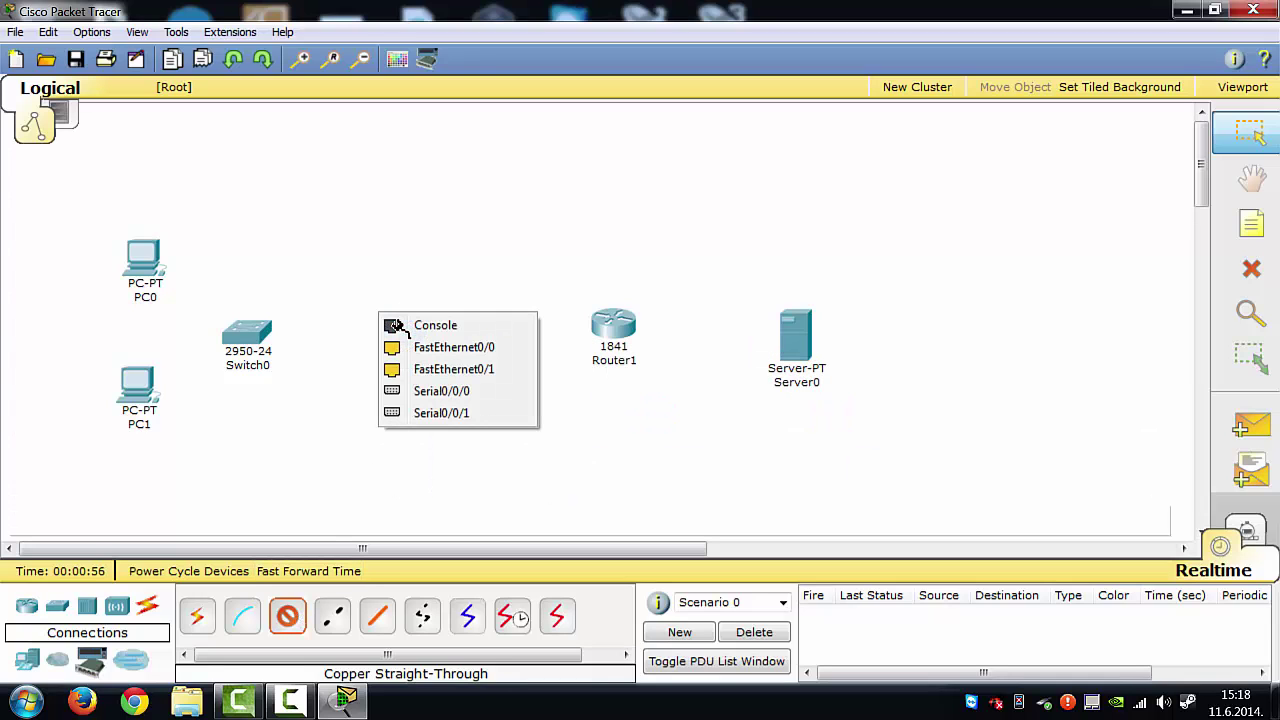
left_click(473, 350)
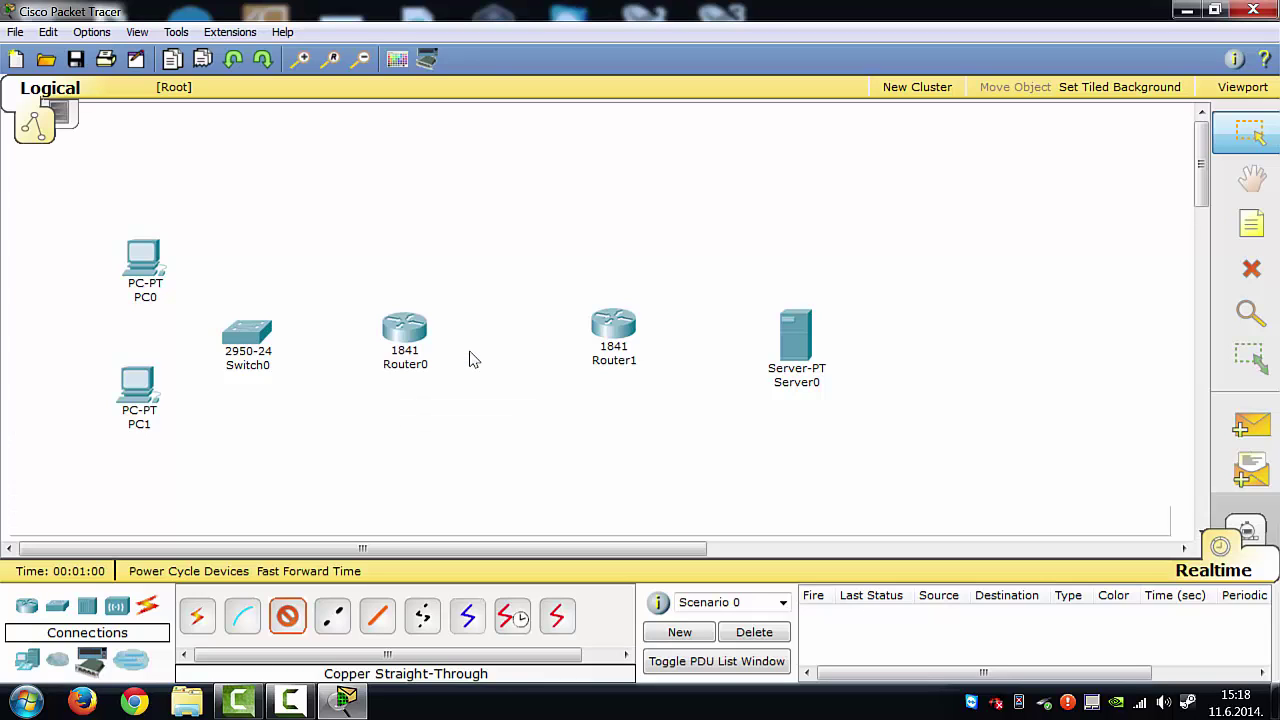
left_click(247, 341)
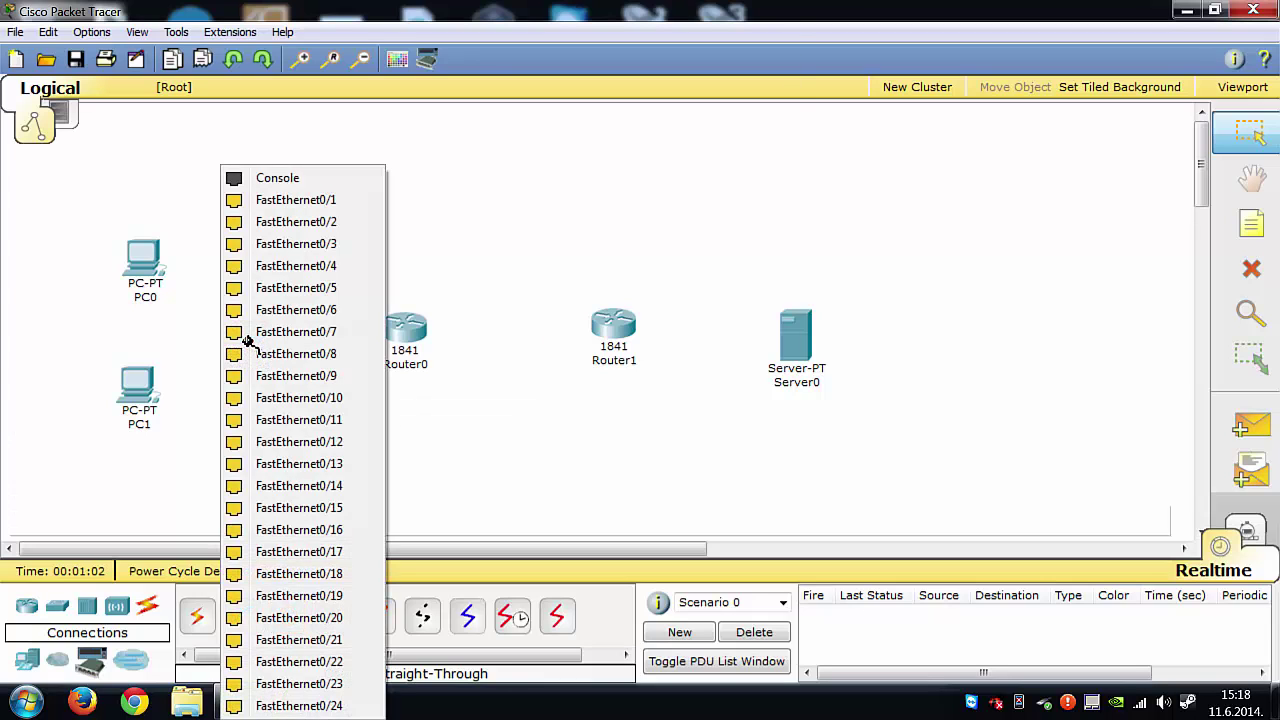
left_click(292, 203)
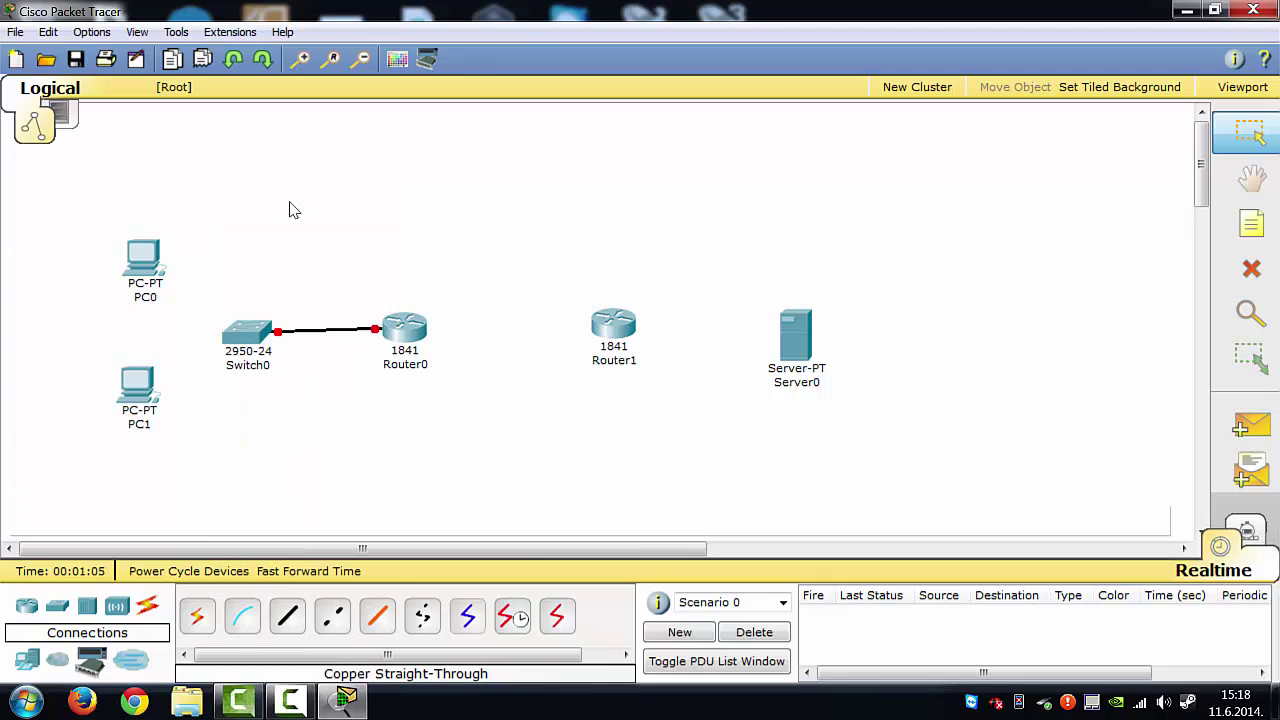
Step: Connect Switch0's FastEthernet0/2 to PC0's FastEthernet port with a copper straight-through cable
left_click(284, 627)
left_click(249, 336)
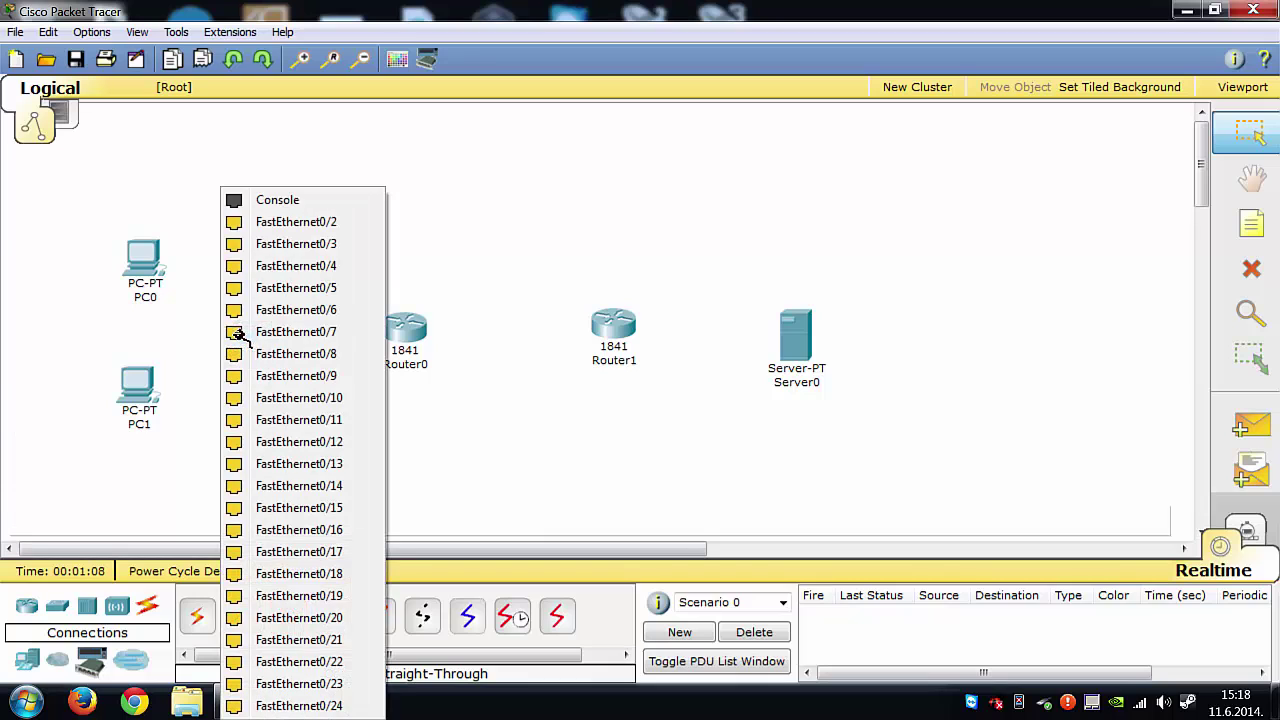
left_click(297, 222)
left_click(150, 257)
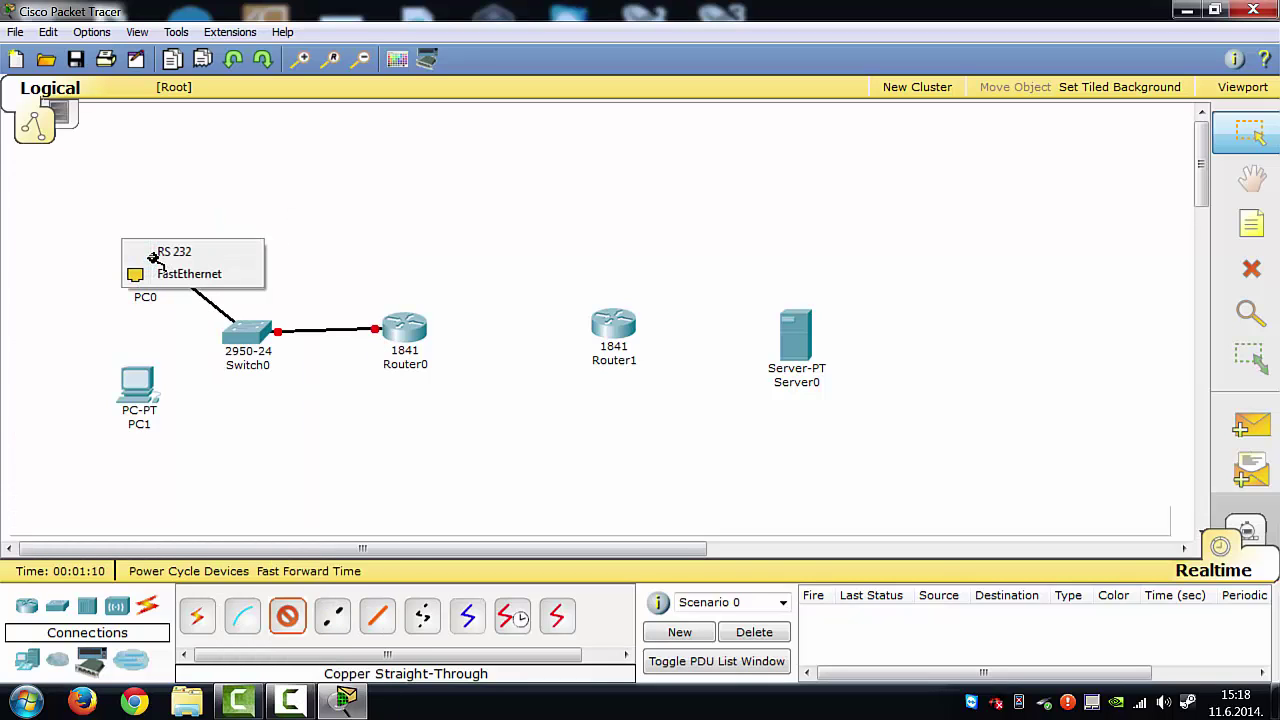
left_click(145, 276)
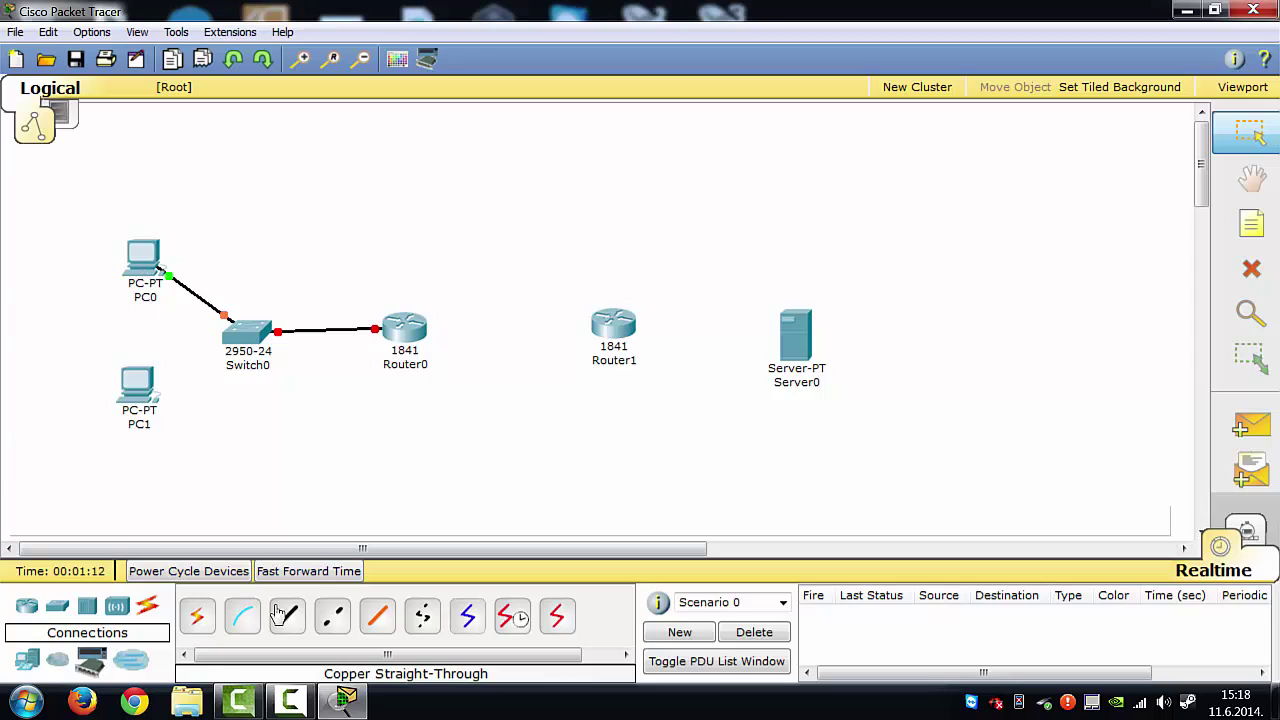
Step: Connect Switch0's FastEthernet0/3 to PC1's FastEthernet port with a copper straight-through cable
left_click(252, 335)
left_click(328, 250)
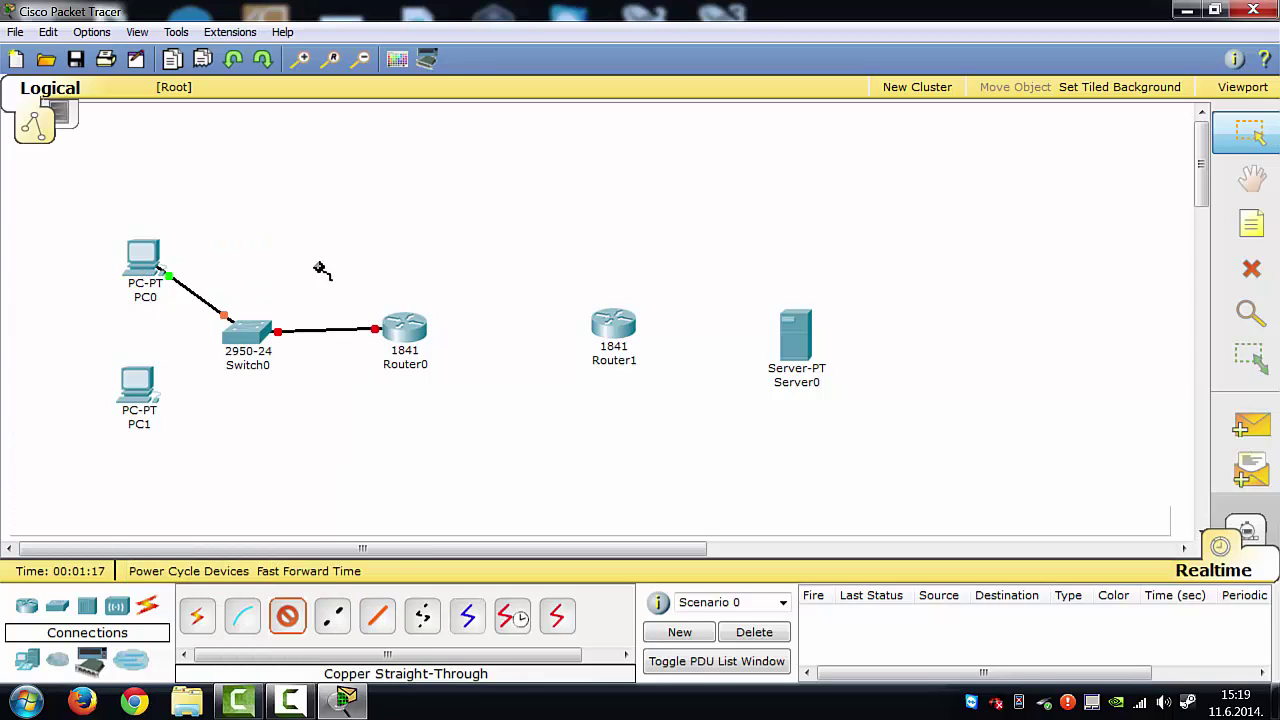
left_click(137, 392)
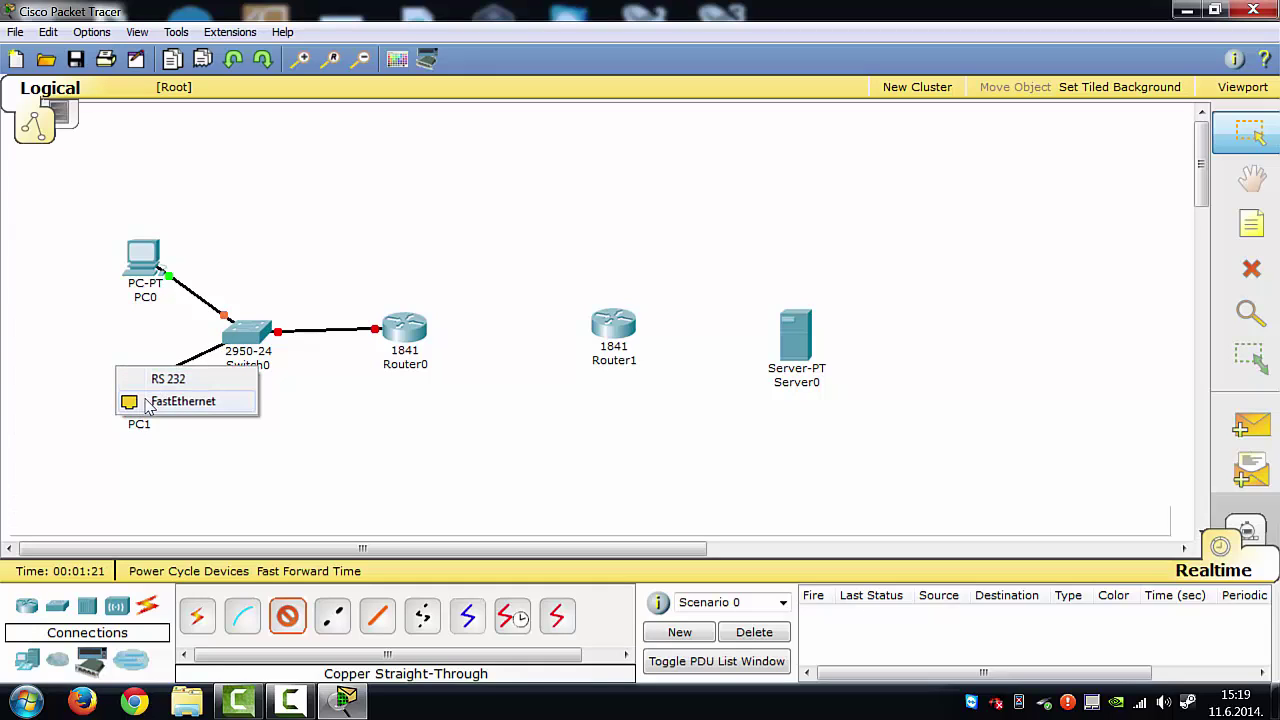
left_click(150, 402)
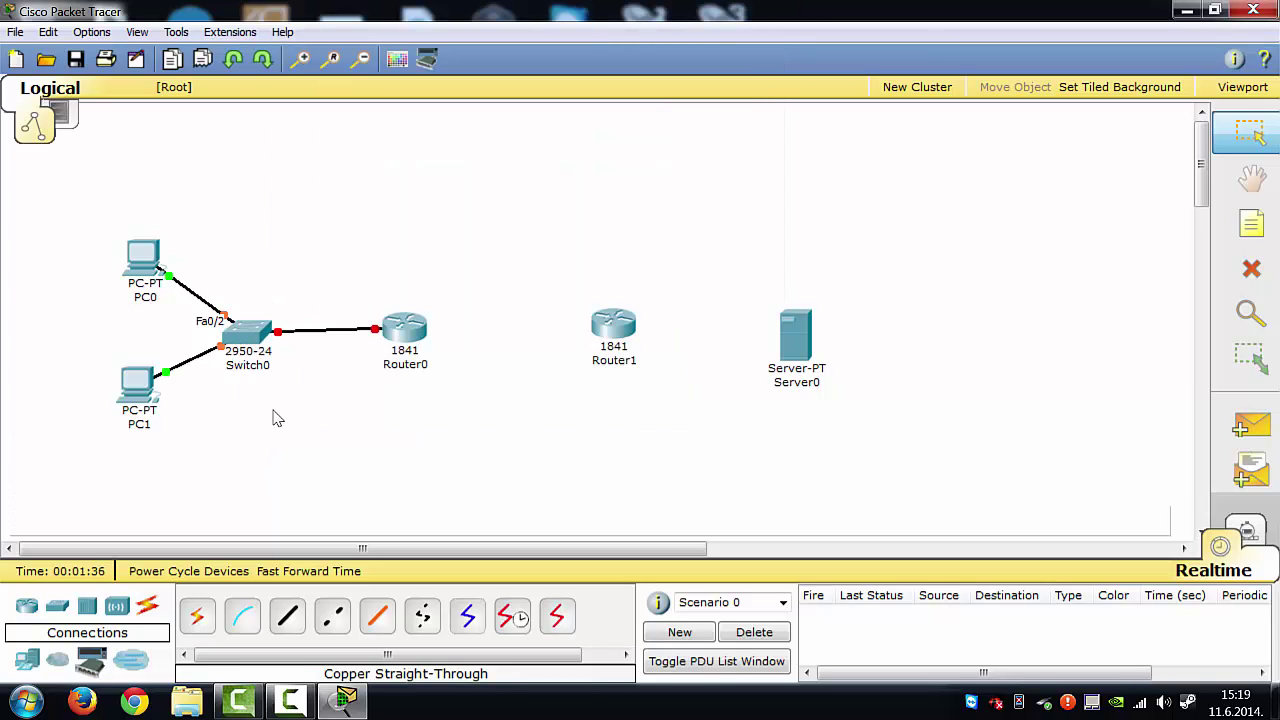
left_click_drag(272, 410, 394, 300)
left_click(362, 482)
left_click_drag(259, 242, 632, 429)
left_click(403, 457)
Step: Connect Router1's FastEthernet0/0 to Server0's FastEthernet port with a copper cross-over cable
left_click(340, 624)
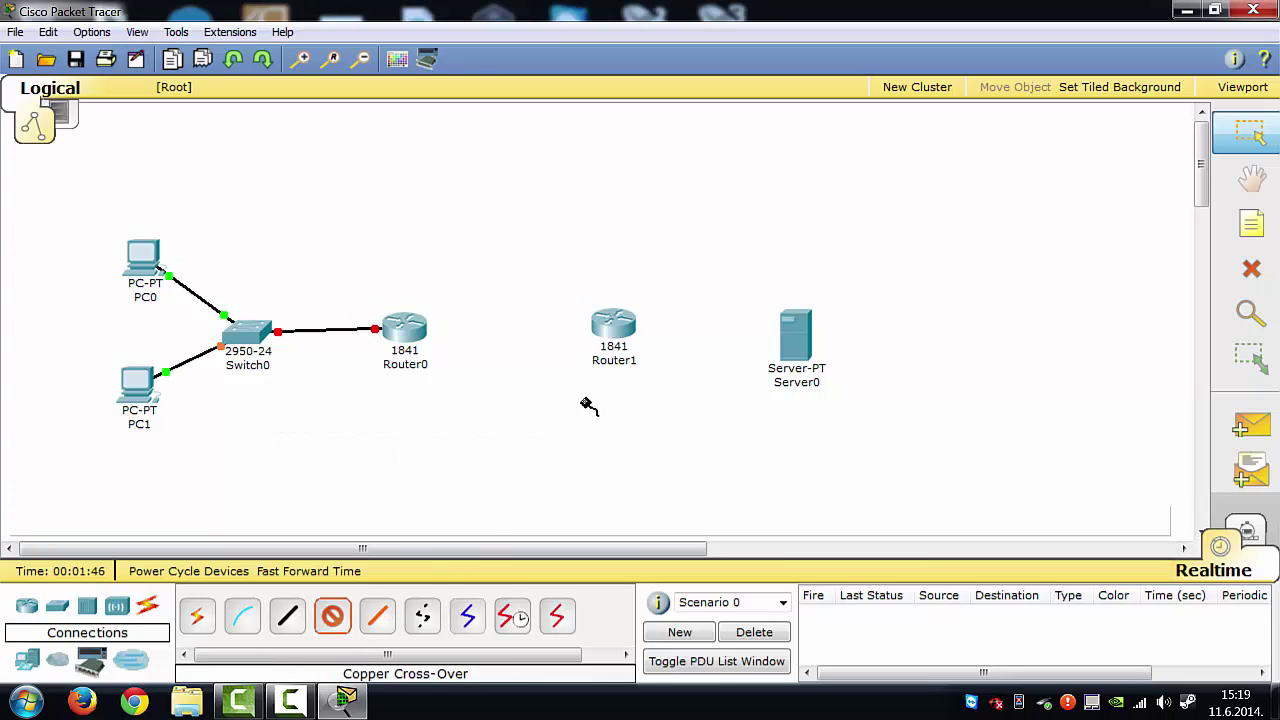
left_click(616, 331)
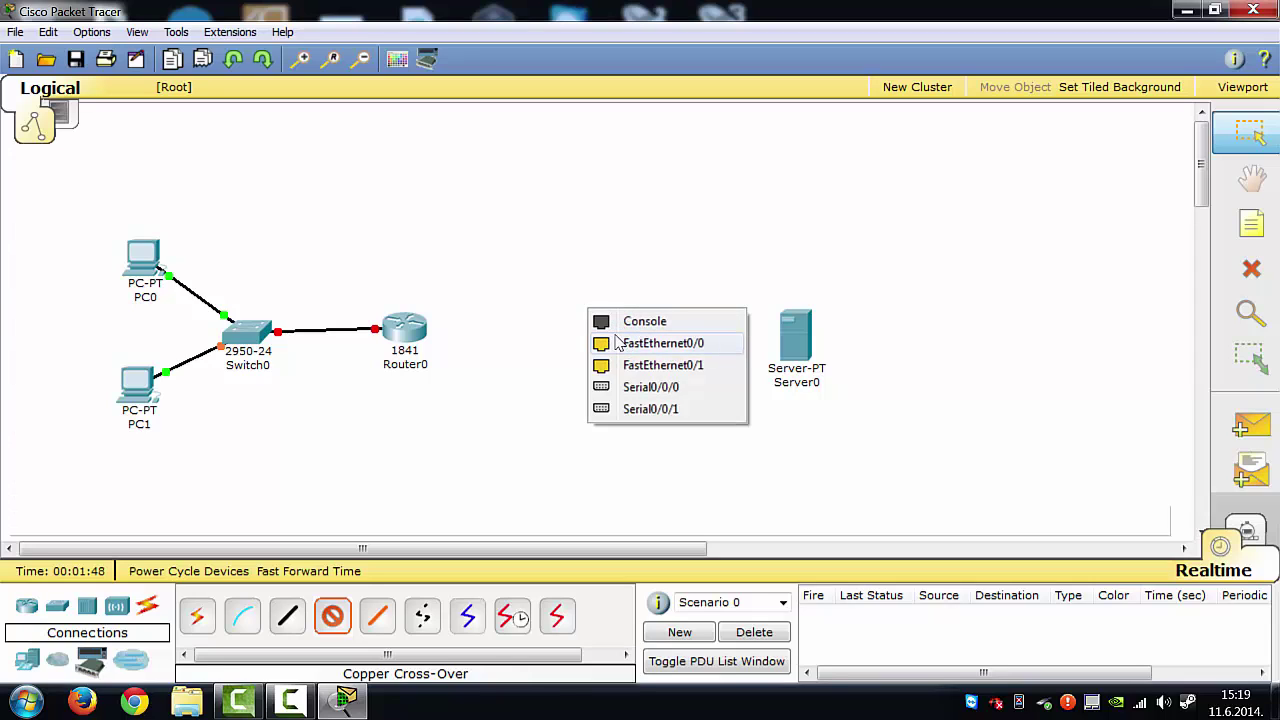
left_click(640, 343)
left_click(800, 338)
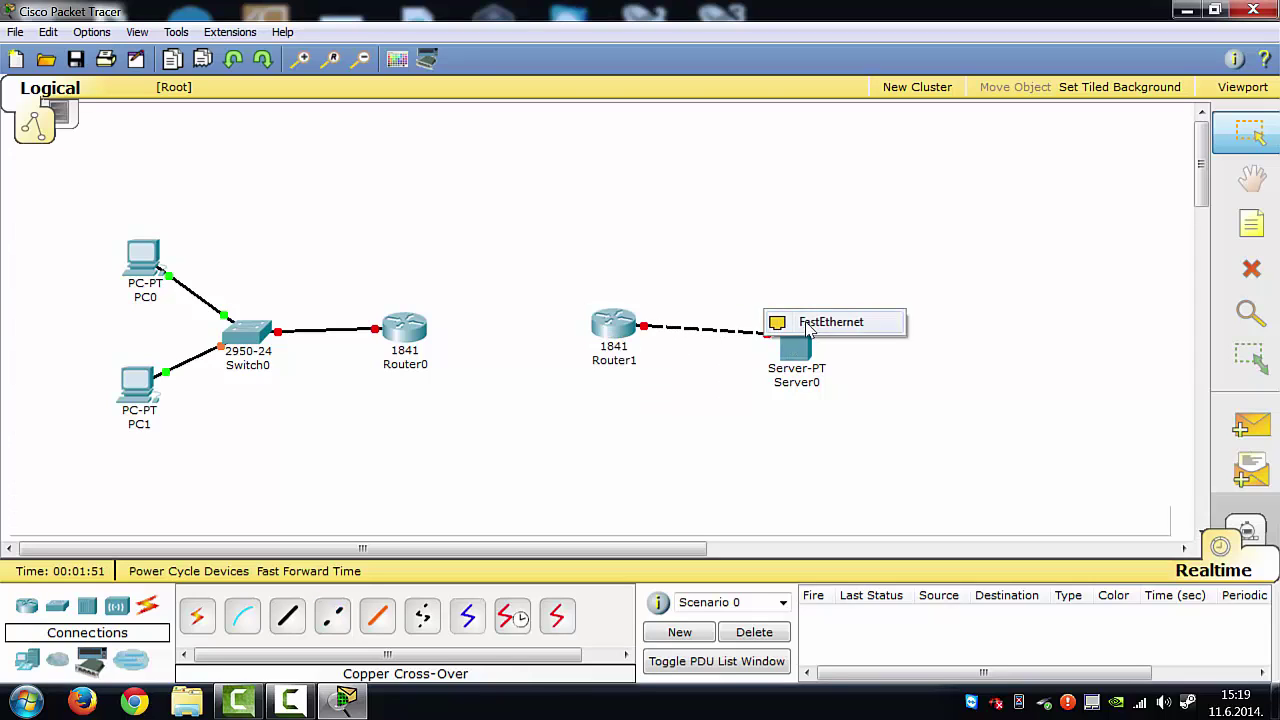
left_click(825, 322)
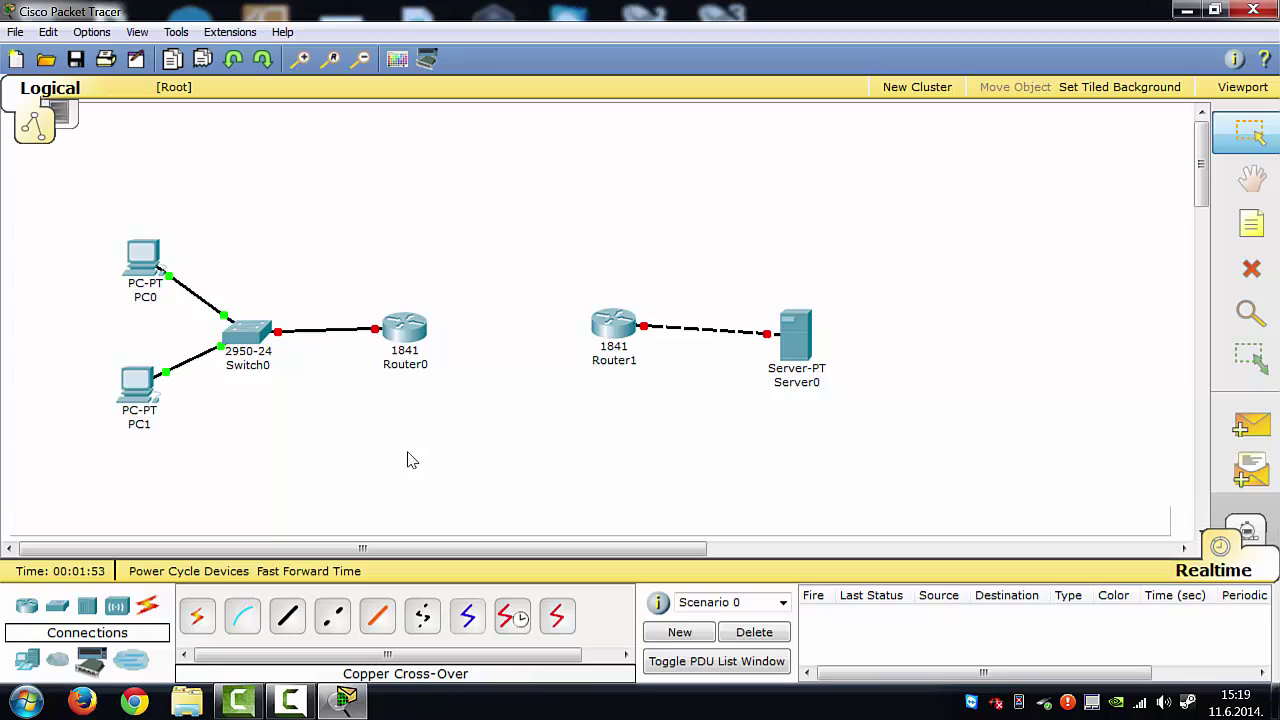
left_click_drag(401, 418, 634, 223)
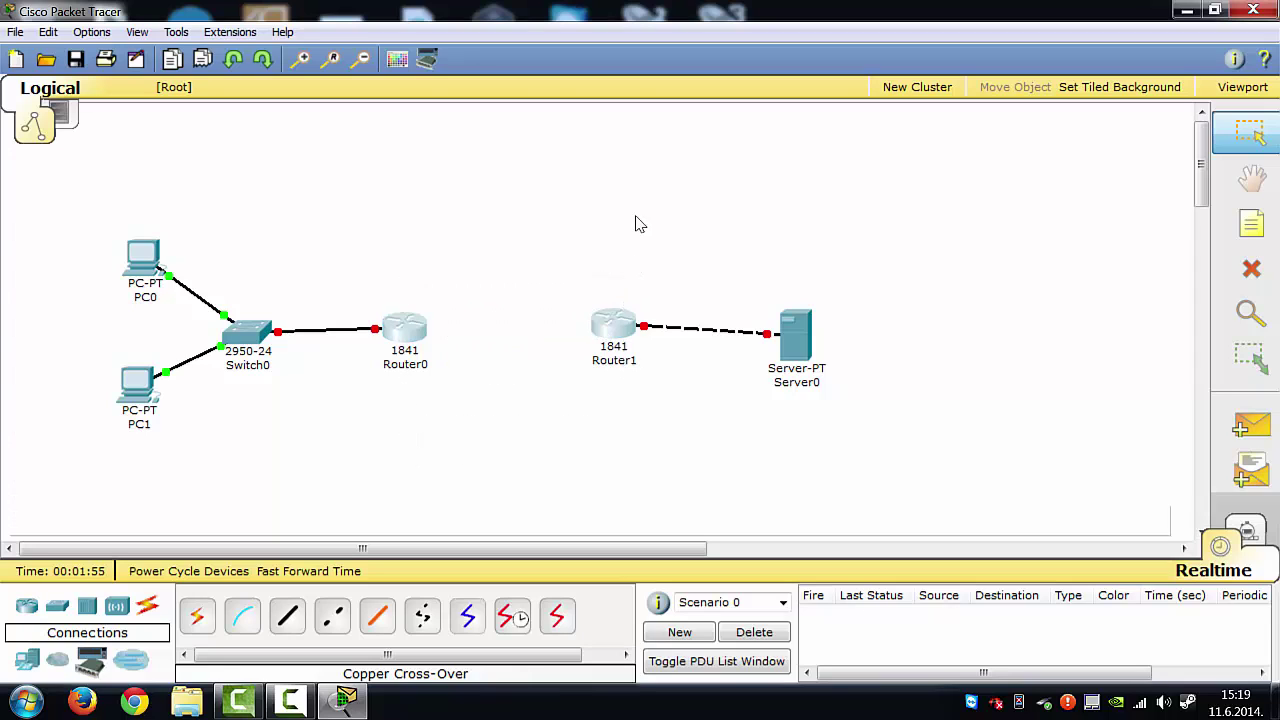
left_click(634, 223)
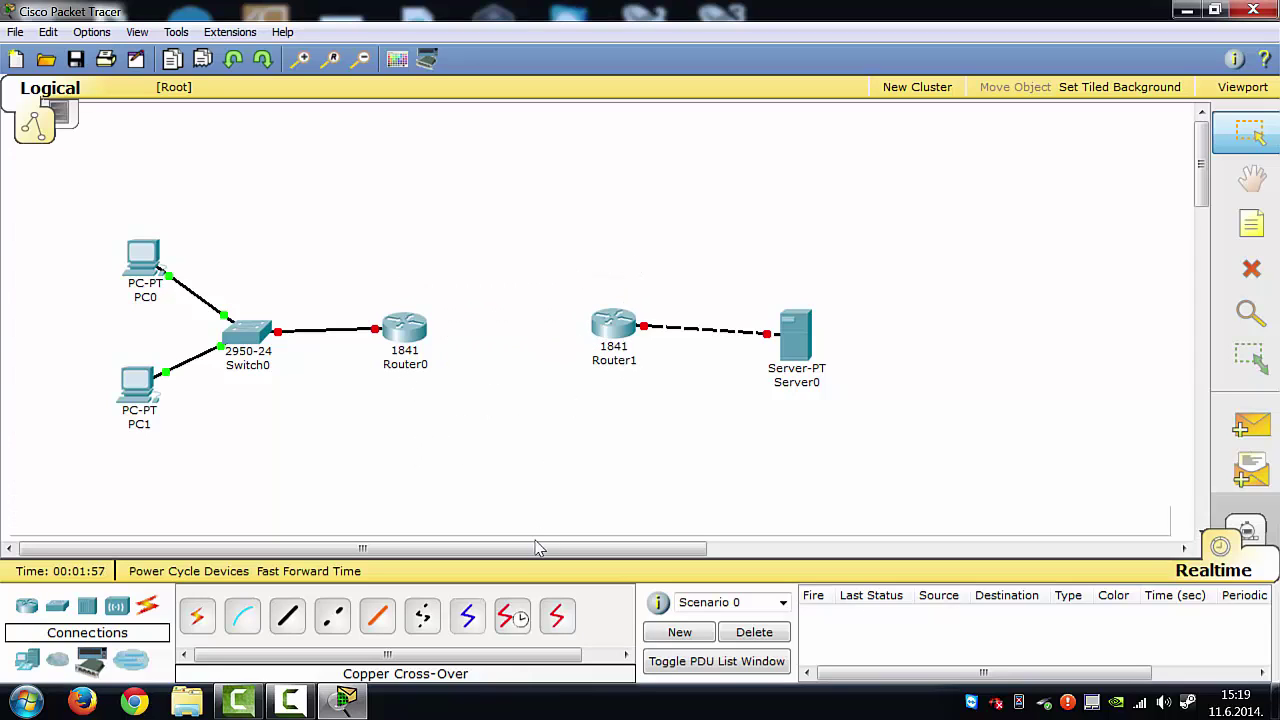
Step: Connect Router0's Serial0/0/0 port to Router1's Serial0/0/0 port with a Serial DCE cable
left_click(512, 620)
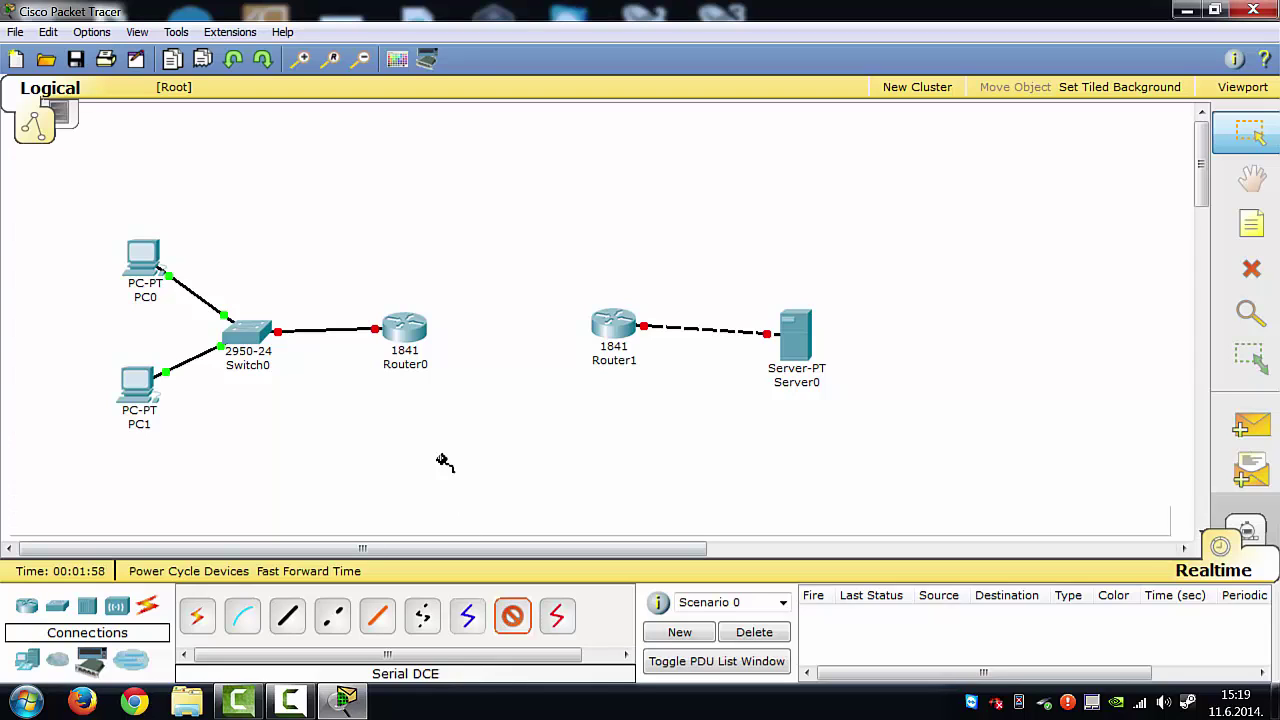
left_click(403, 330)
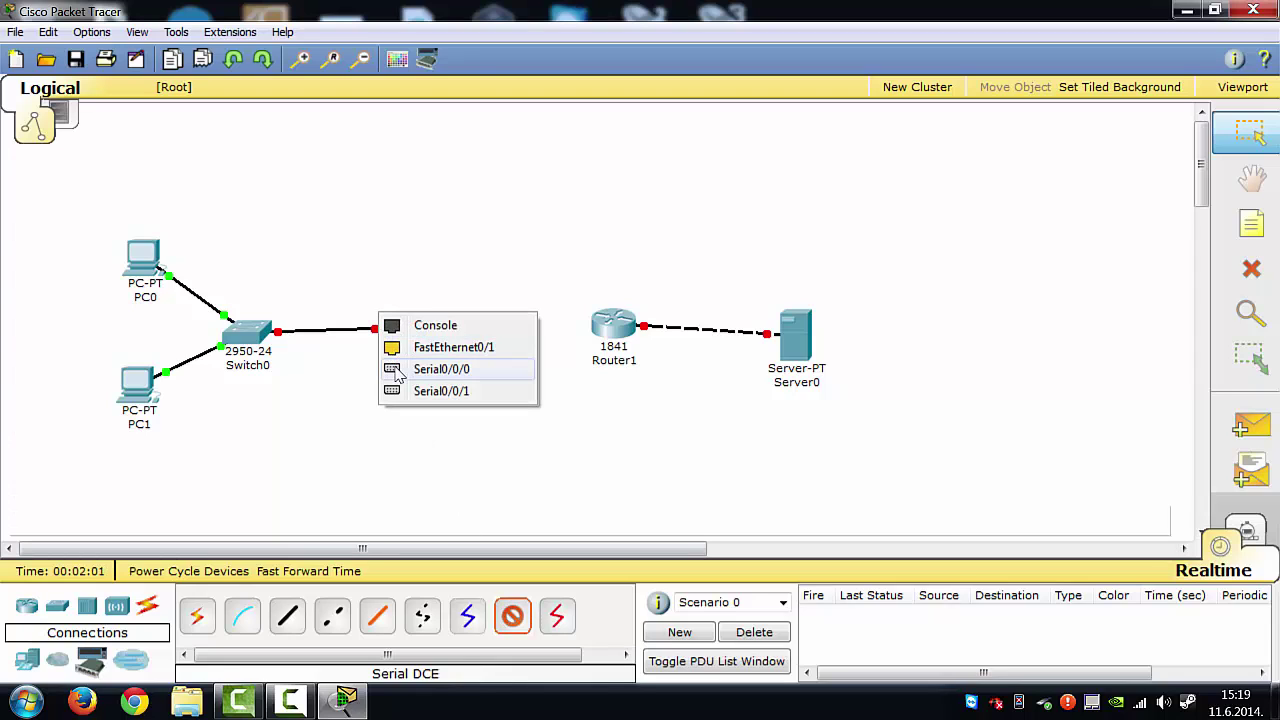
left_click(397, 369)
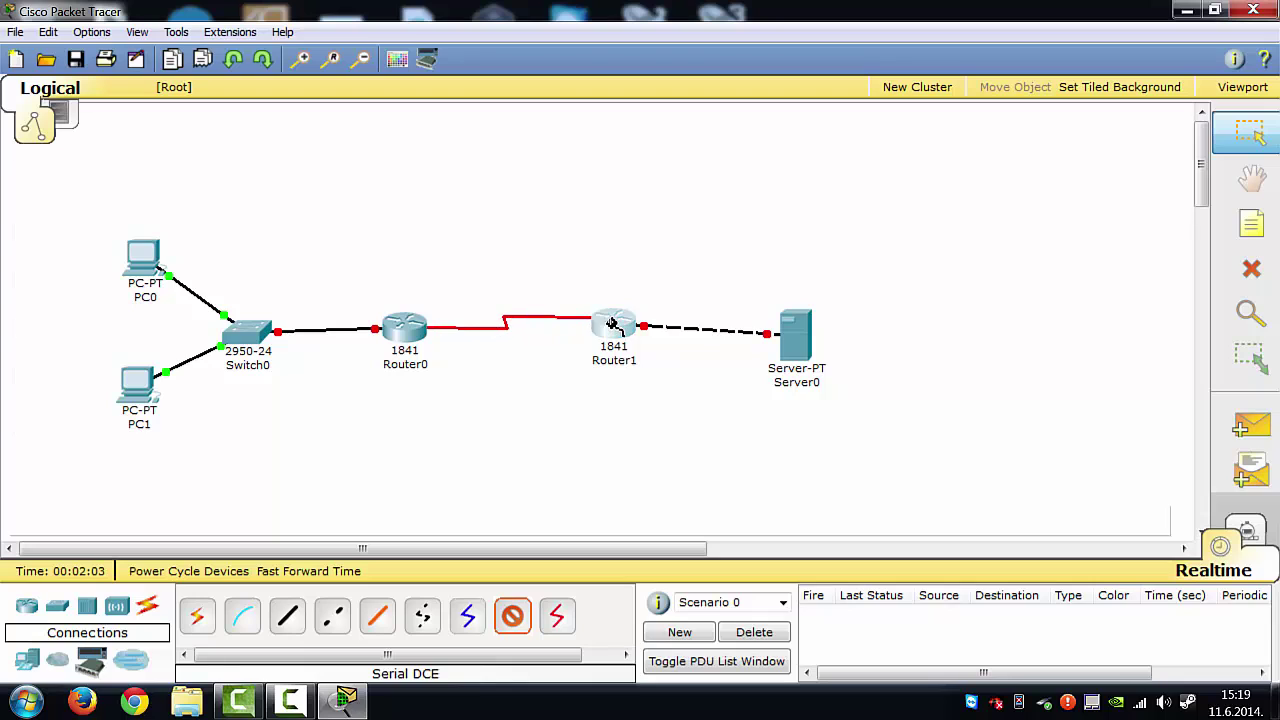
left_click(613, 326)
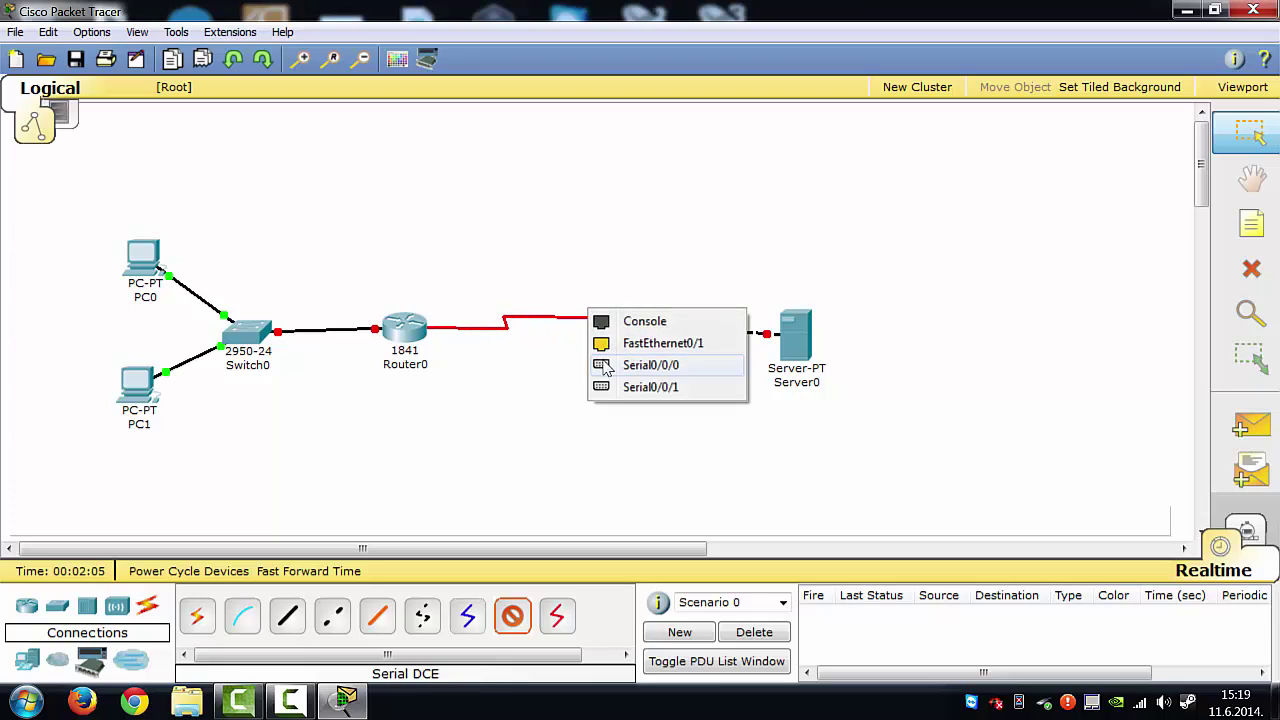
left_click(606, 366)
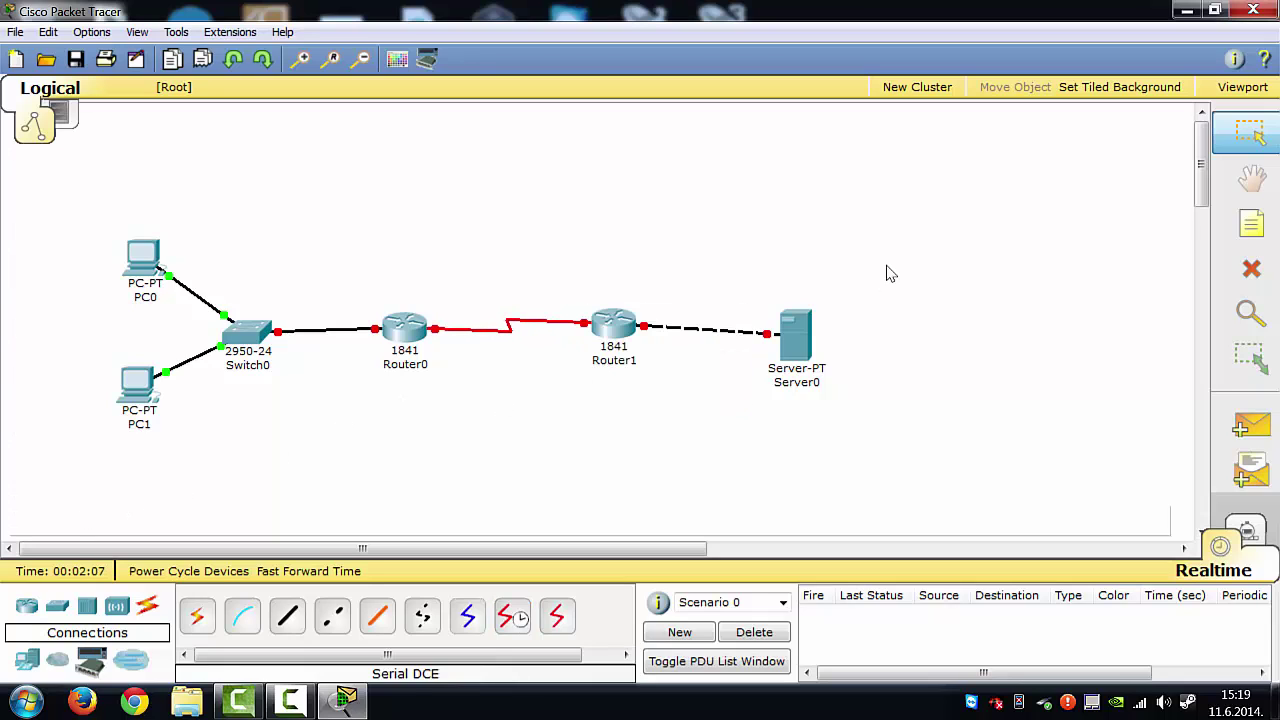
left_click_drag(928, 163, 66, 516)
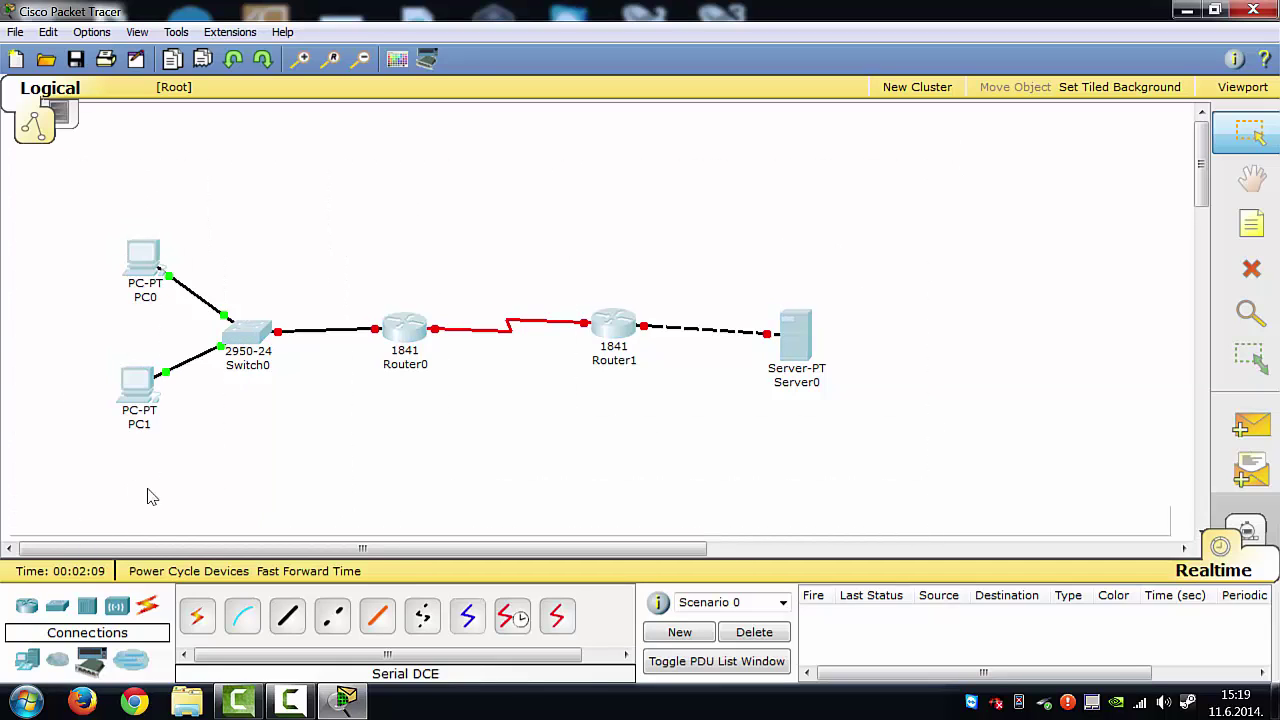
left_click(210, 472)
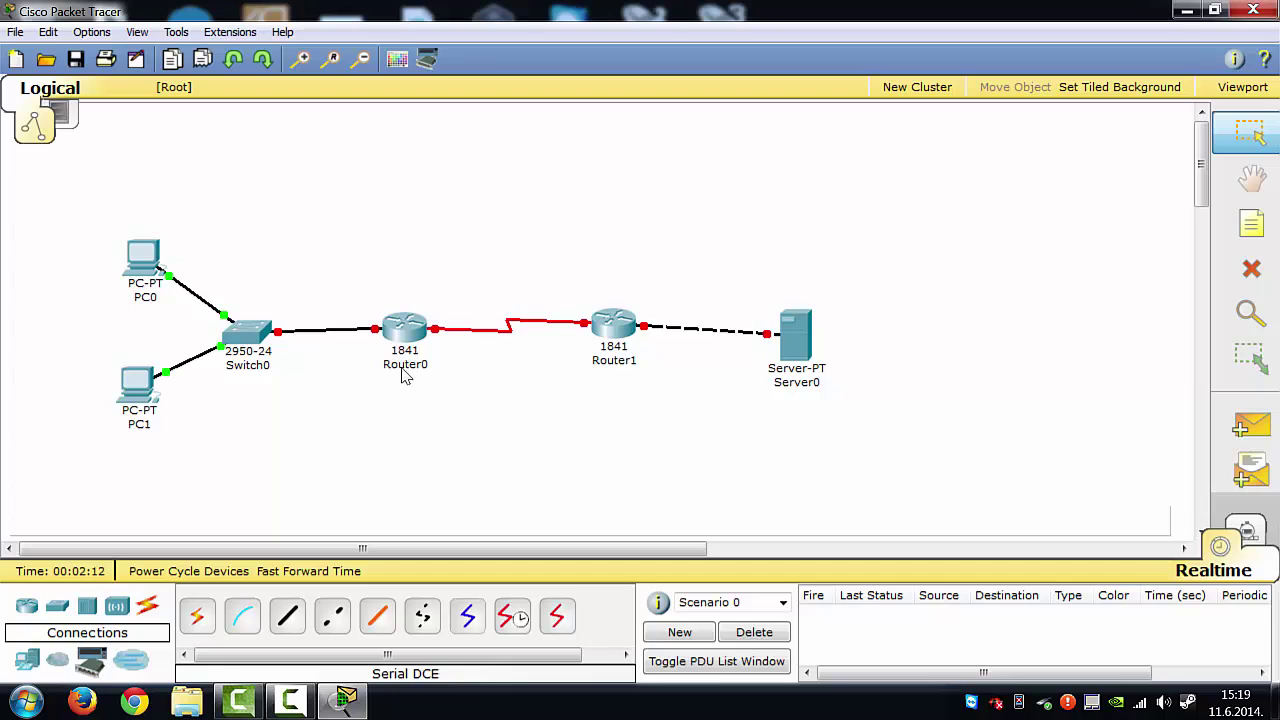
Step: Open Router0's command line, decline the initial configuration dialog and enter global configuration mode through privileged mode
mouse_move(404, 375)
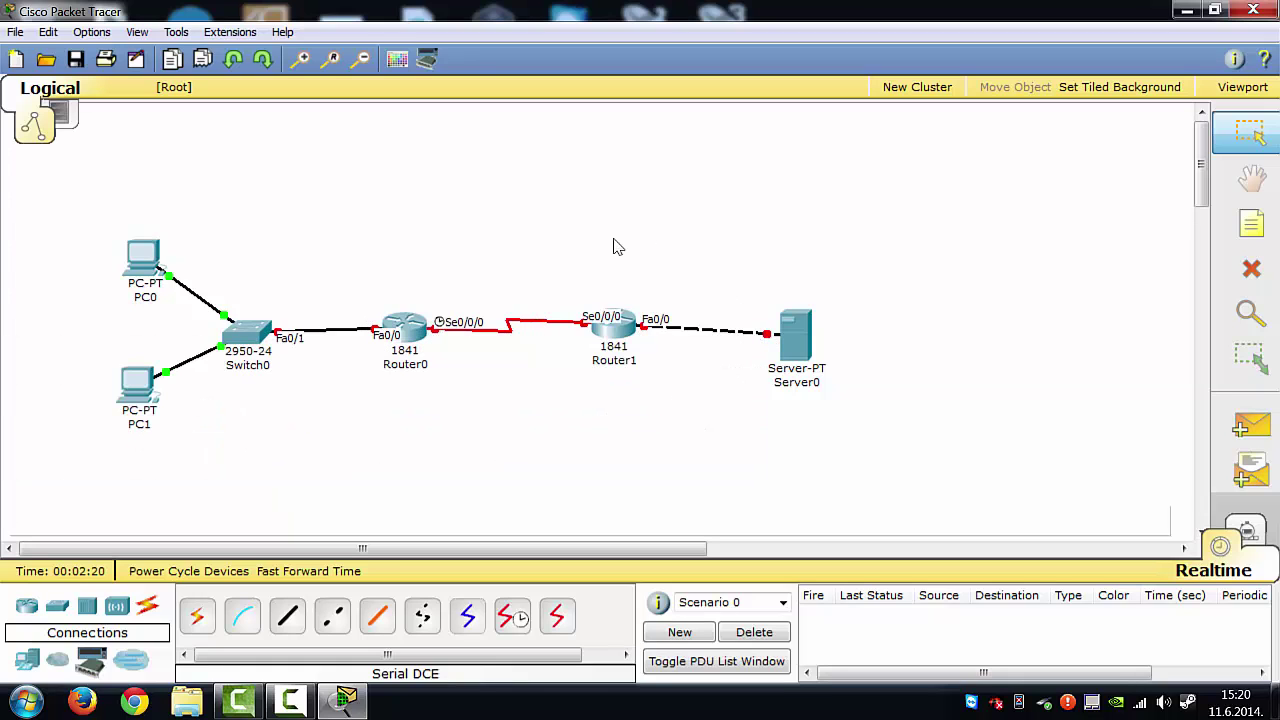
mouse_move(407, 340)
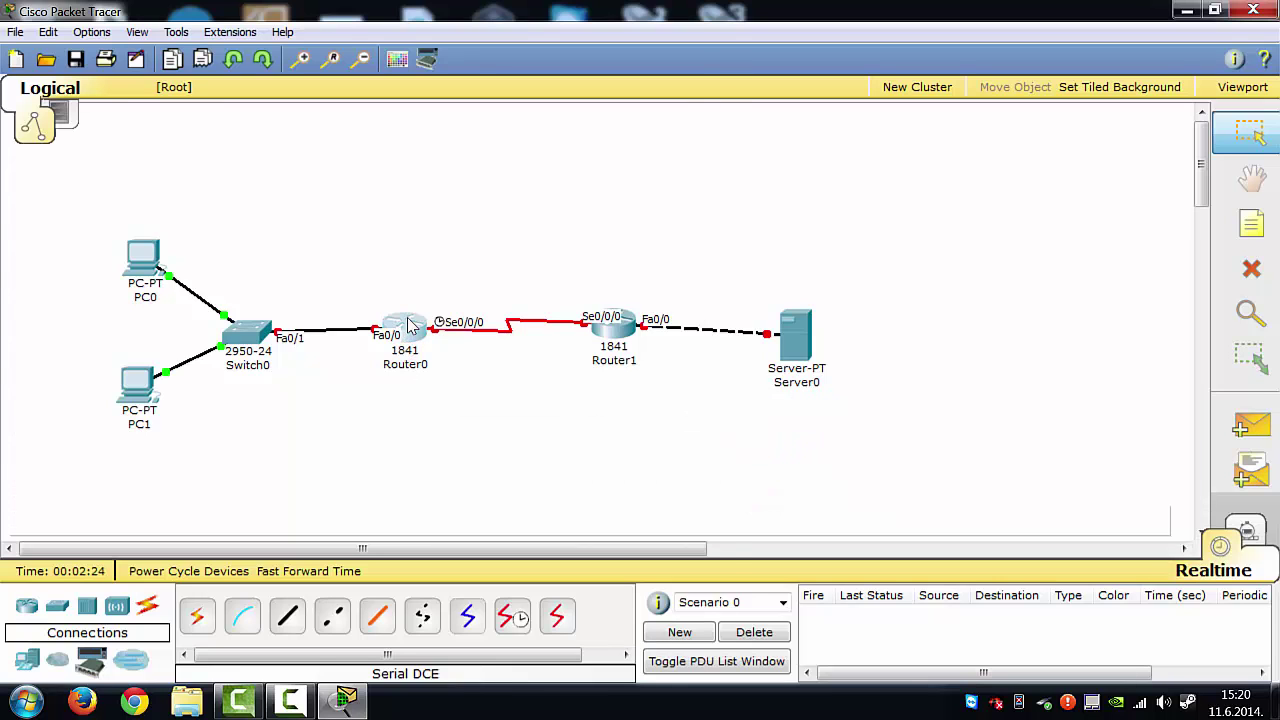
left_click(410, 325)
left_click(245, 94)
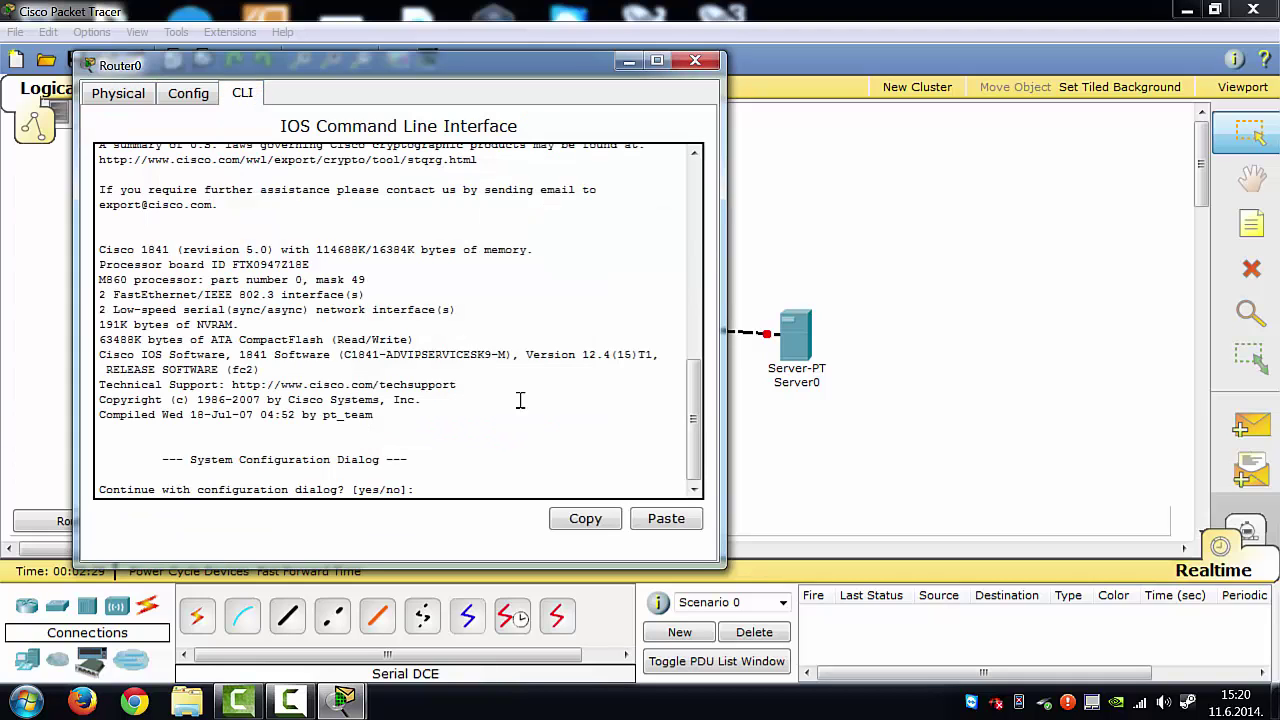
type("no")
key("Return")
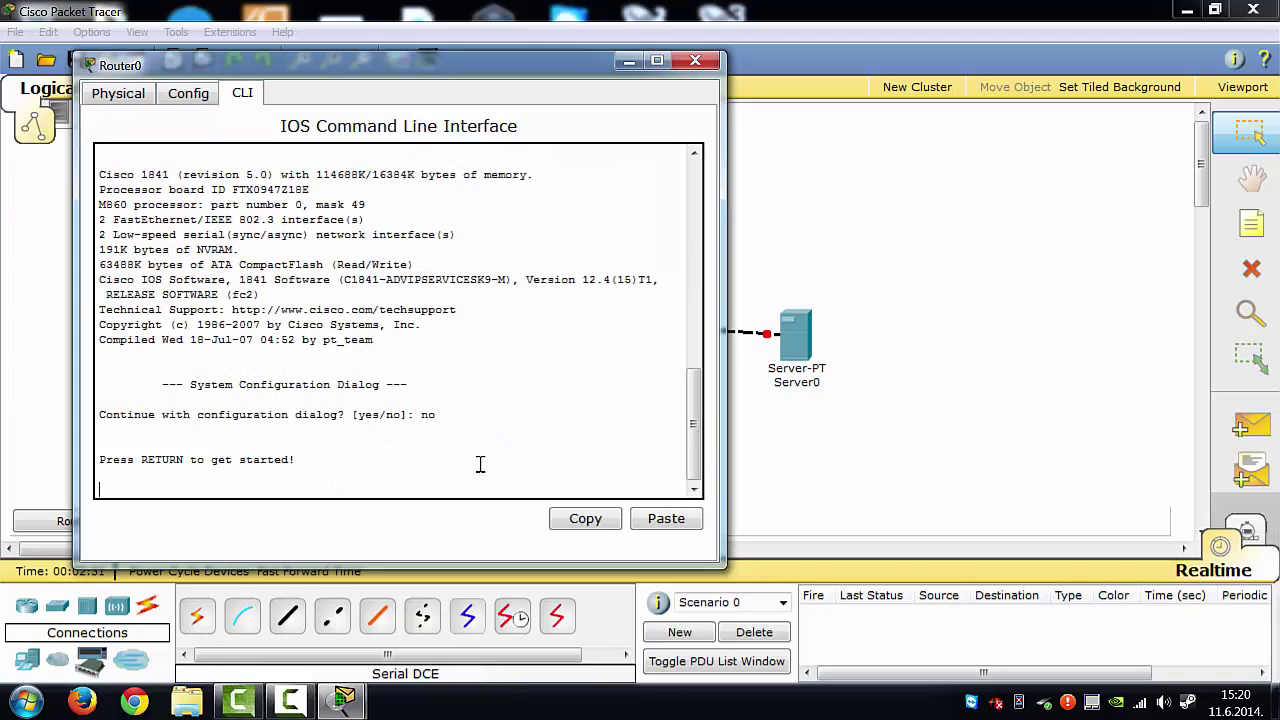
key("Return")
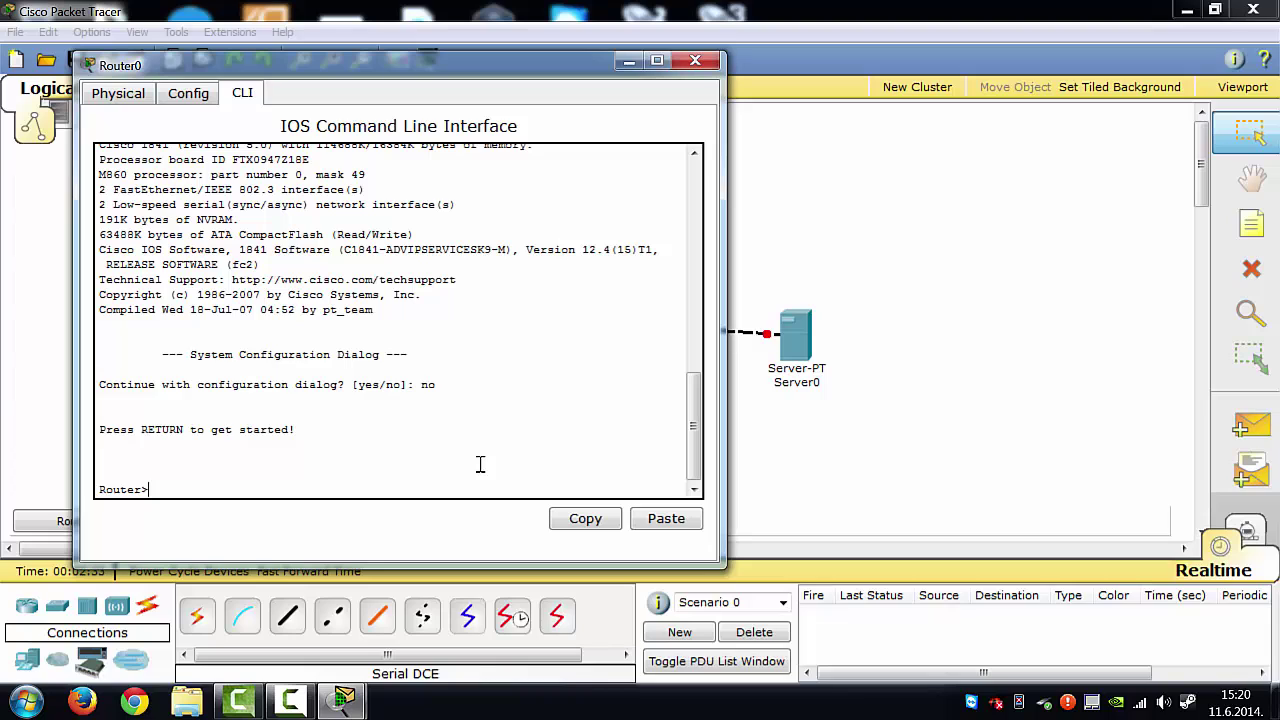
type("en")
key("Return")
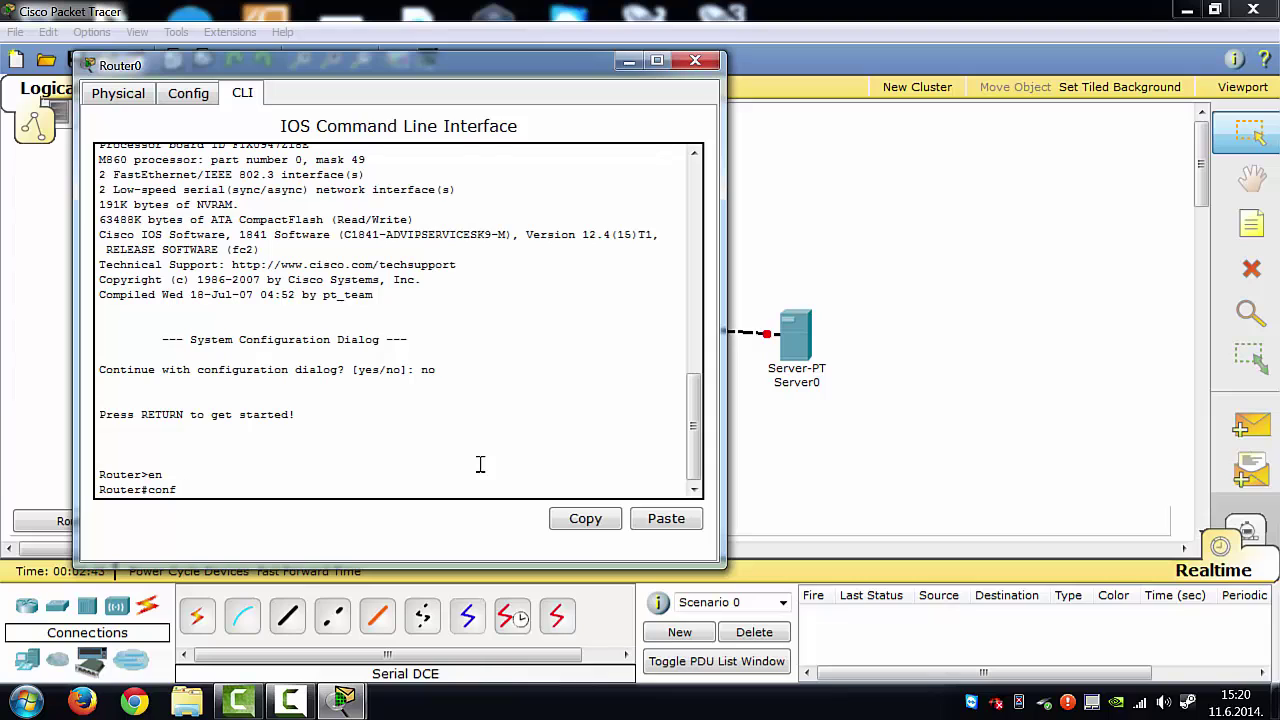
key("Return")
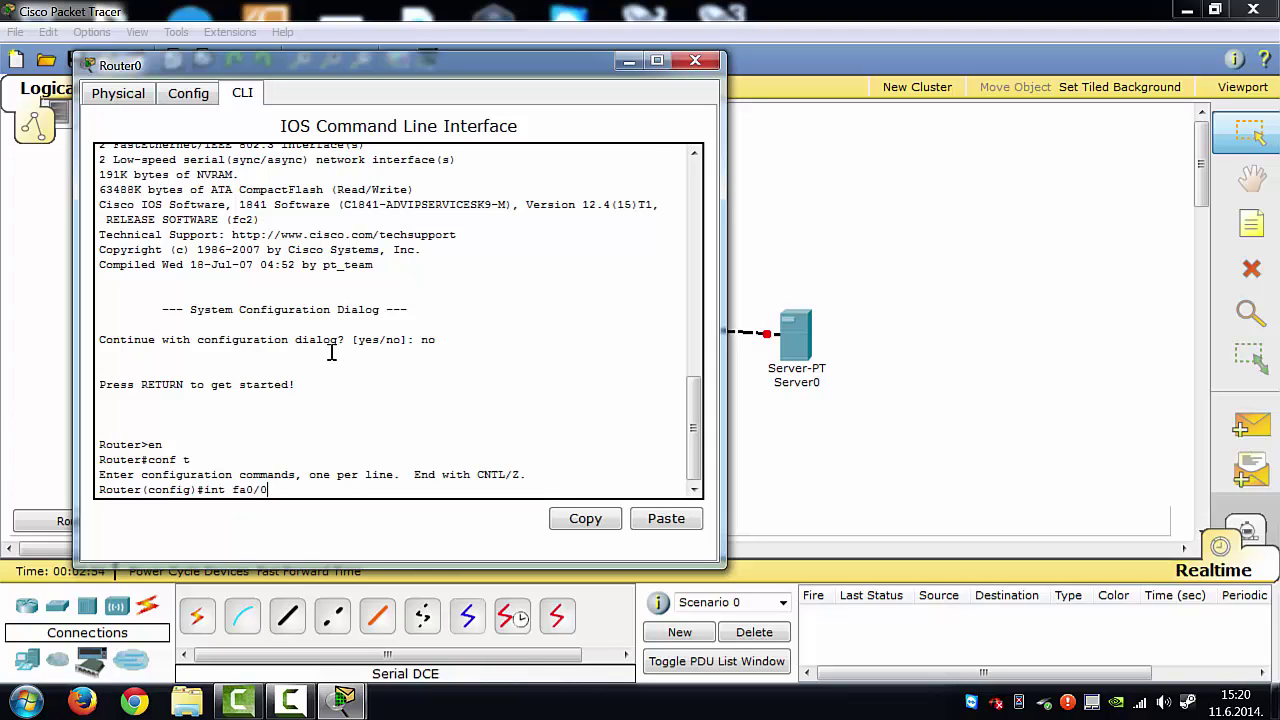
Step: Assign IP address 192.168.1.1 with mask 255.255.255.0 to Router0's interface fa0/0 and enable the interface with no shut
key("Return")
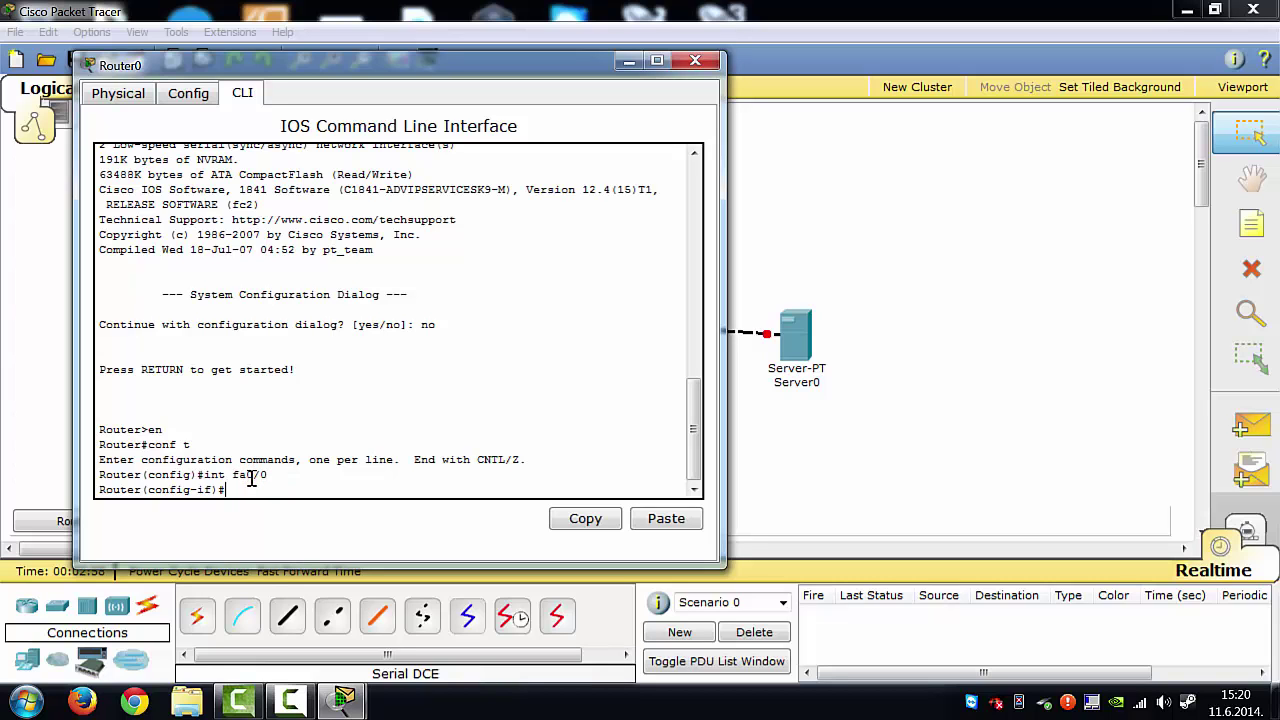
left_click_drag(382, 76, 855, 83)
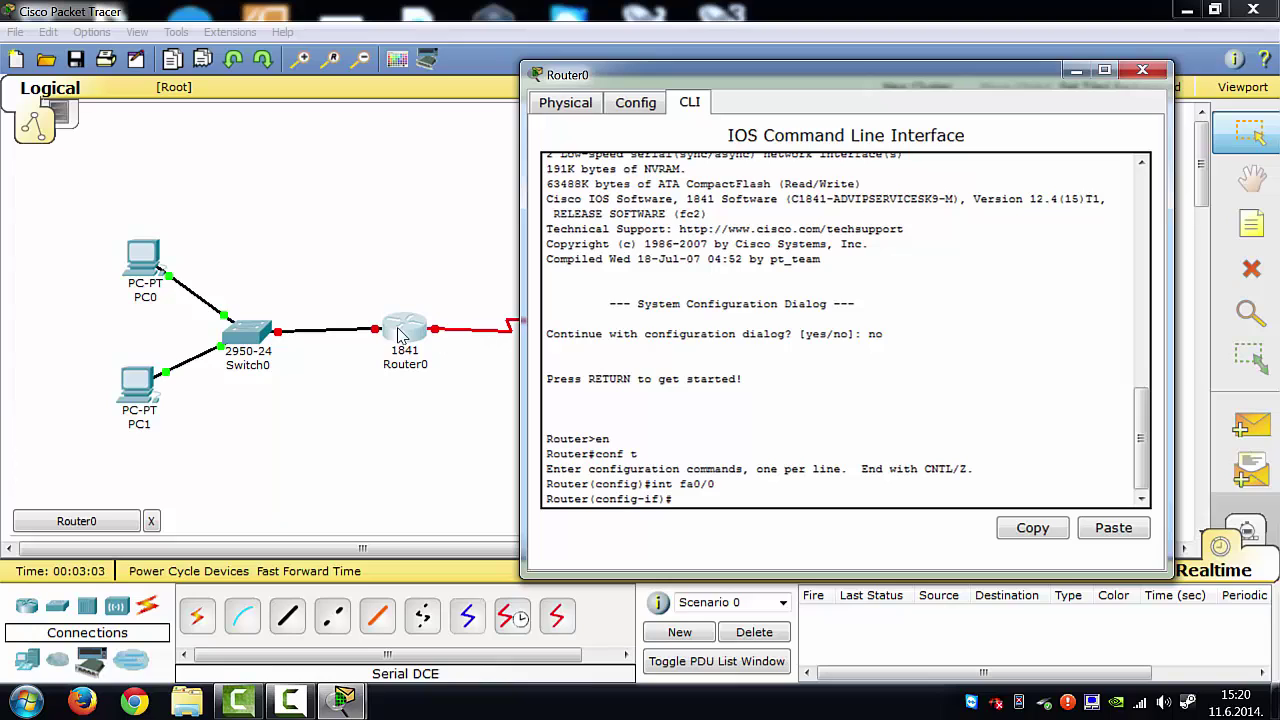
type("ip address 192")
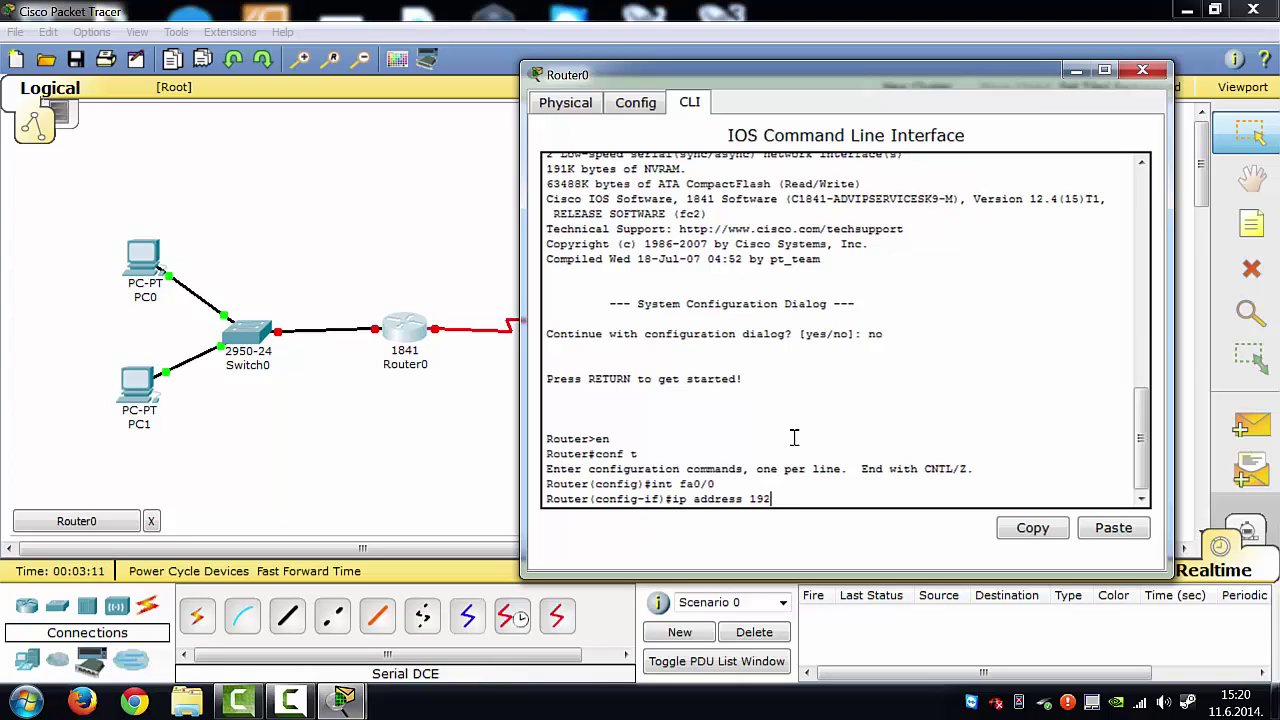
type(".168.1.1 255.255.255.0")
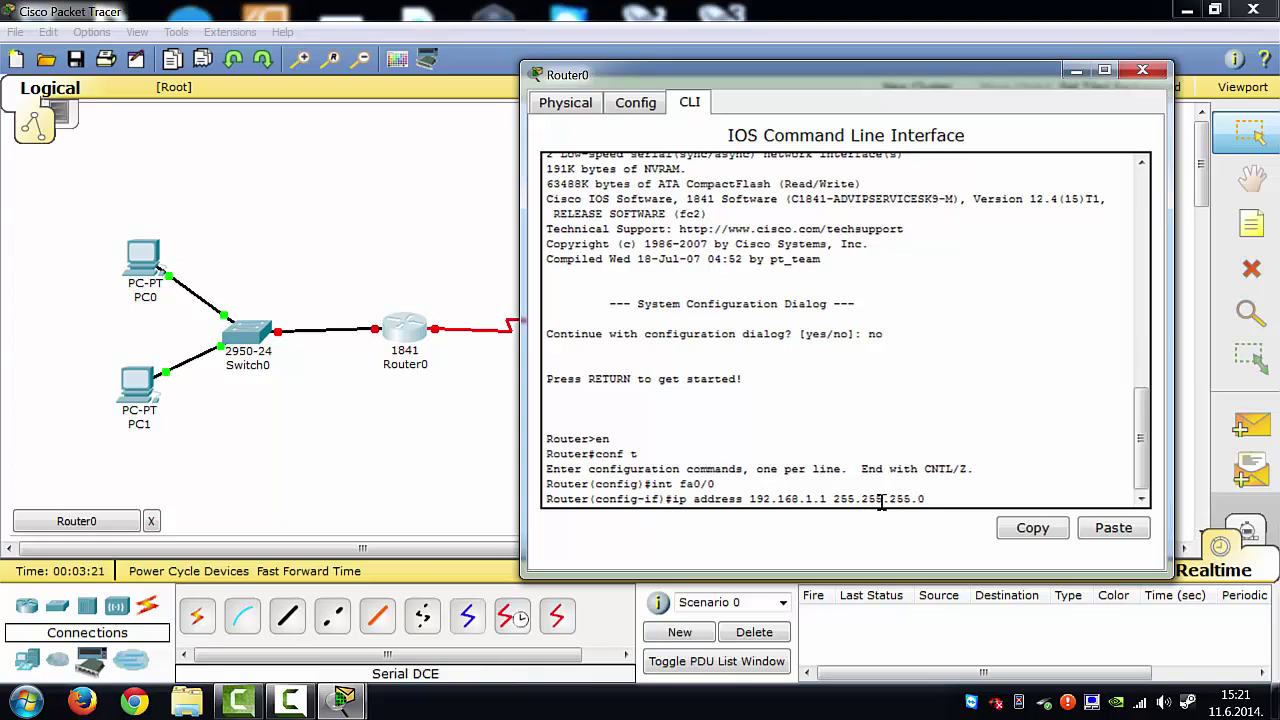
key("Return")
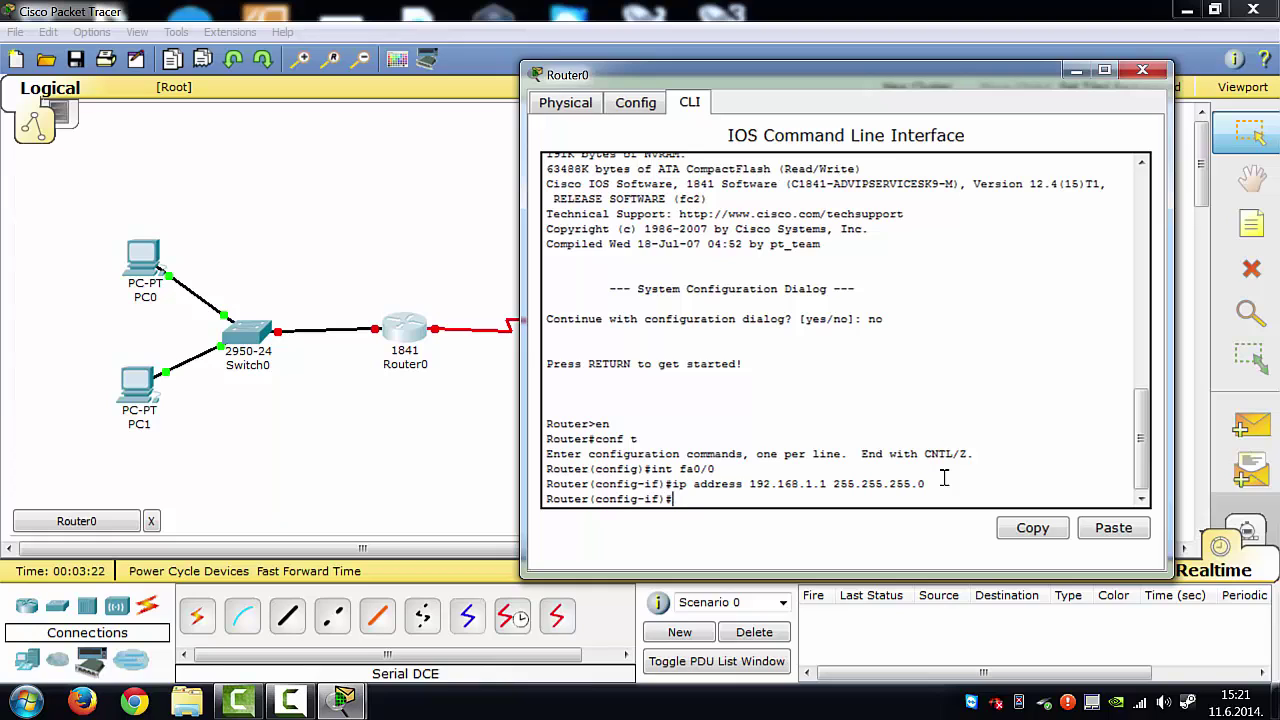
type("no shut")
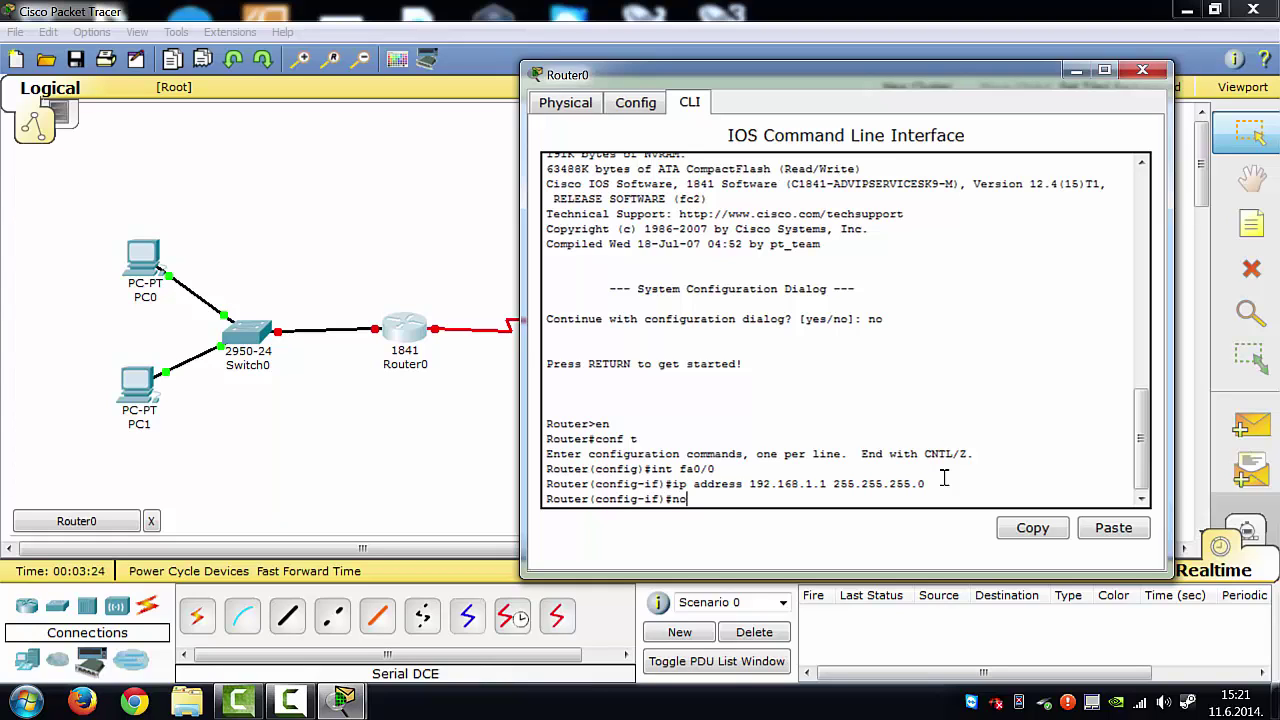
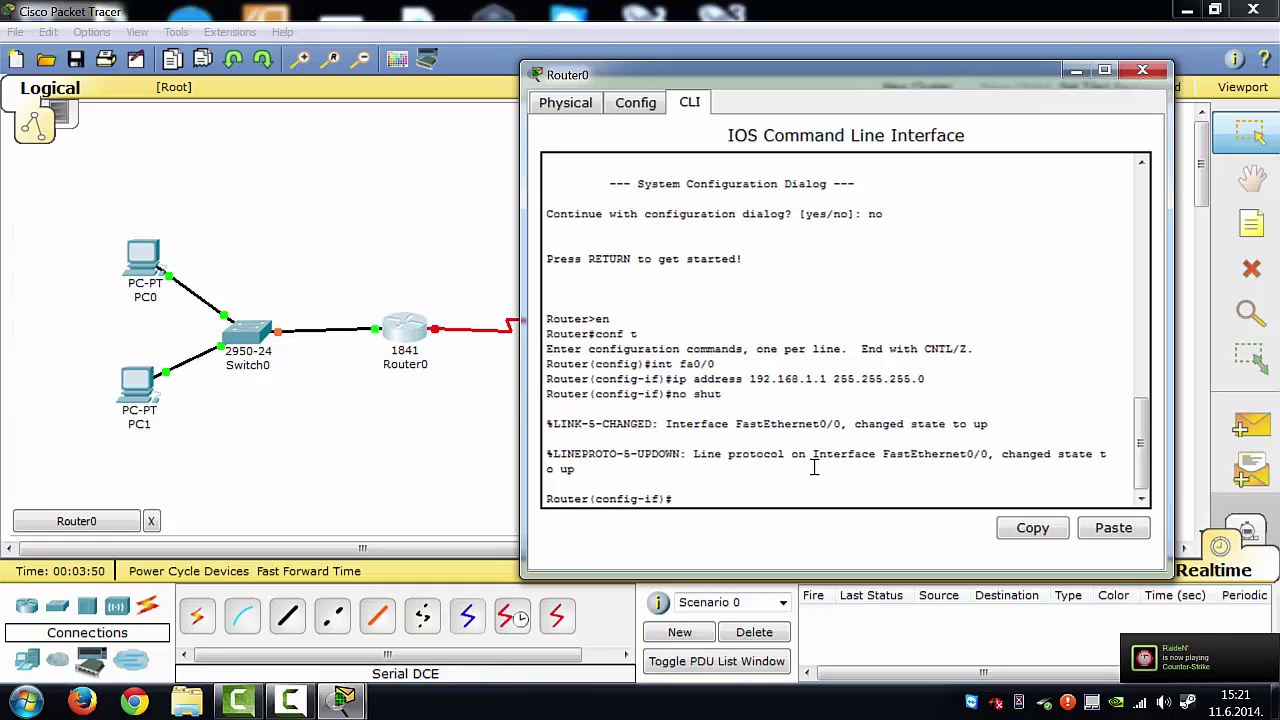
Step: Enter configuration of Router0's serial interface s0/0/0 and set its clock rate to 64000
type("int s0/")
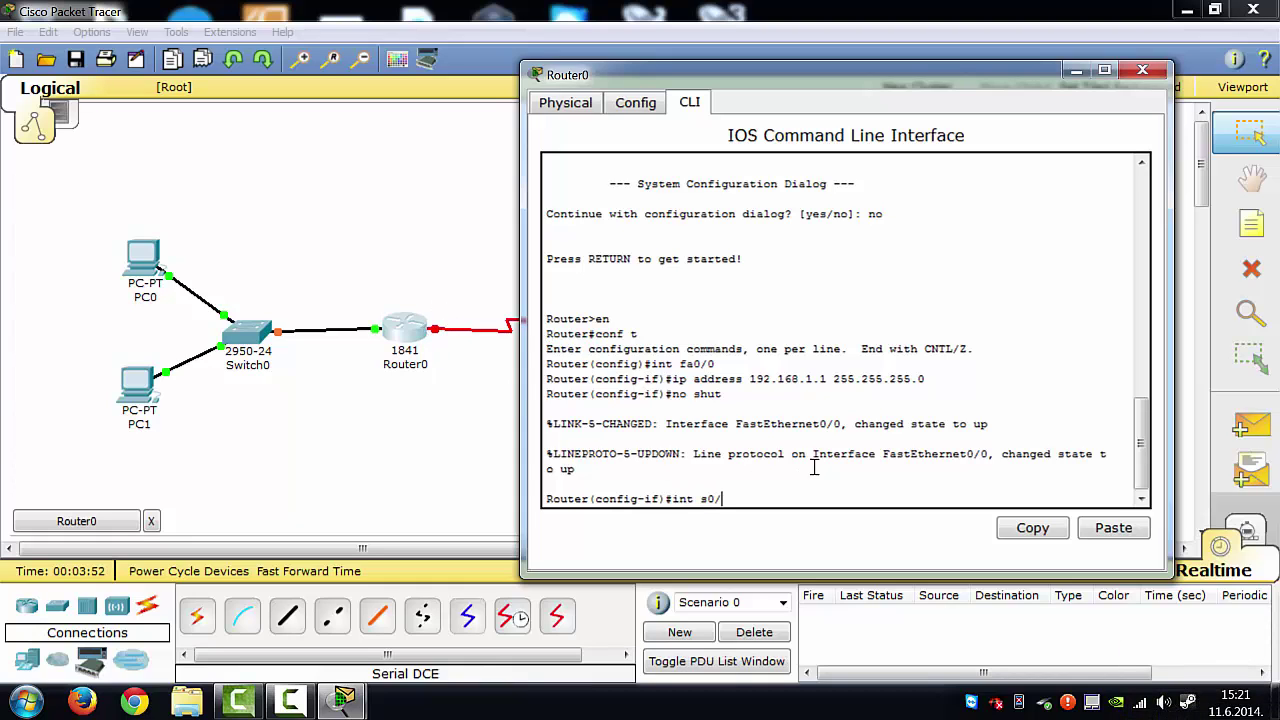
type("0/0")
key("Return")
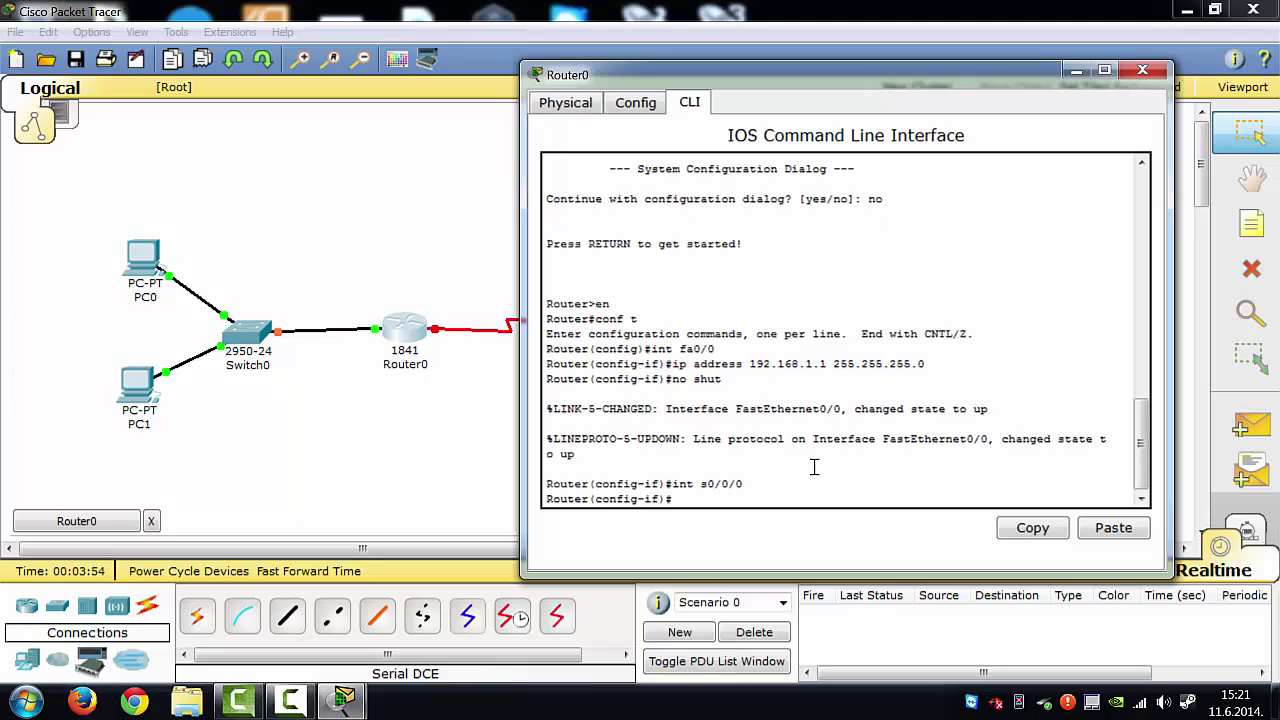
type("clock rate 64000")
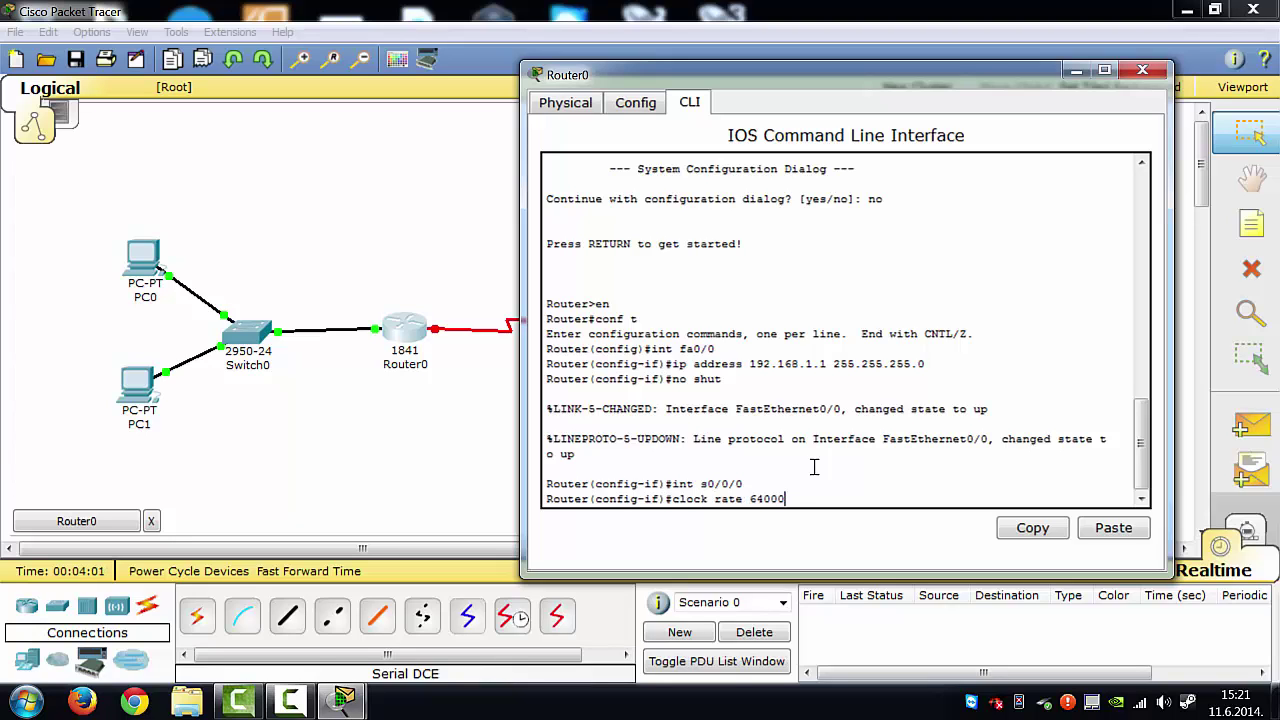
key("Return")
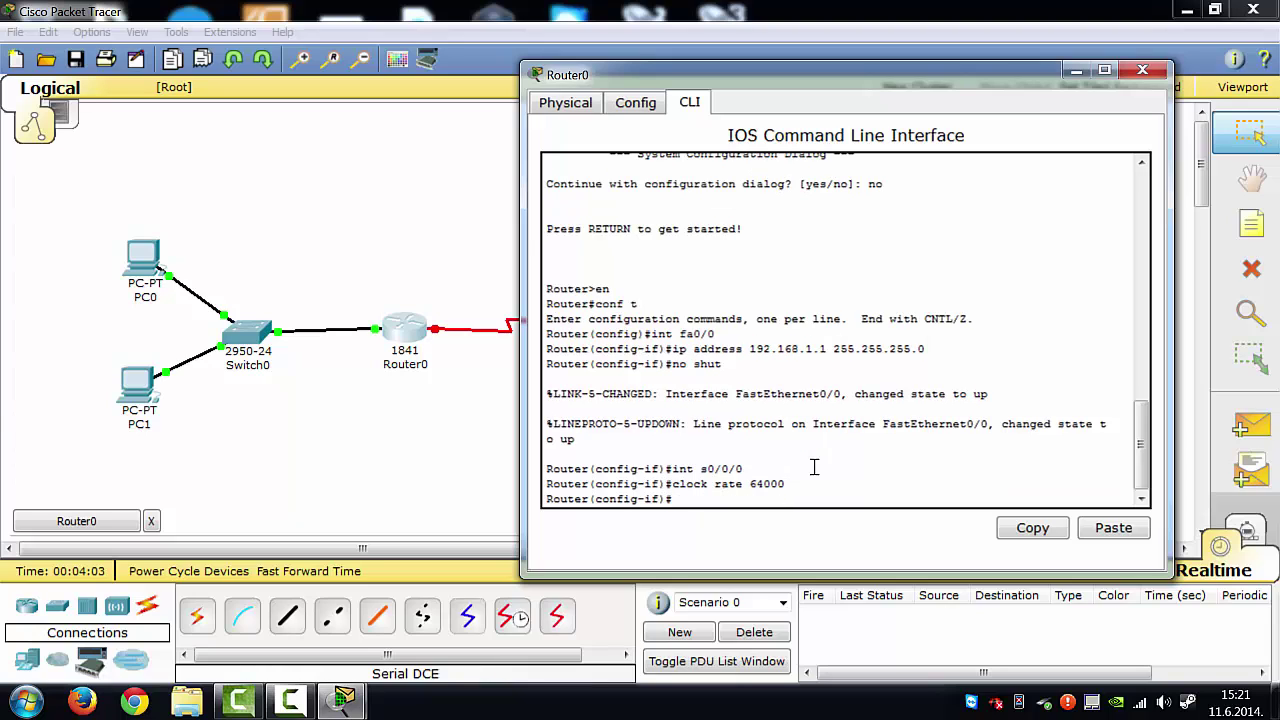
Step: Assign IP address 192.168.2.1 with mask 255.255.255.252 to Router0's interface s0/0/0 and enable it with no shut
type("ip address 192.168.2.")
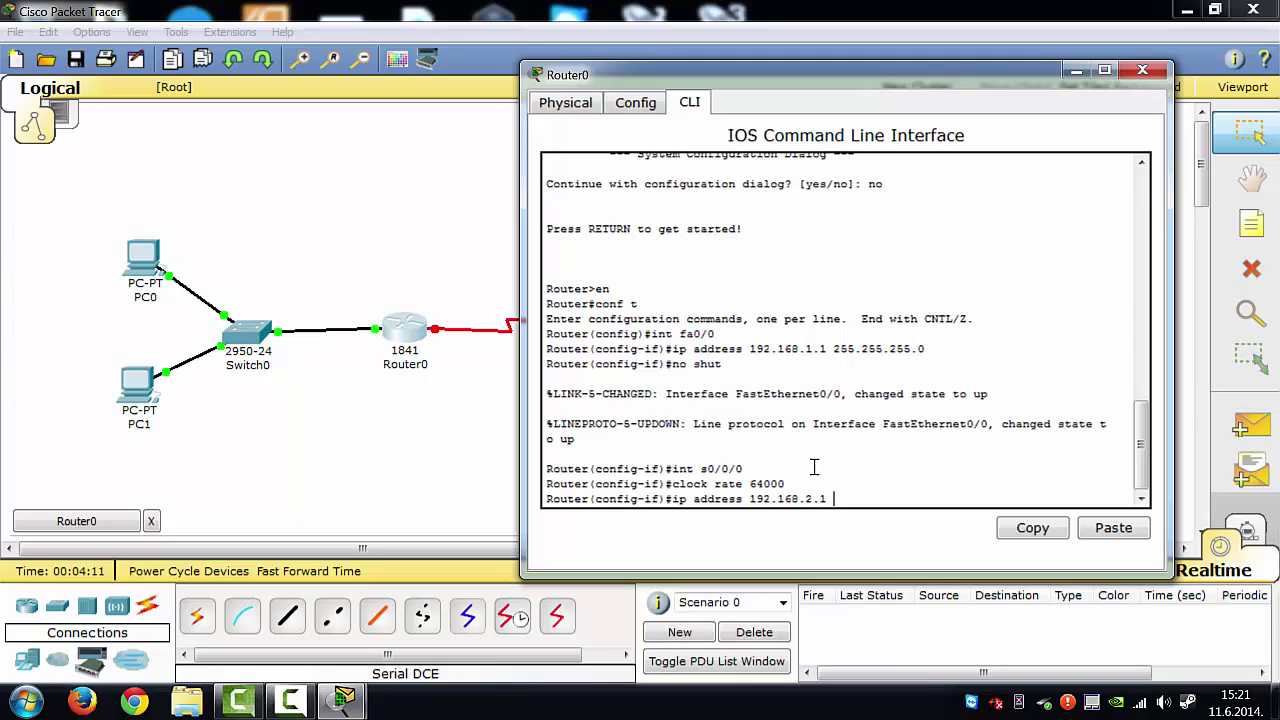
type("1 255.255.255.252")
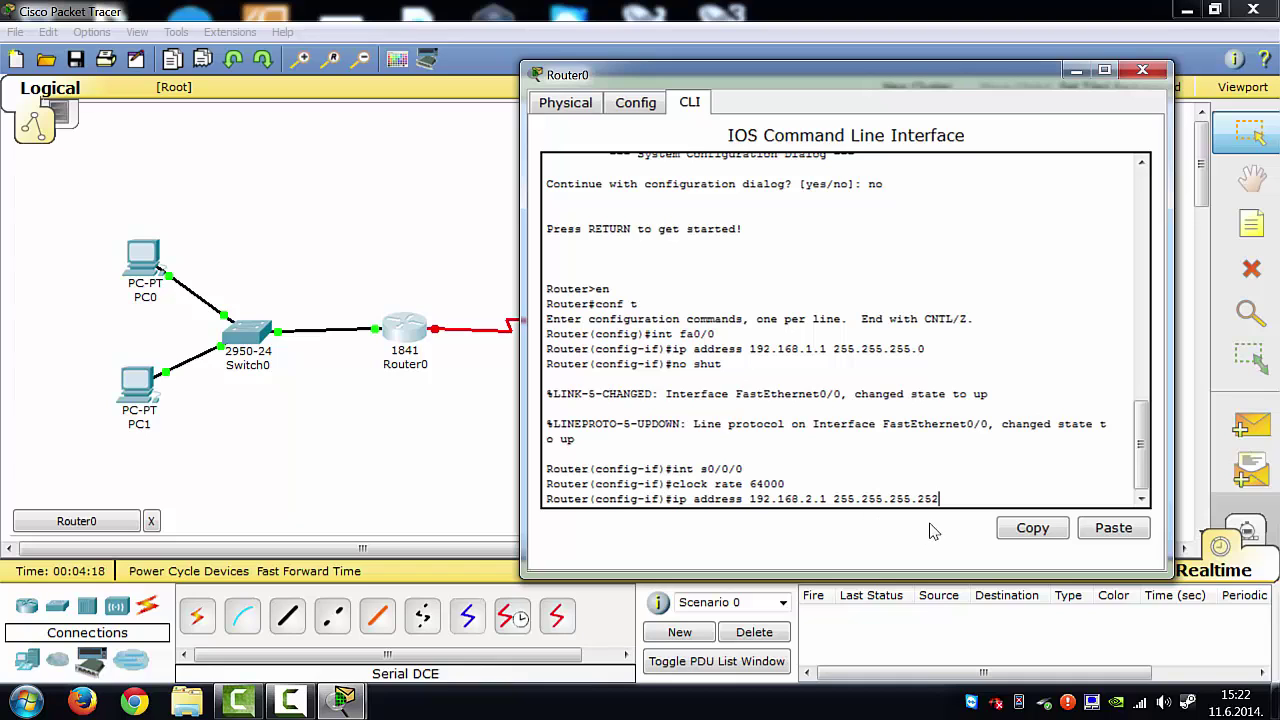
left_click_drag(775, 90, 890, 90)
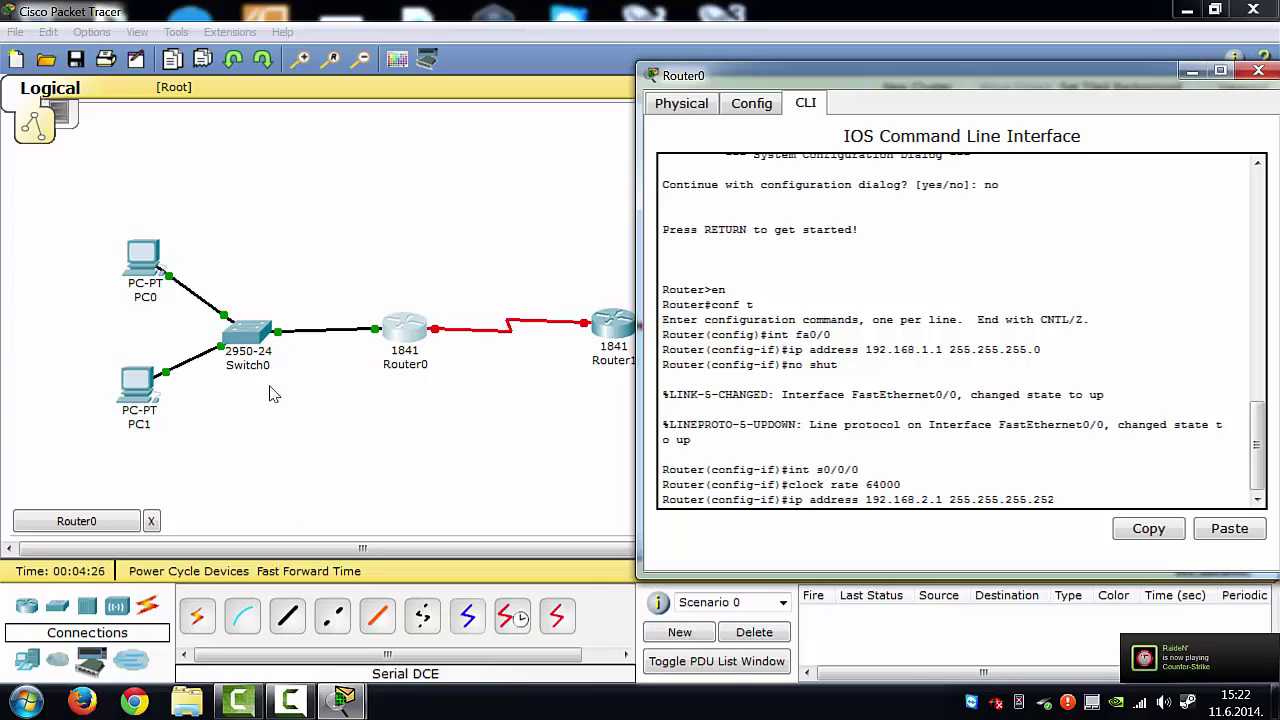
key("Return")
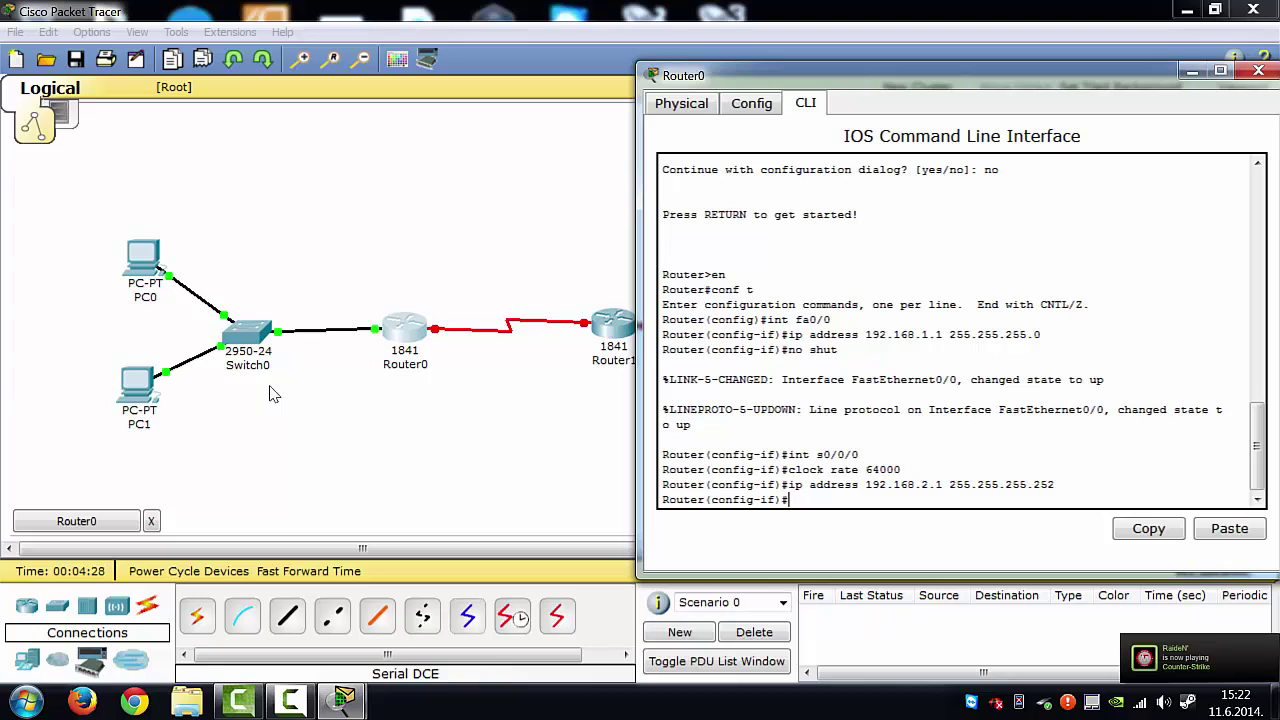
type("no shut")
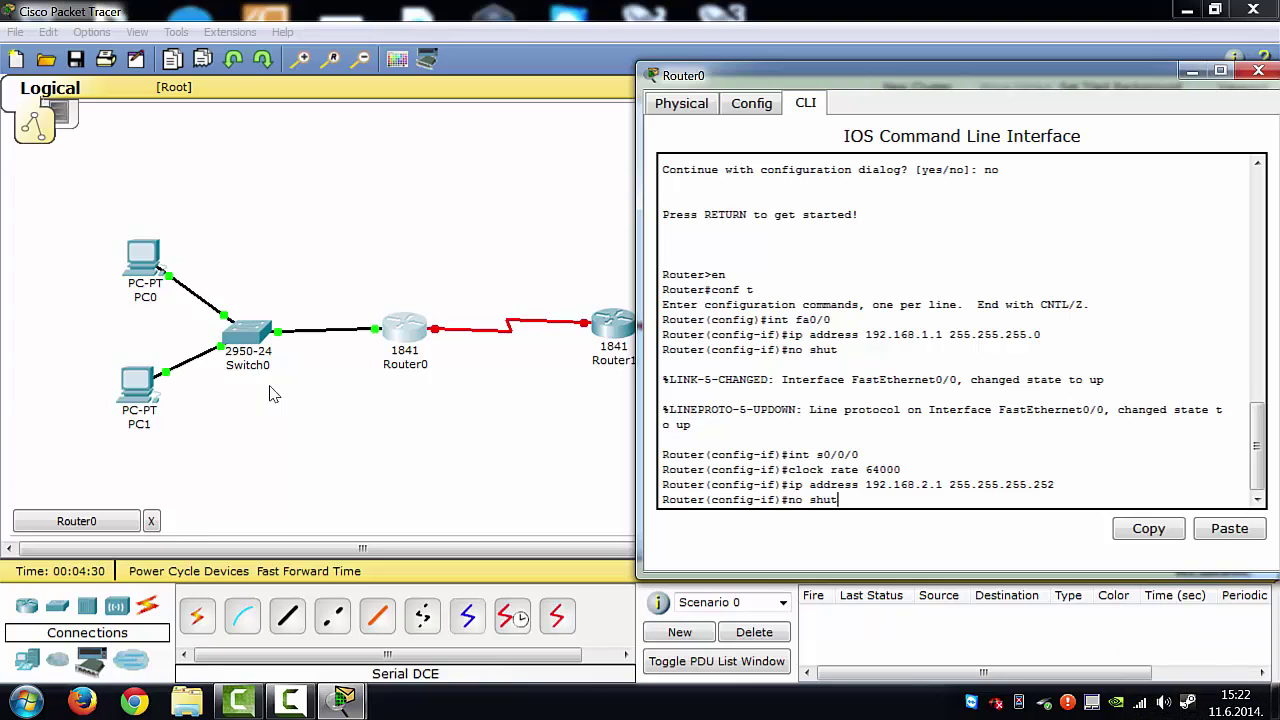
key("Return")
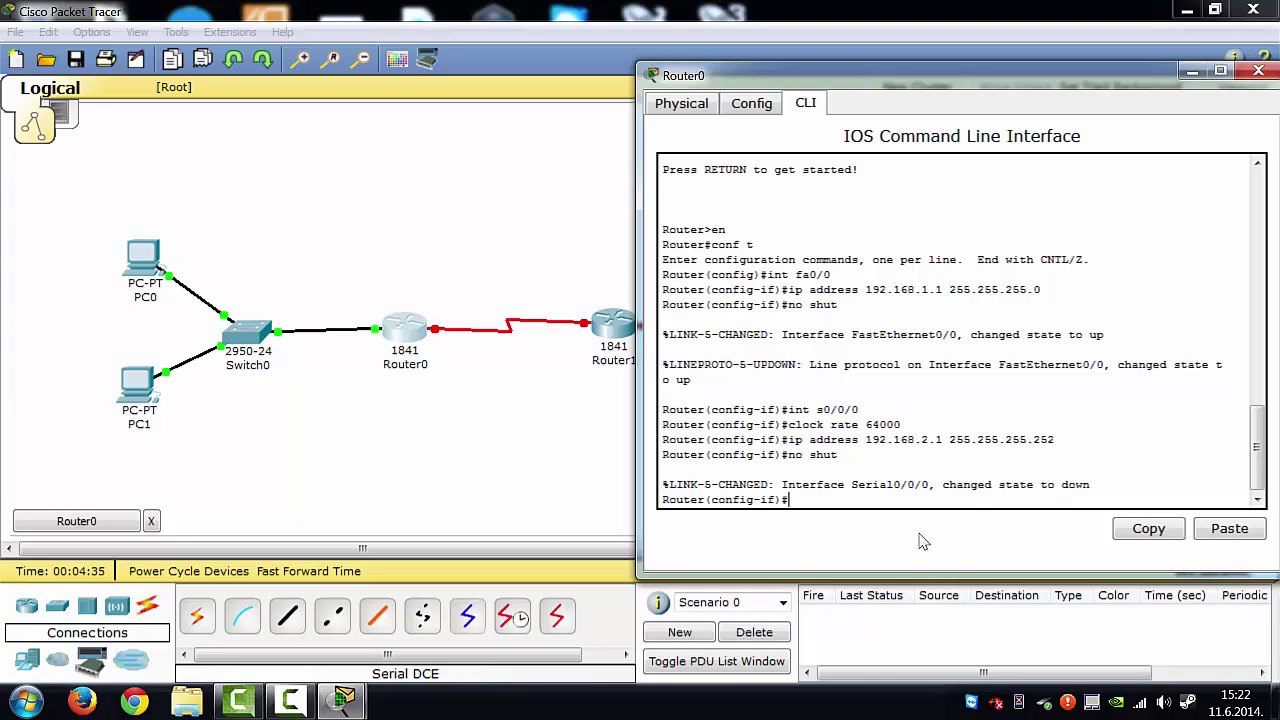
Step: Exit interface configuration mode on Router0 and close its configuration window
type("xit")
key("Return")
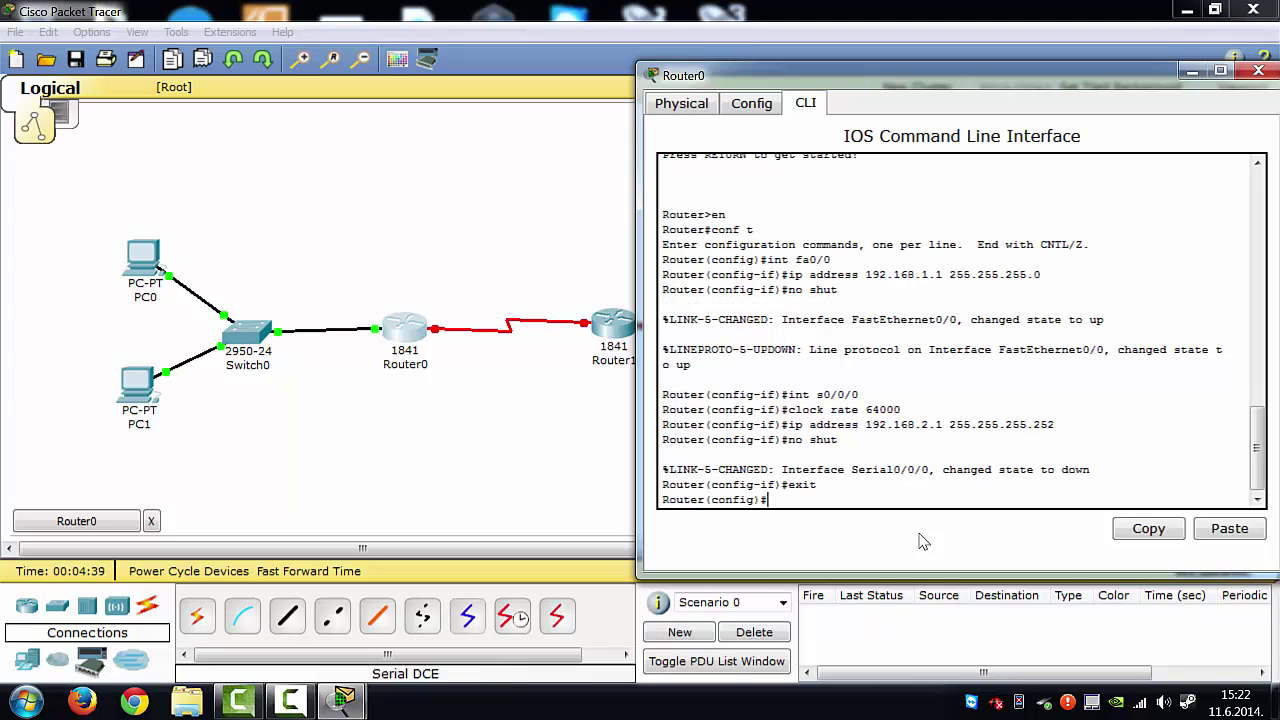
left_click(1254, 77)
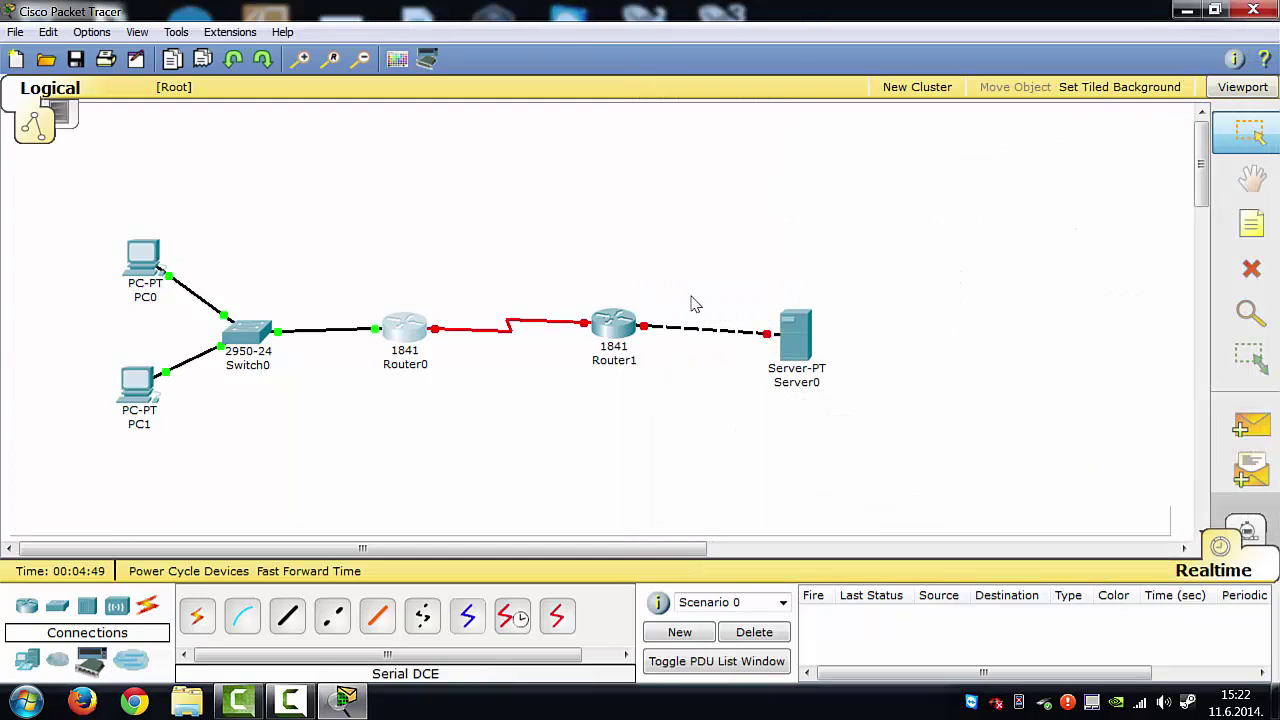
Step: Open Router1's command line, decline the initial configuration dialog, and enter global configuration mode with en and conf t
left_click(605, 333)
left_click(350, 168)
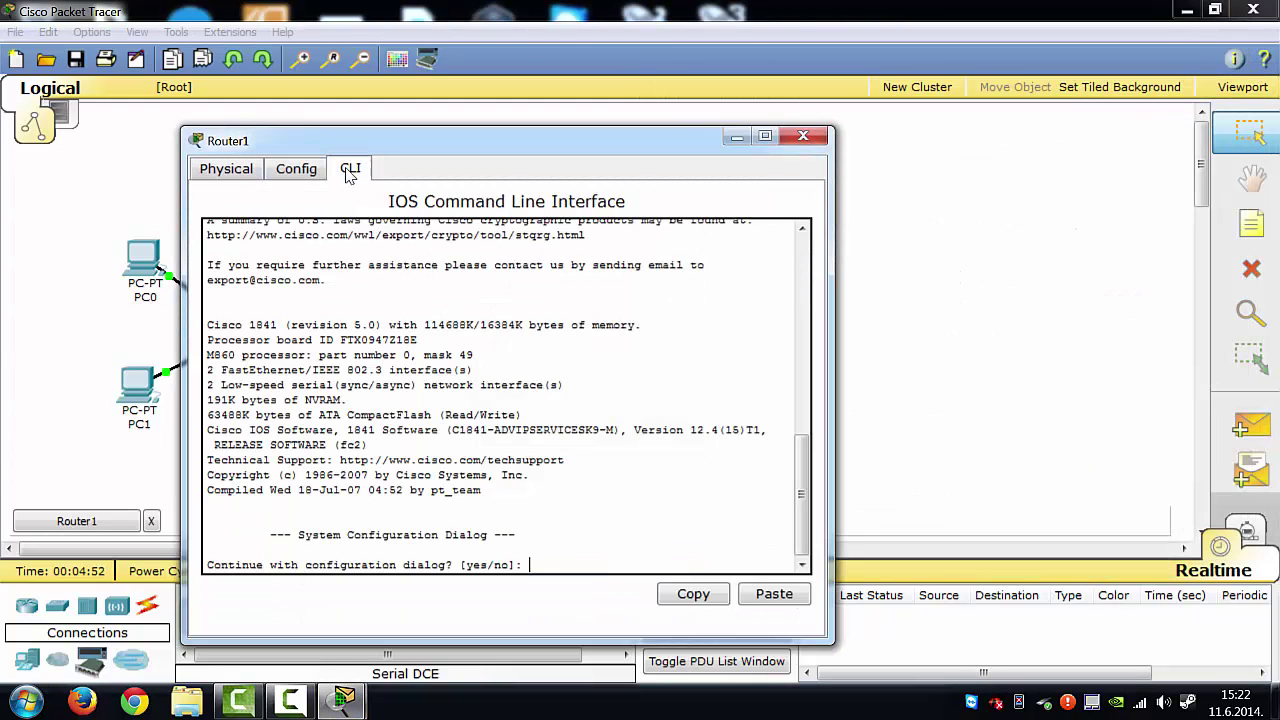
type("no")
key("Return")
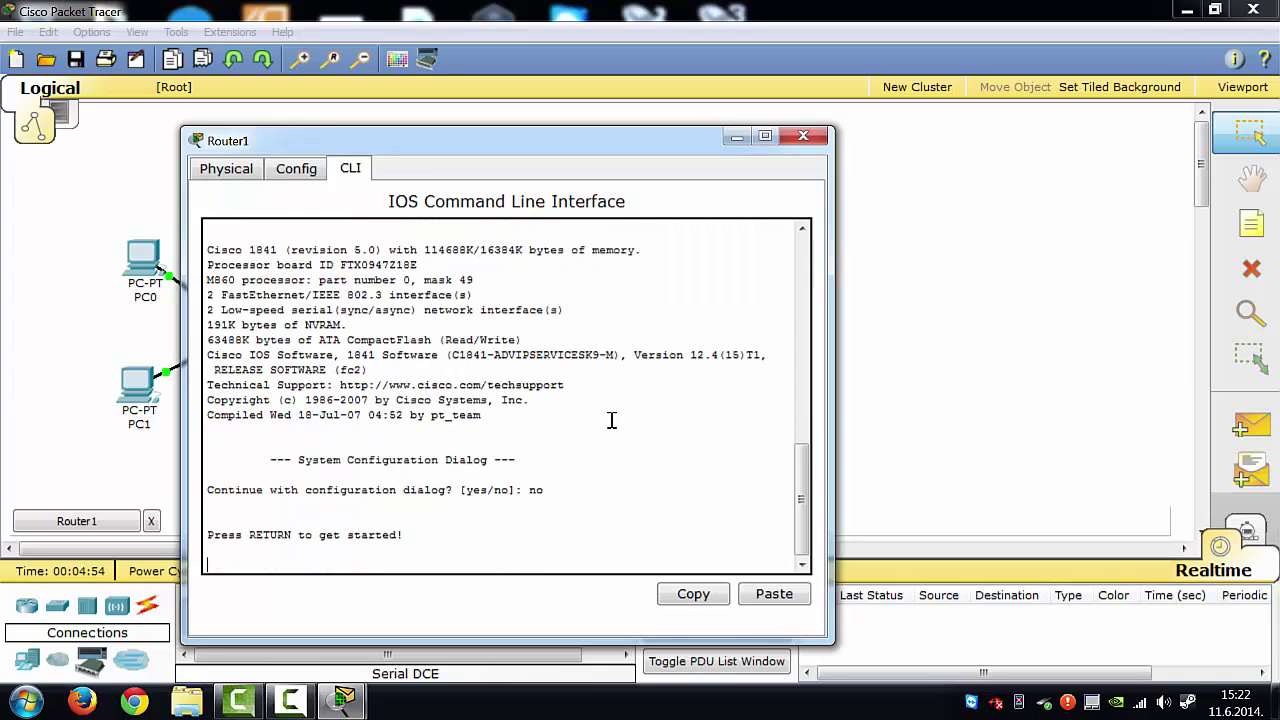
key("Return")
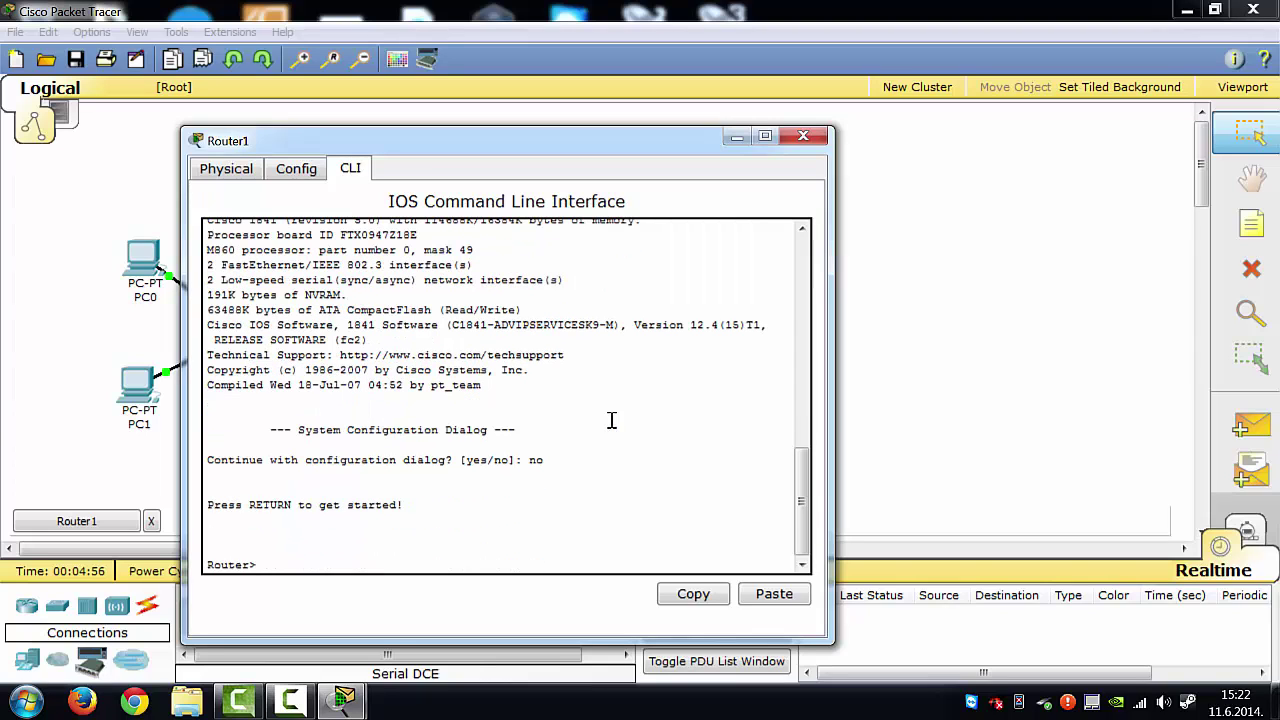
type("en")
key("Return")
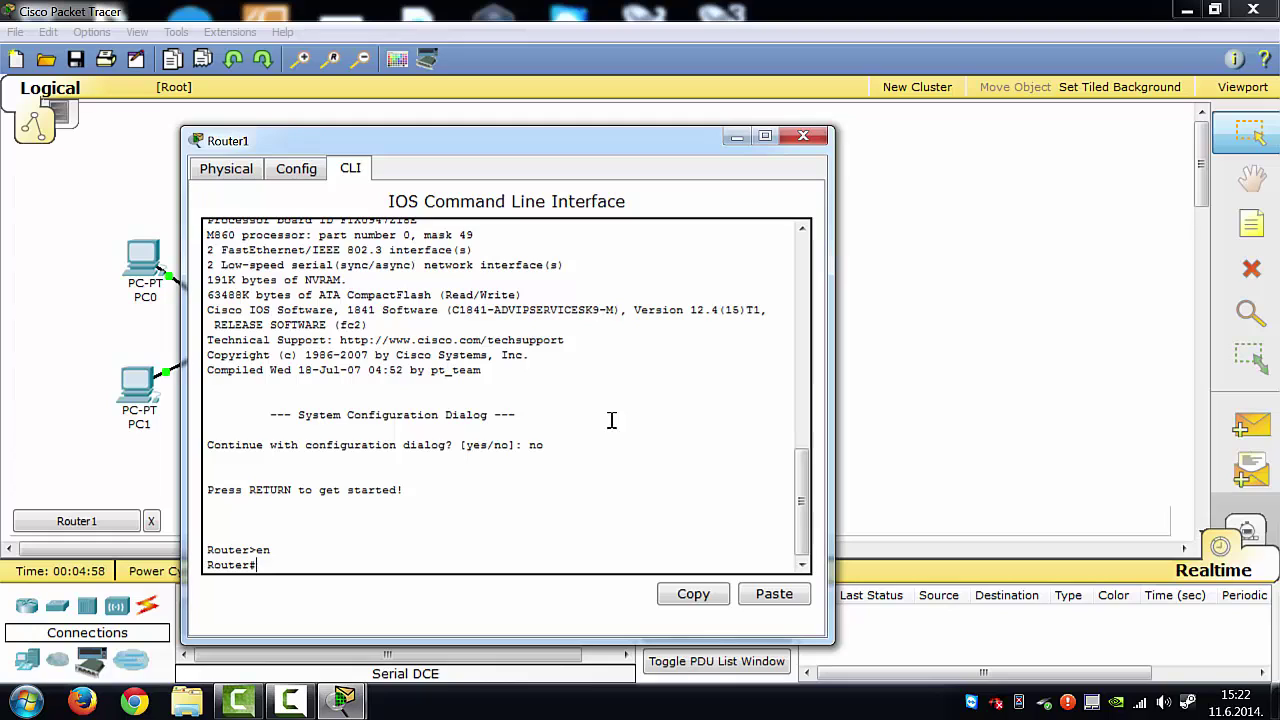
type("conf t")
key("Return")
Step: Assign IP address 192.168.2.5 with mask 255.255.255.252 to Router1's interface fa0/0, enable it with no shut, and exit interface mode
type("int ")
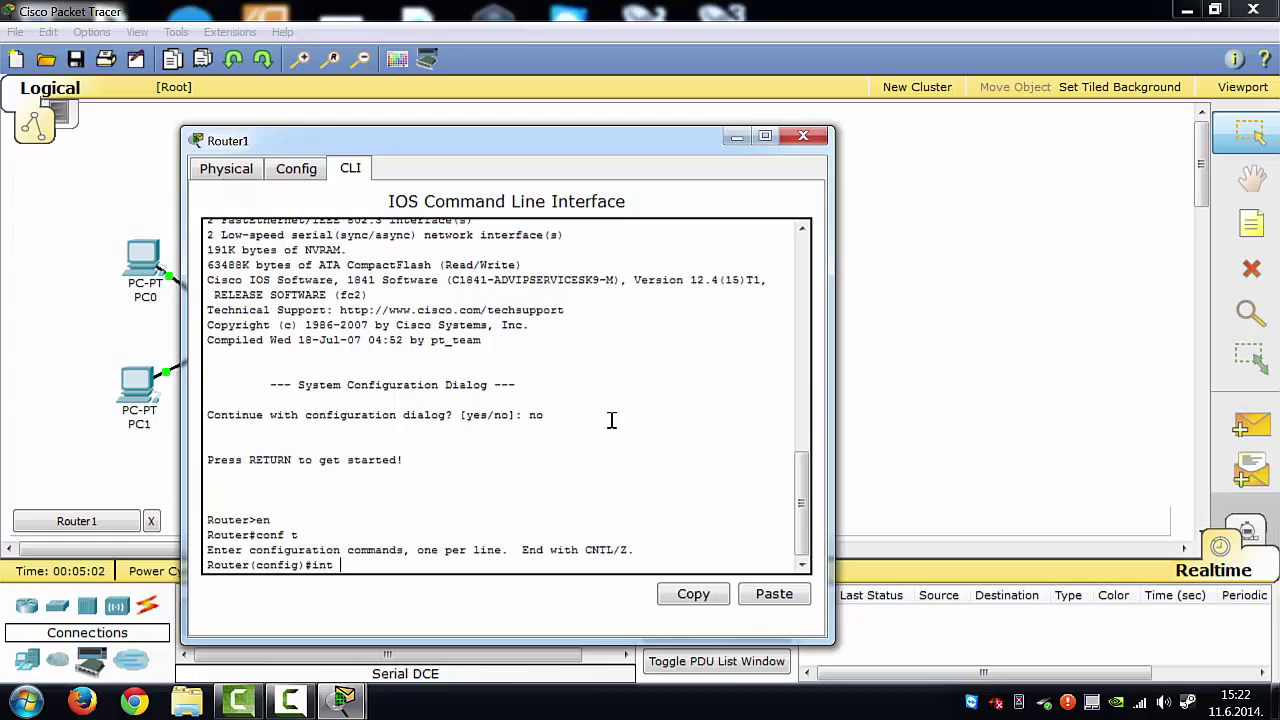
type("fa0/0")
key("Return")
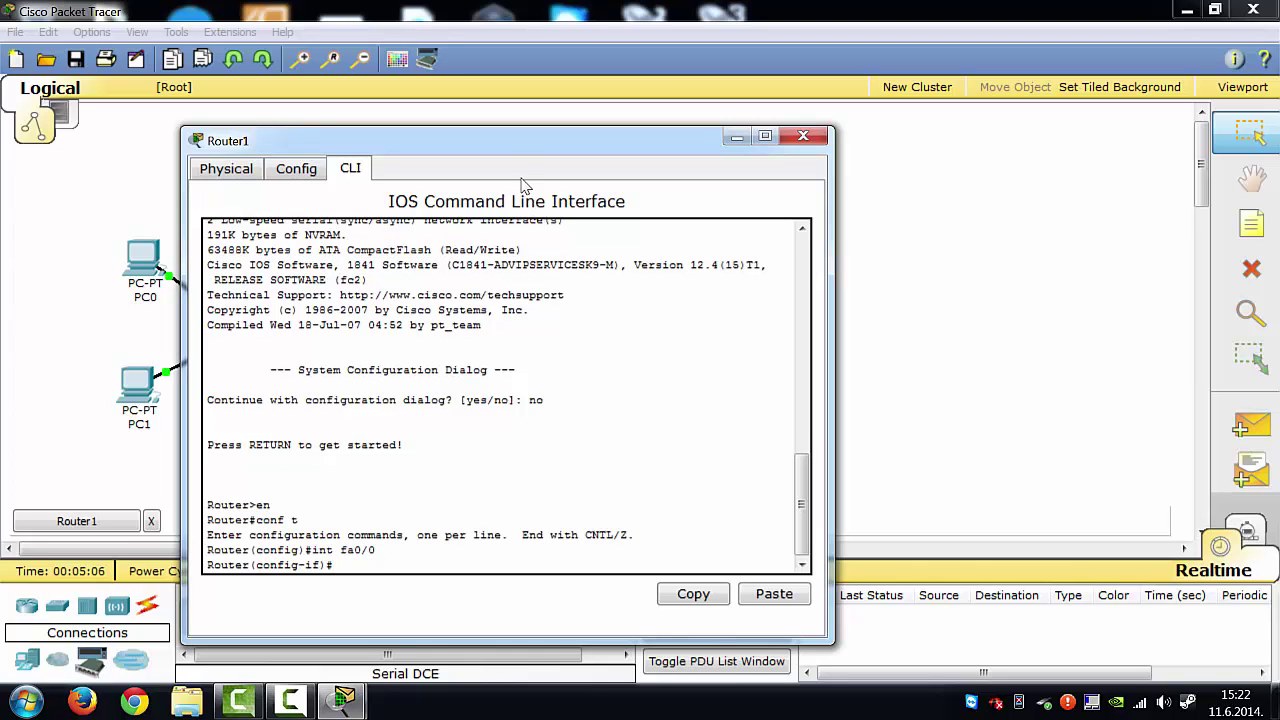
left_click_drag(515, 152, 1019, 83)
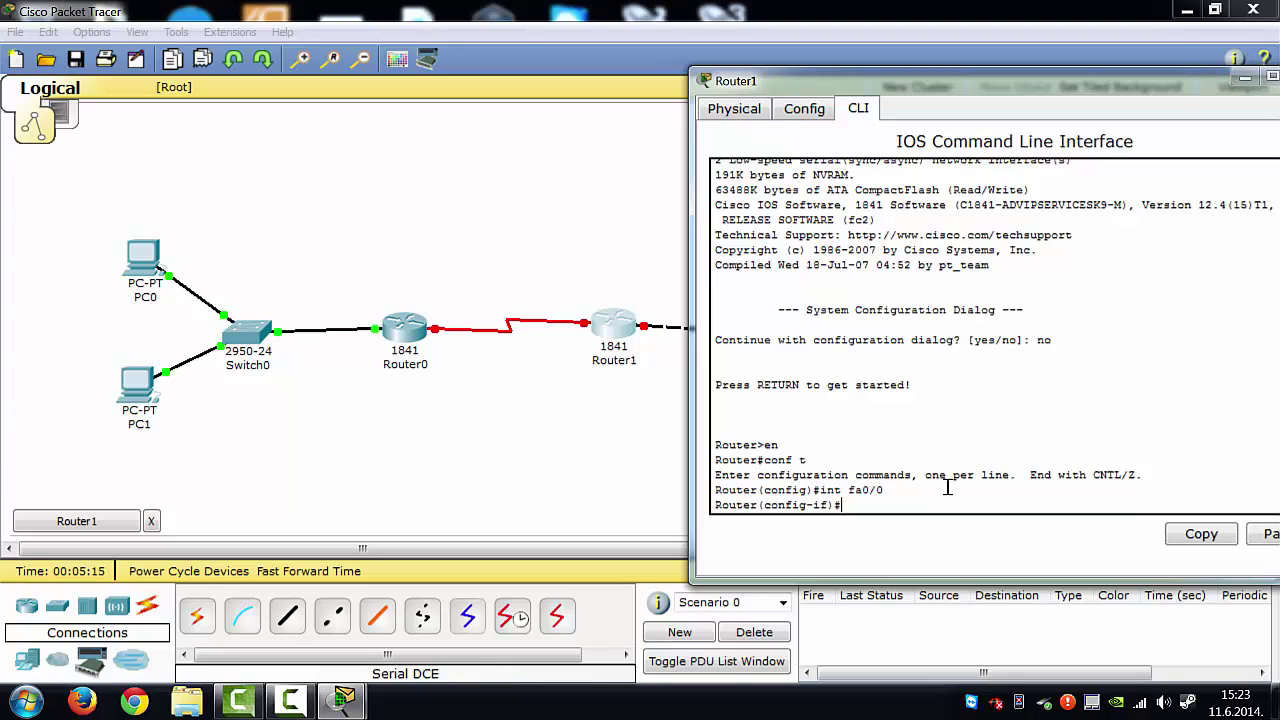
type("address 192.168.2.5")
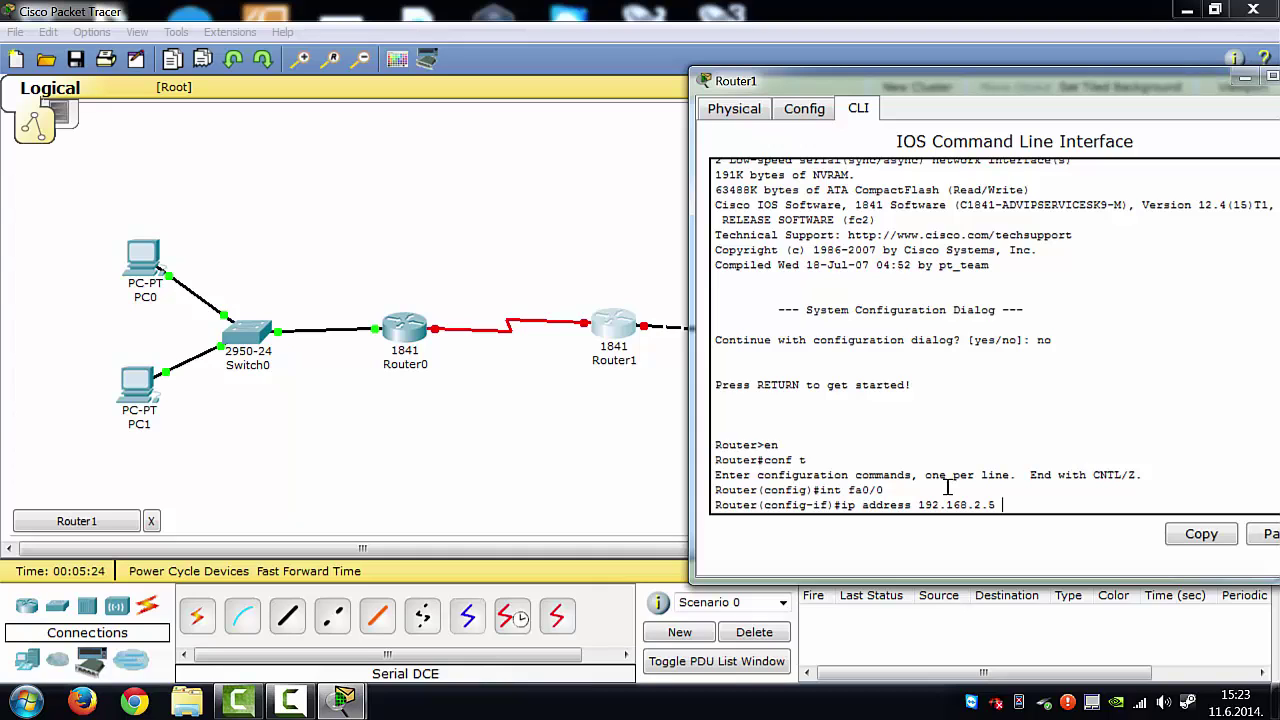
type(" 255.255.255.252")
key("Return")
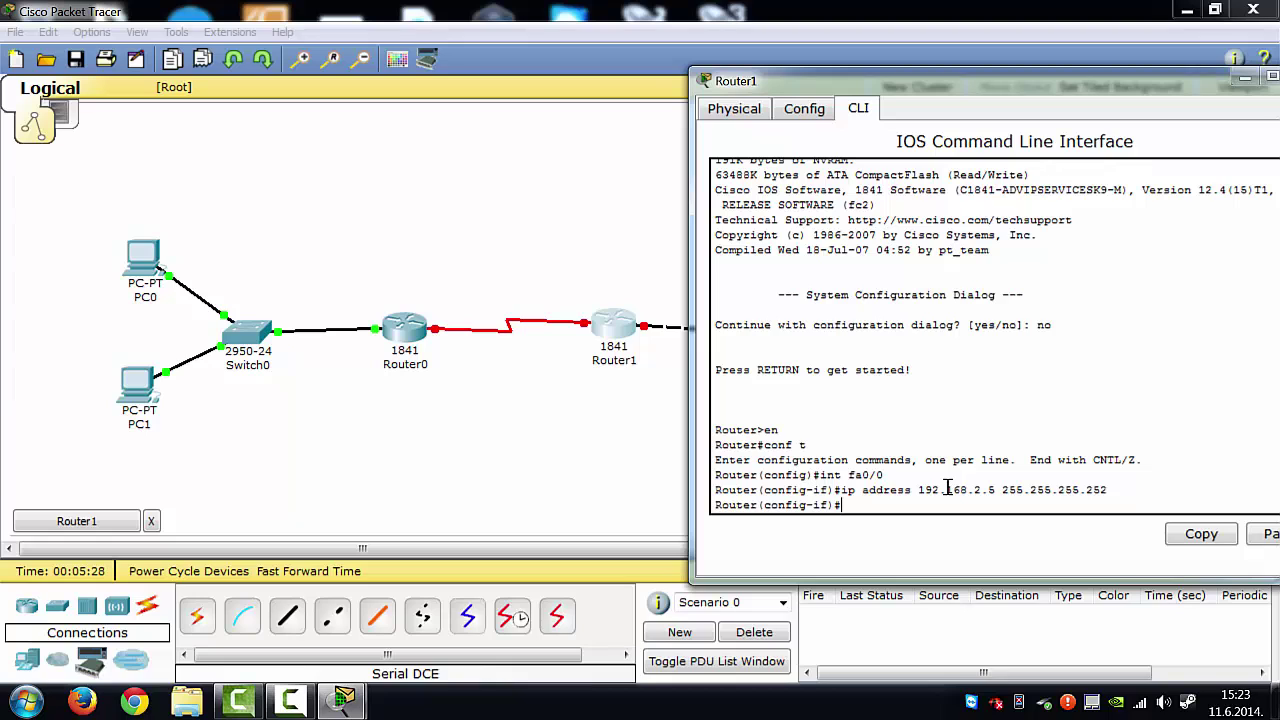
type("no shut")
key("Return")
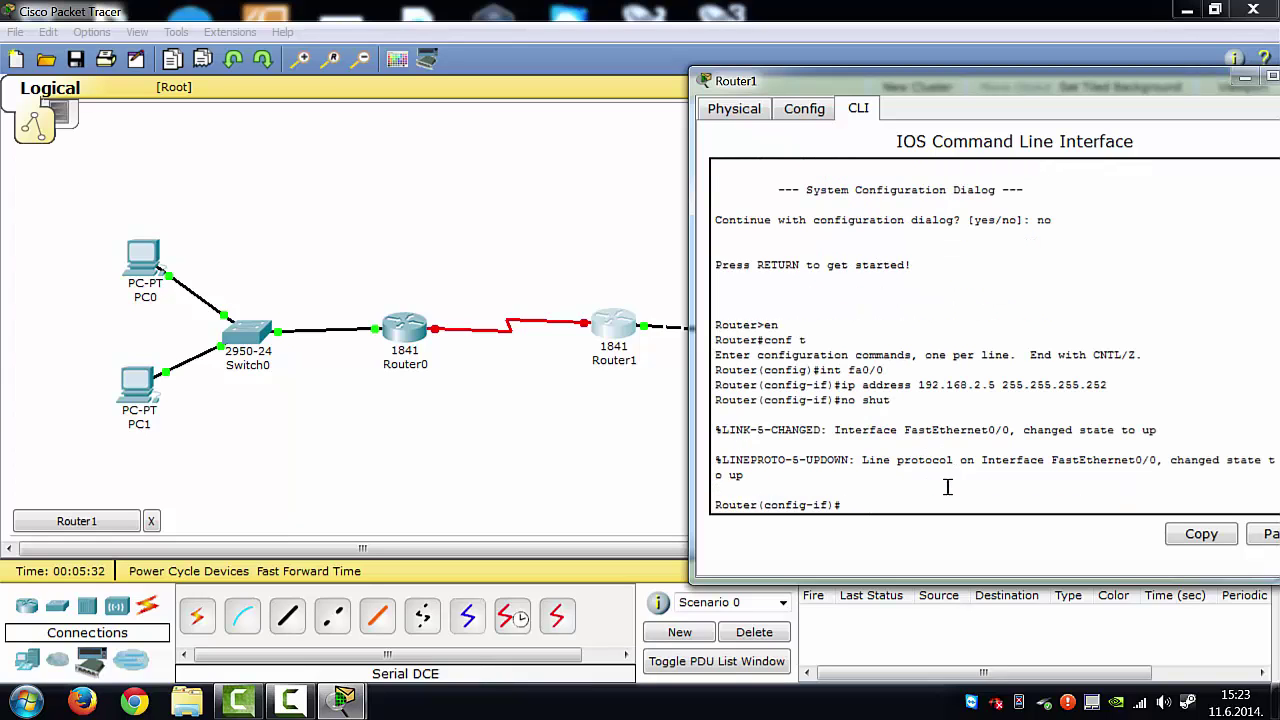
type("exit")
key("Return")
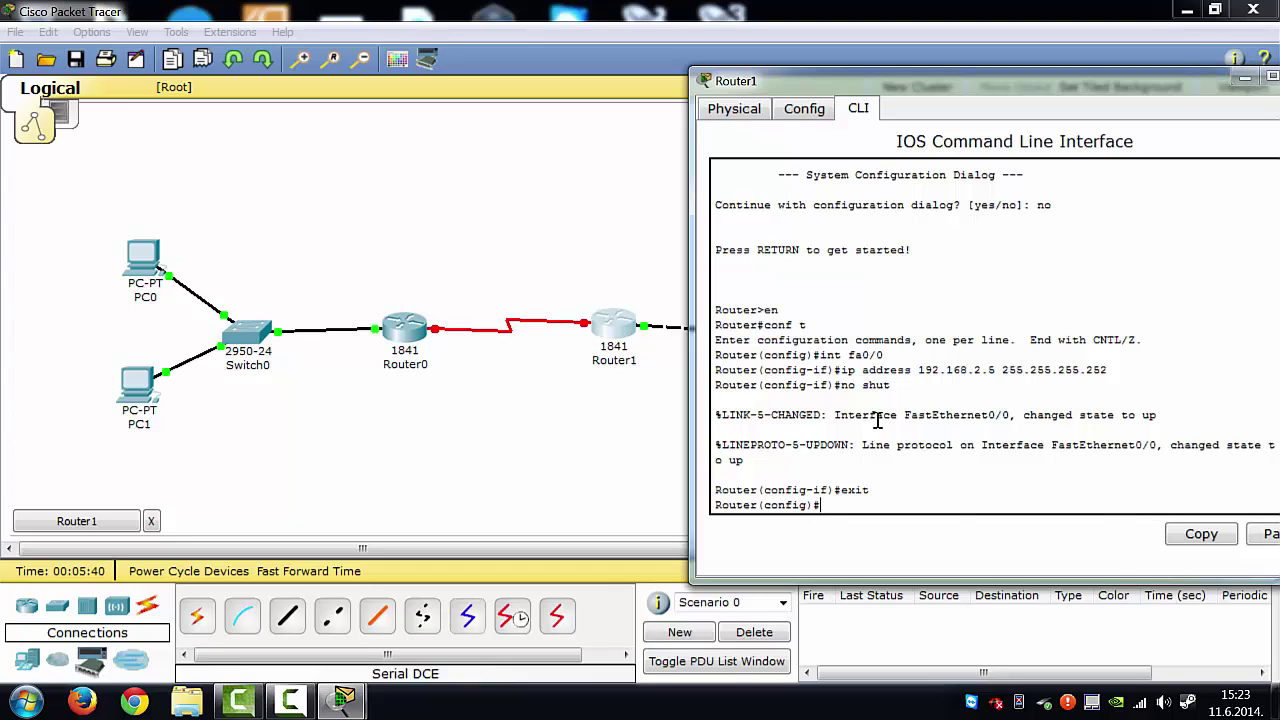
Step: Assign IP address 192.168.2.2 with mask 255.255.255.252 to Router1's interface s0/0/0, enable it with no shut, and close Router1's window
type("in")
type("t s0/0/0")
key("Return")
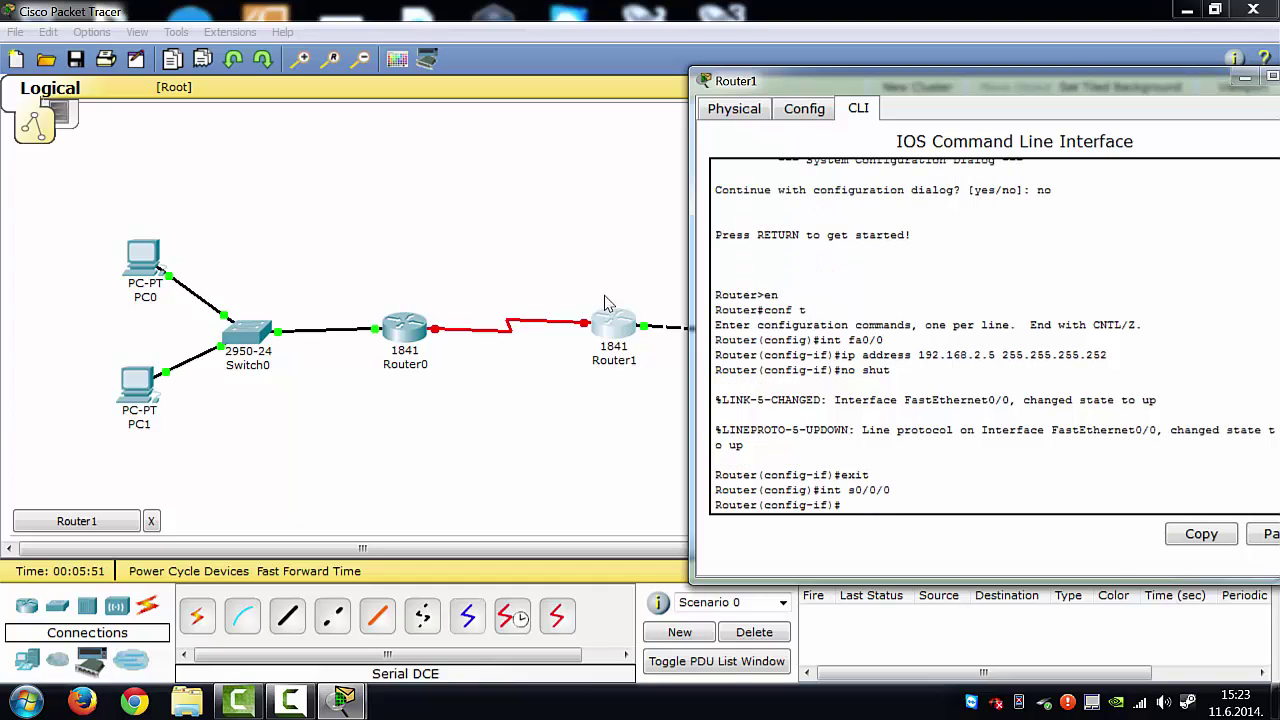
type("ip address 192.168.2.2 255")
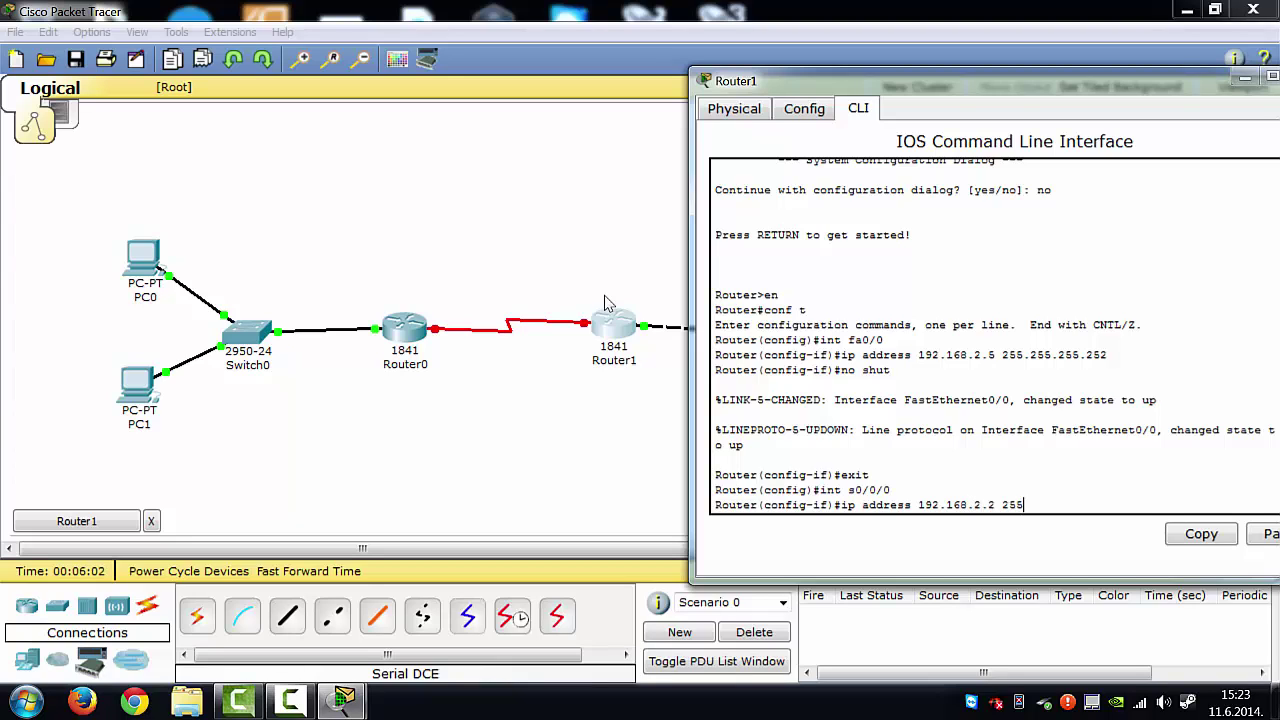
type(".255.255.252")
key("Return")
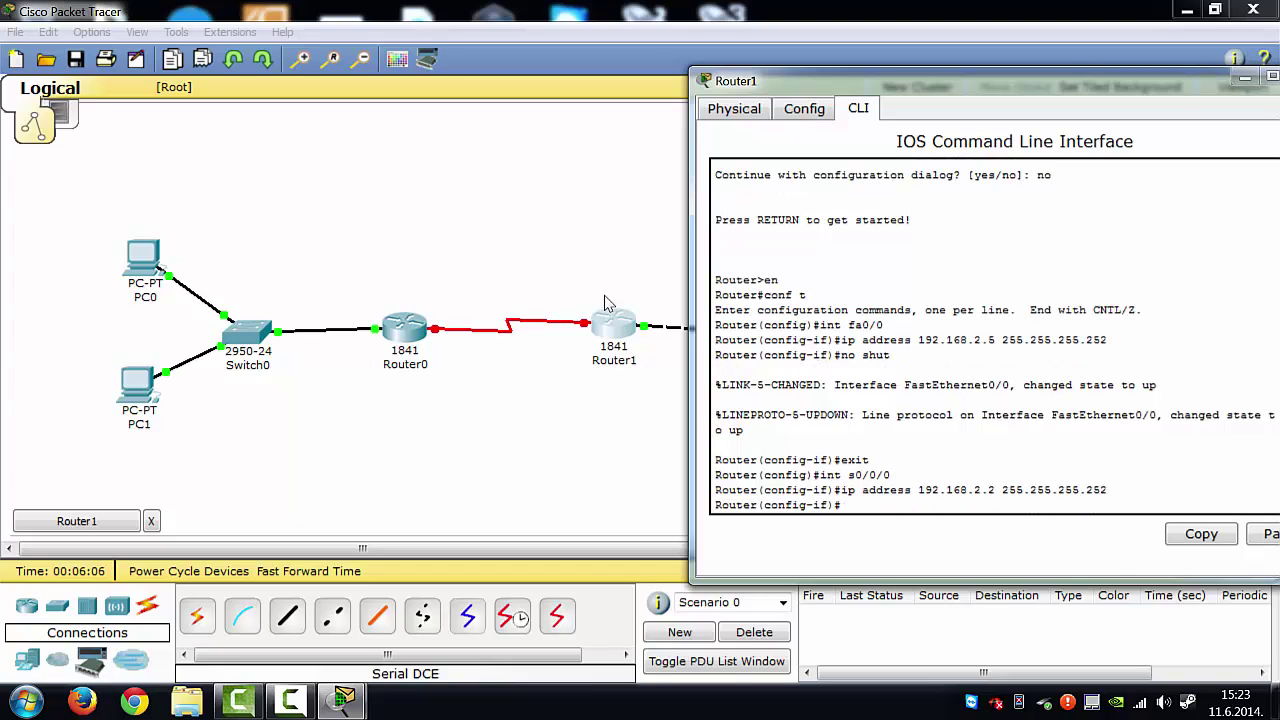
type("no shut")
key("Return")
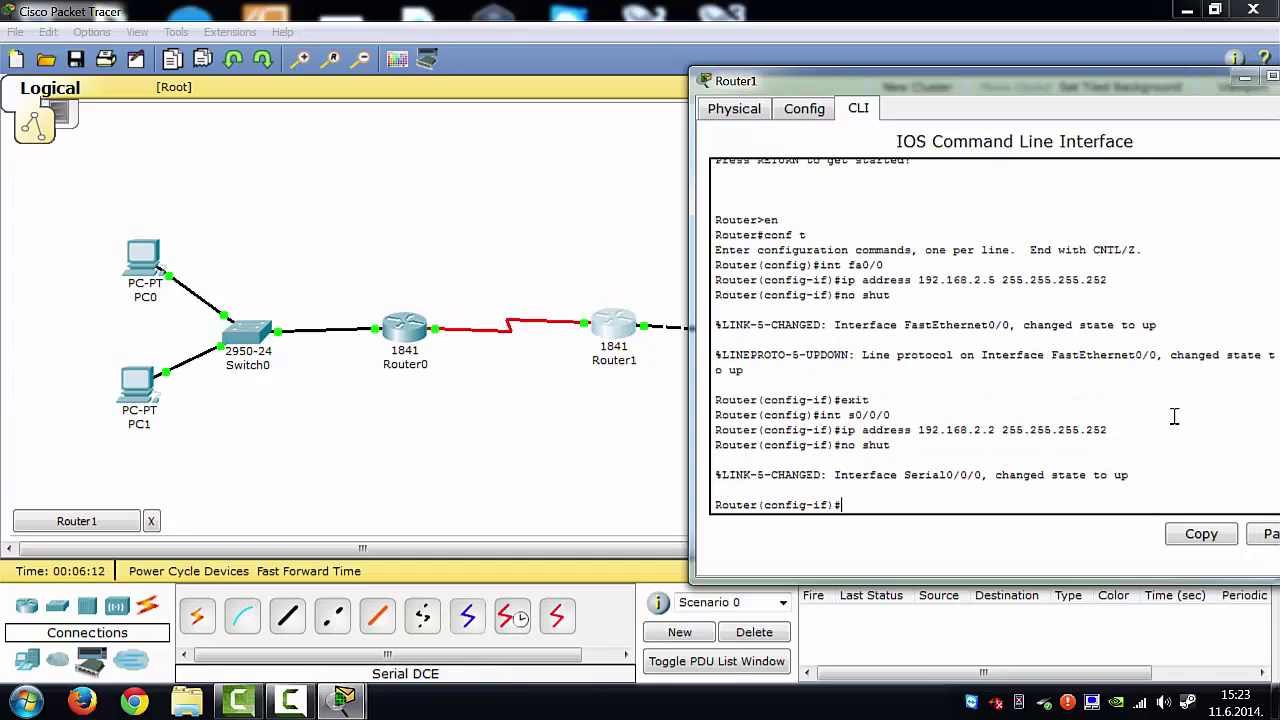
left_click_drag(1145, 84, 1022, 83)
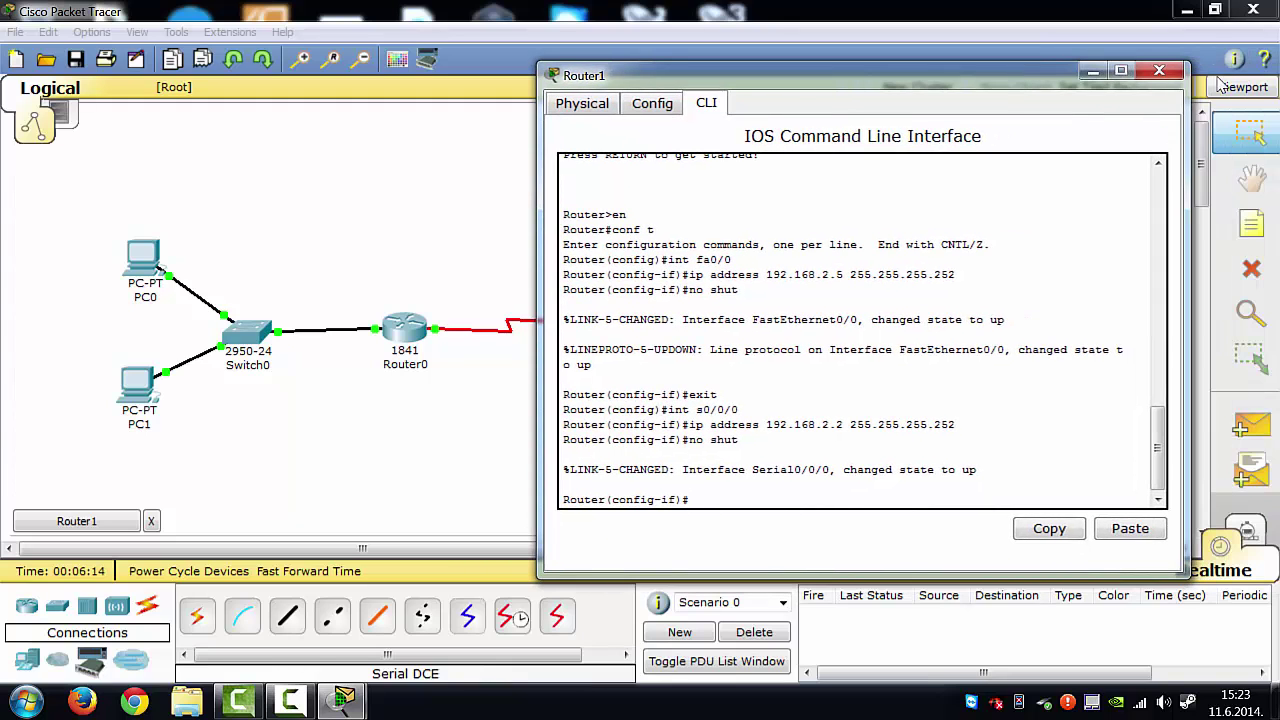
left_click(1158, 76)
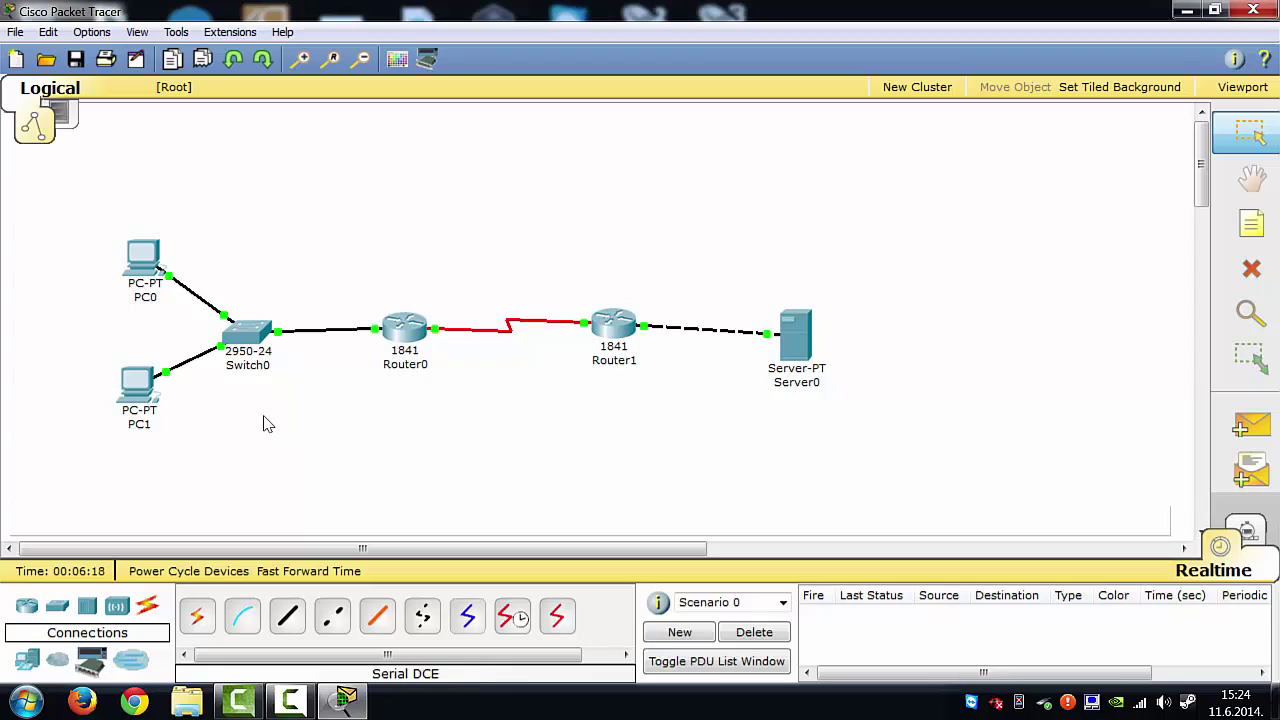
Step: Give PC0 the static IP address 192.168.1.2 with subnet mask 255.255.255.0
left_click_drag(63, 200, 180, 460)
left_click(145, 263)
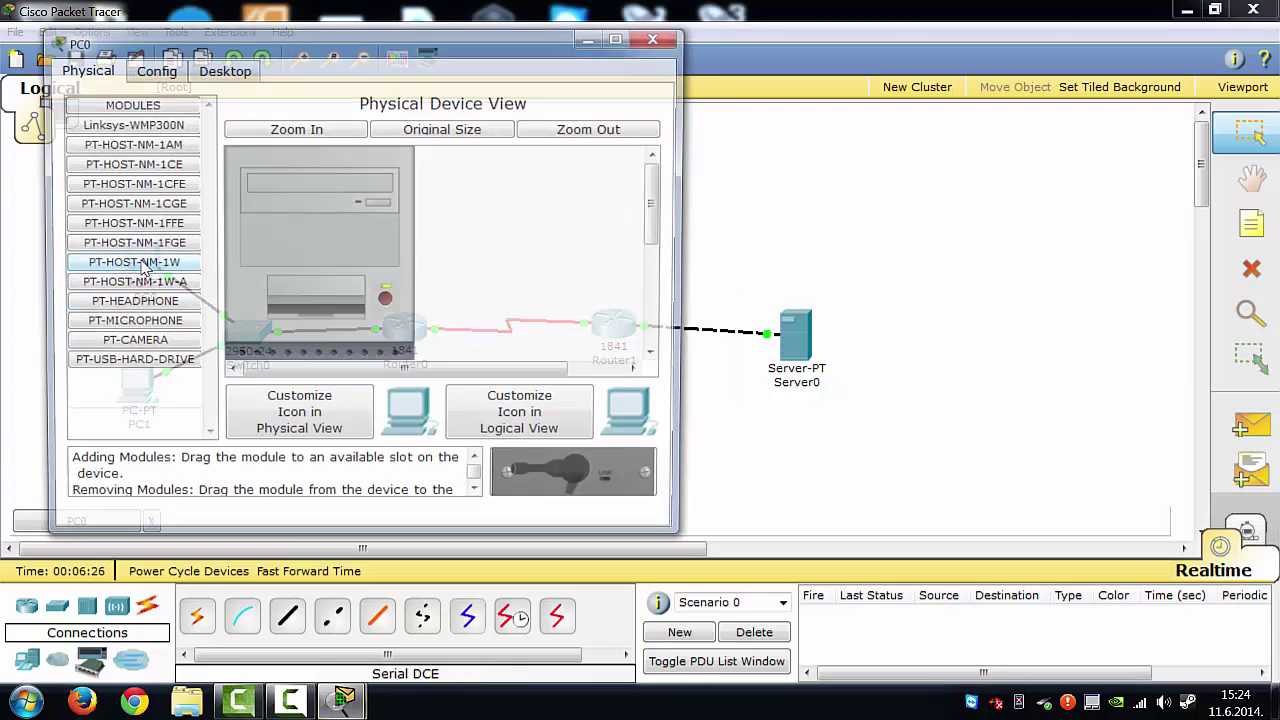
left_click(213, 80)
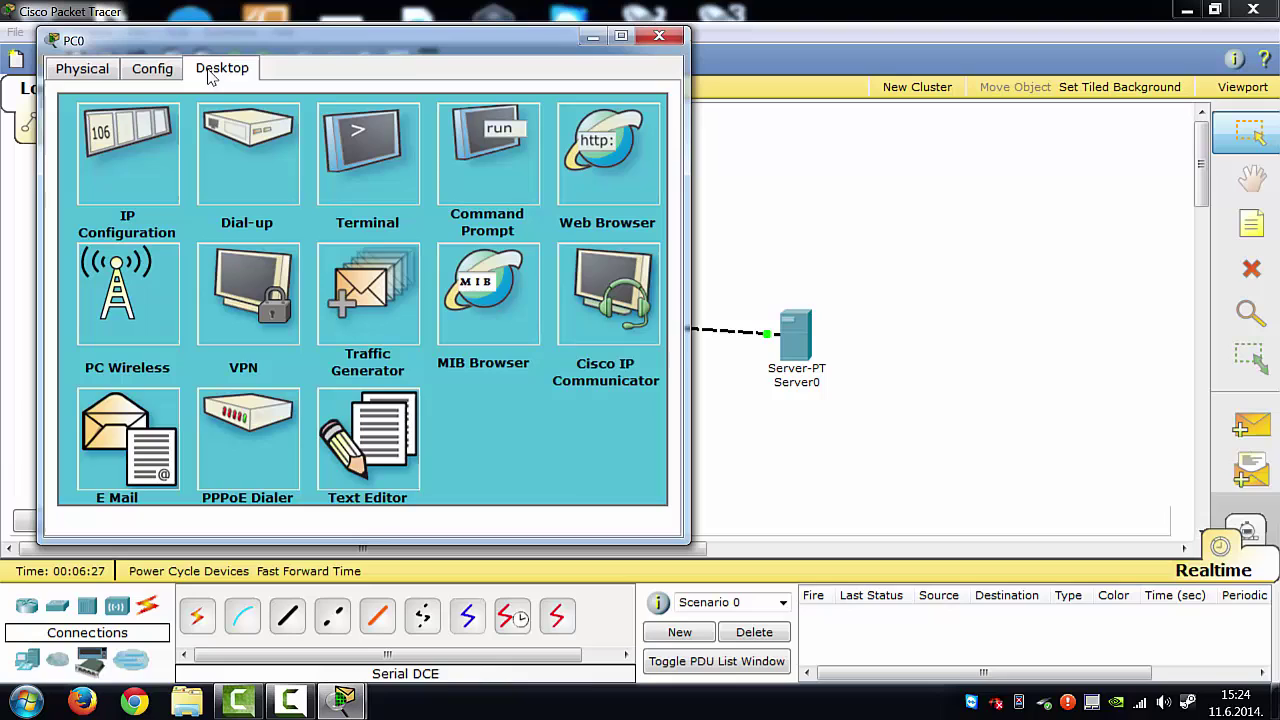
left_click(135, 147)
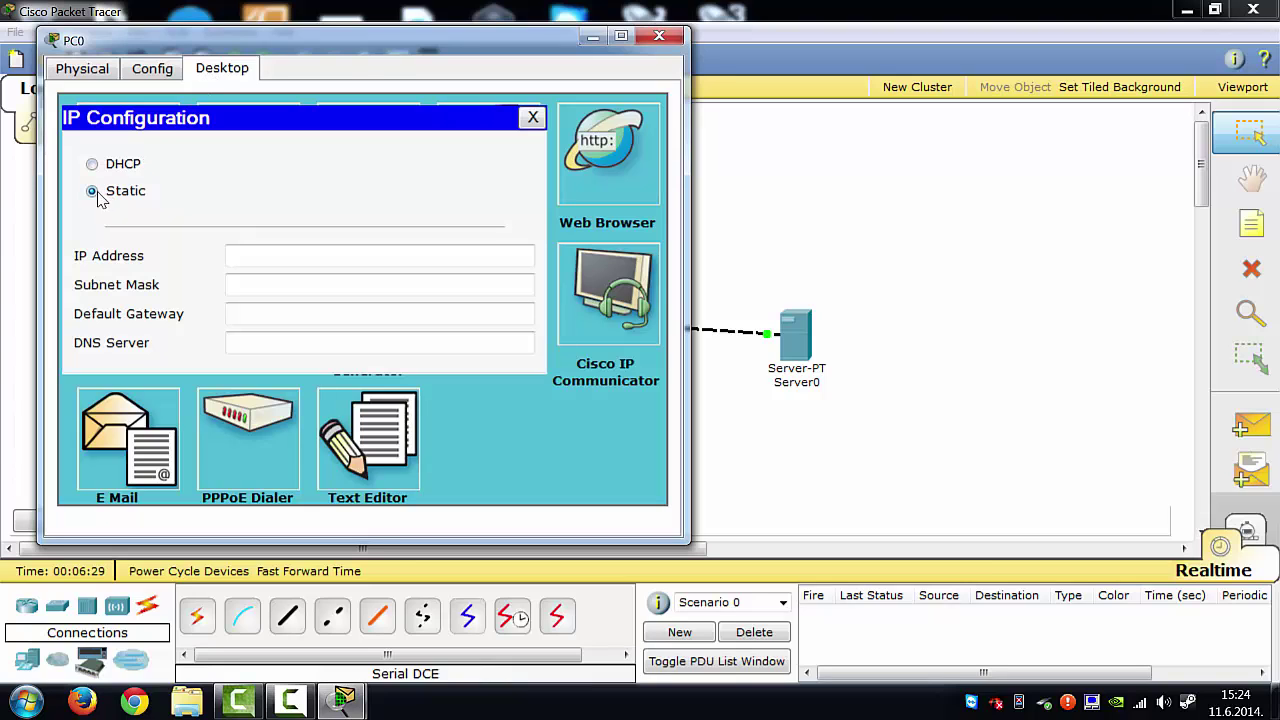
left_click(280, 256)
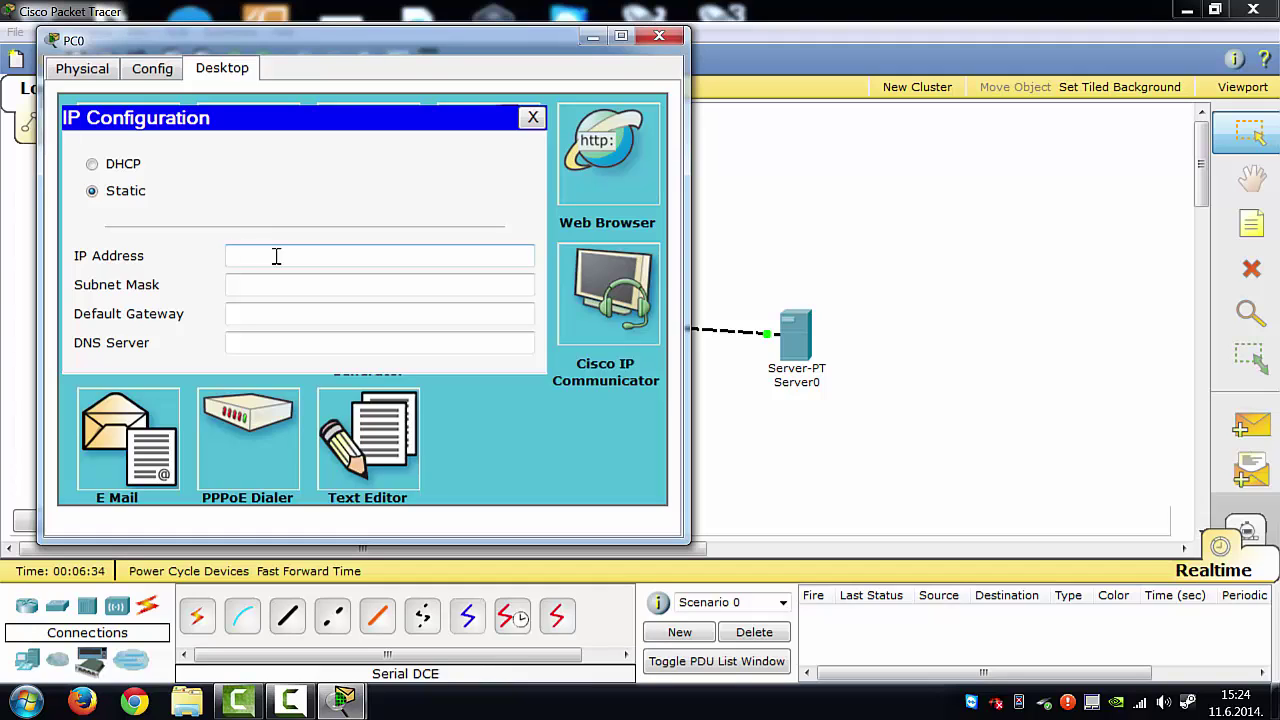
type("192.168.1.2")
key("Tab")
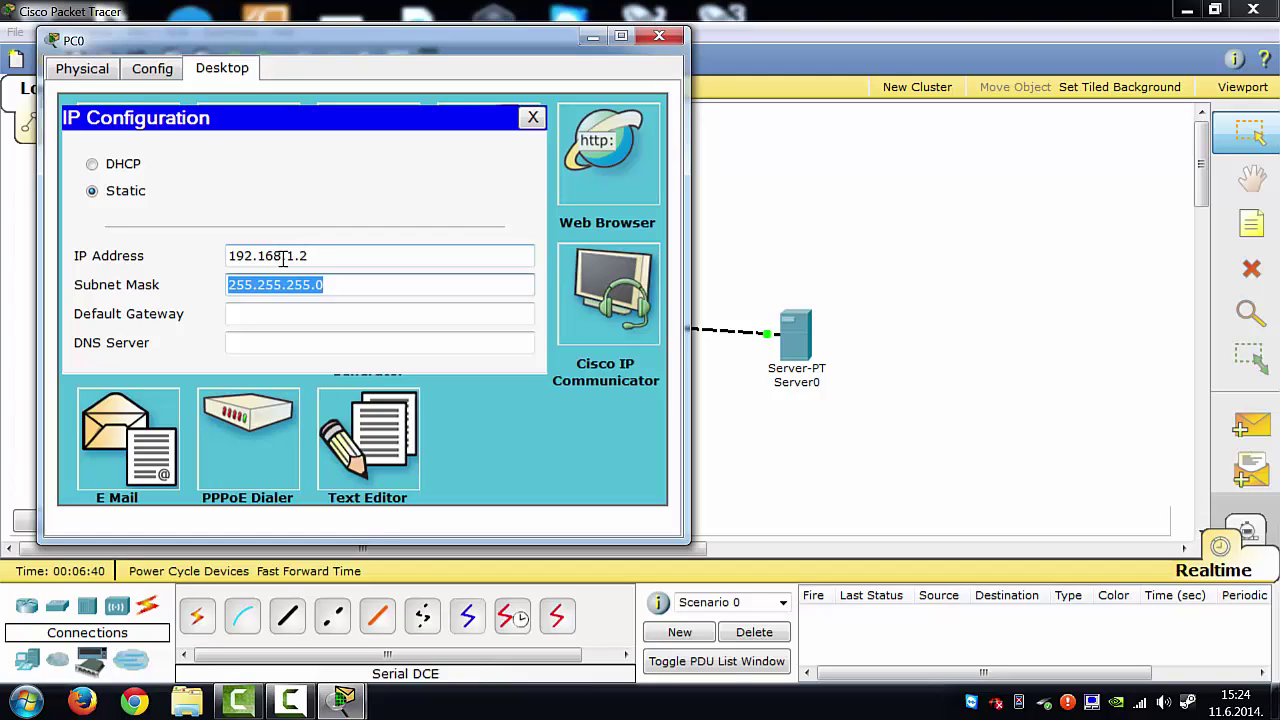
left_click(363, 287)
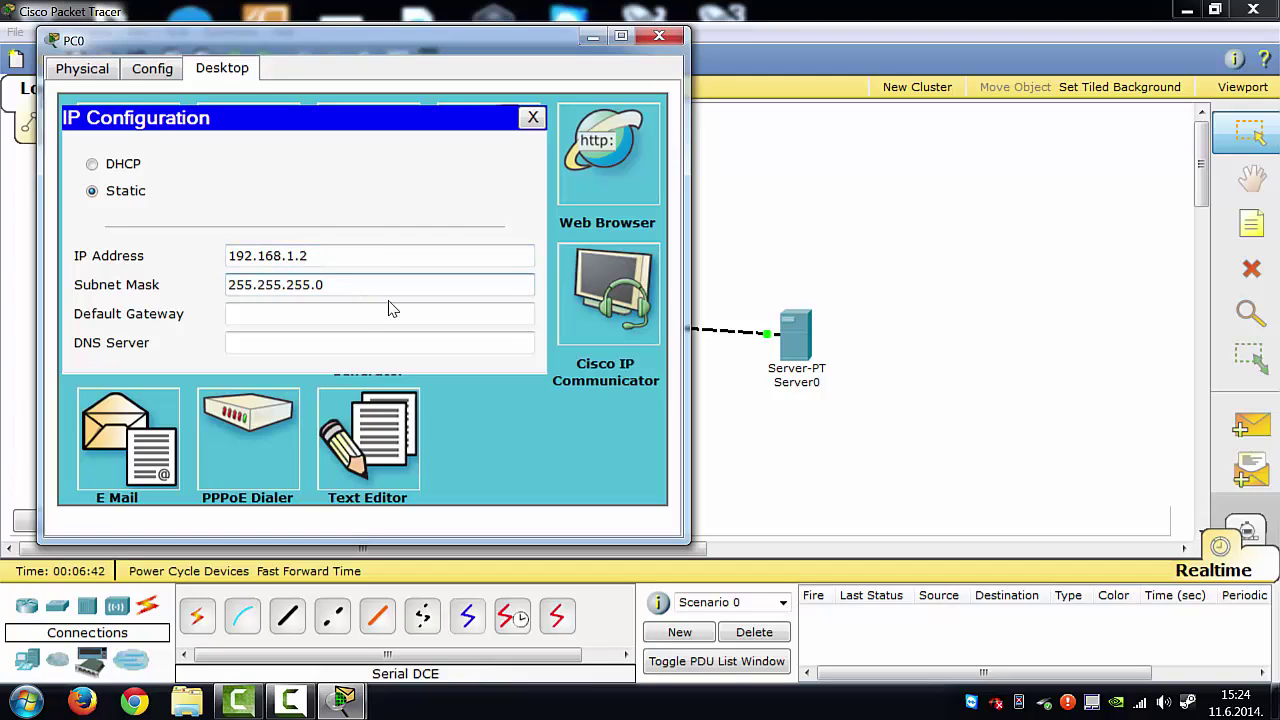
Step: Set PC0's default gateway to 192.168.1.1 and close its configuration window
left_click(391, 310)
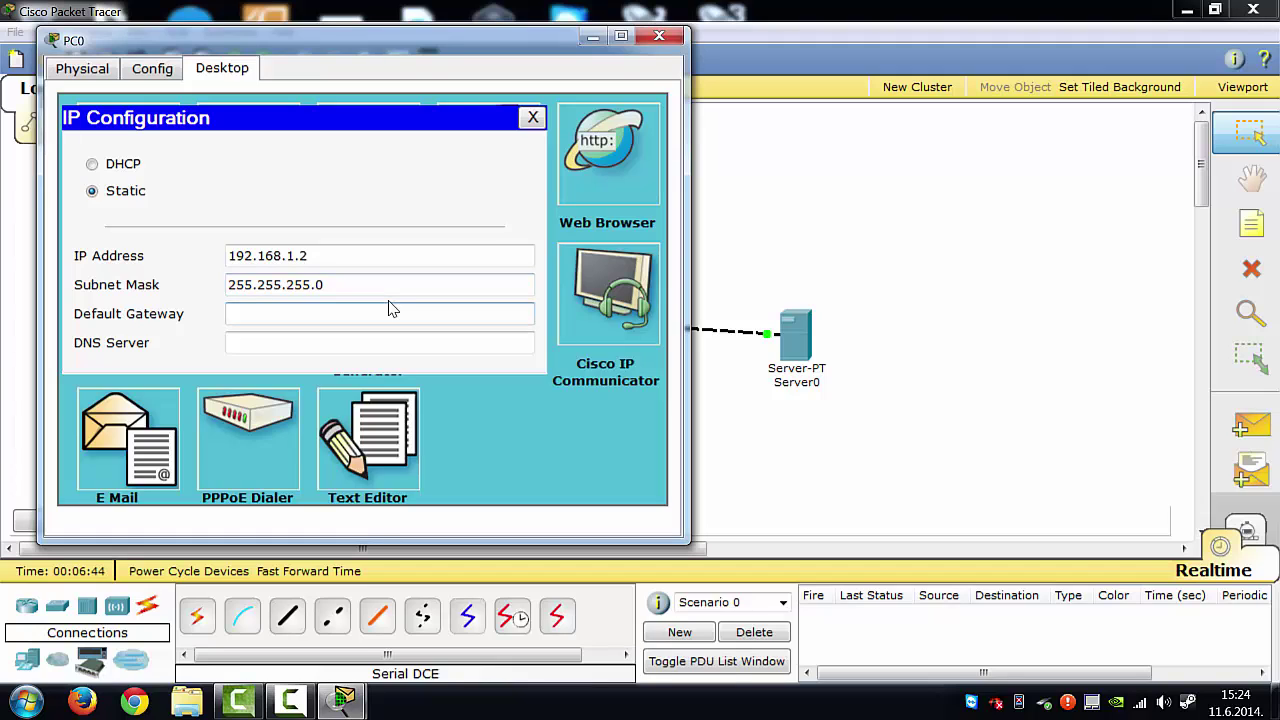
left_click(258, 310)
type("192.168.")
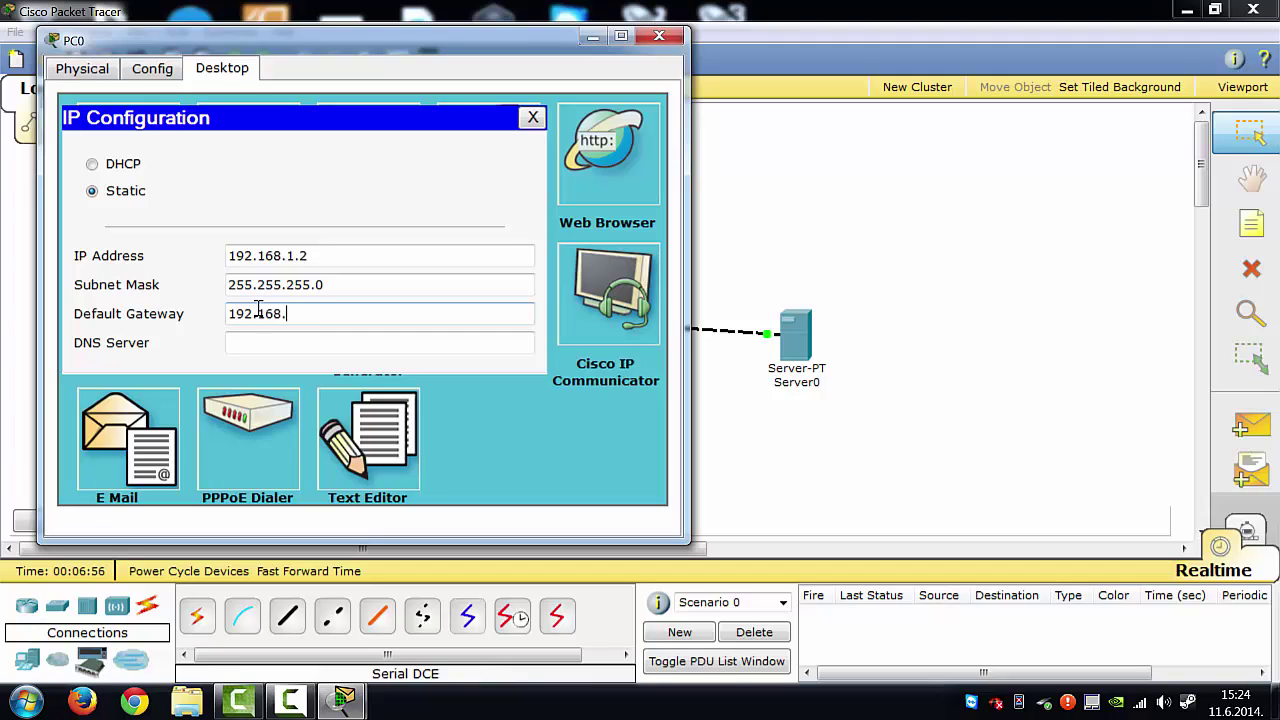
type("1.1")
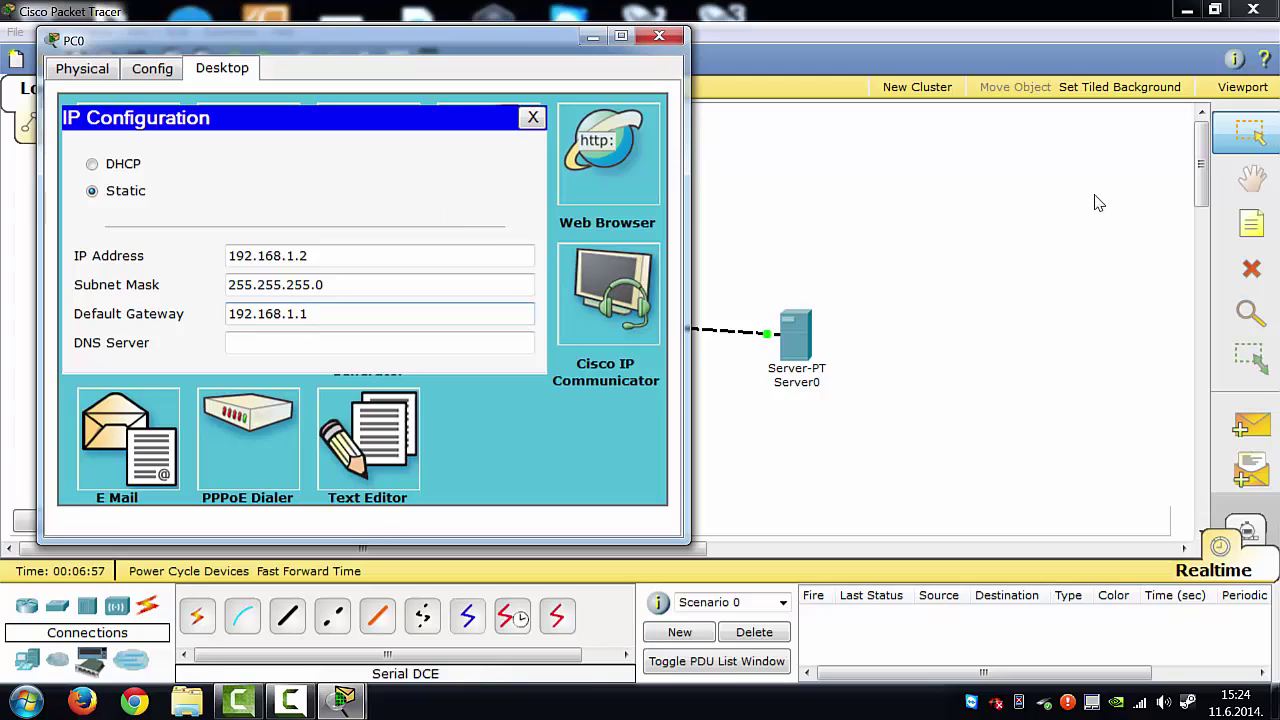
left_click(533, 117)
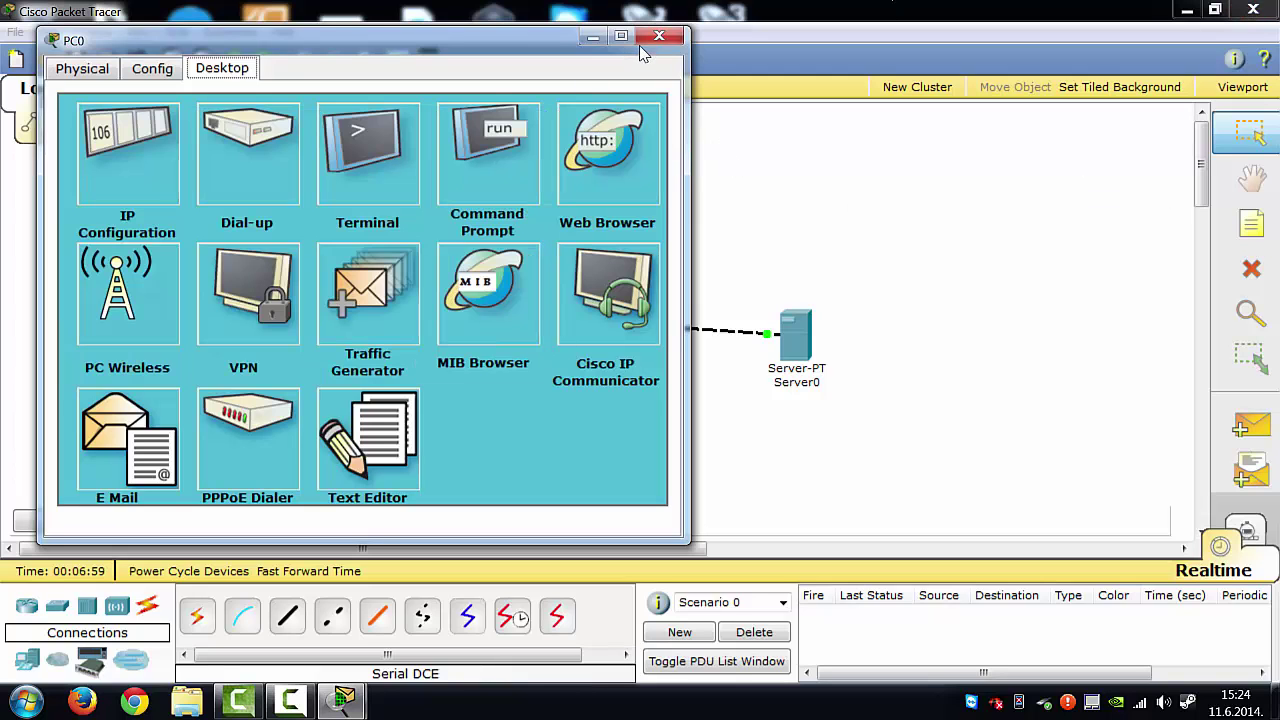
left_click(659, 36)
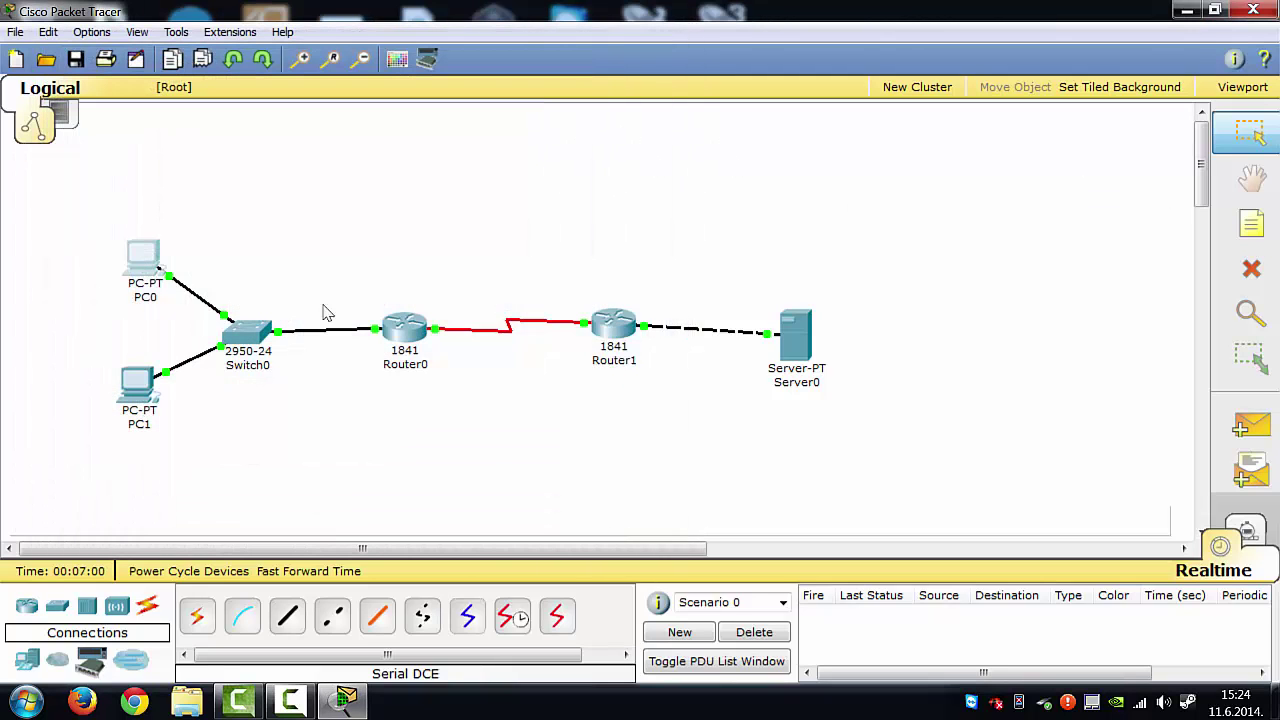
Step: Give PC1 the static IP address 192.168.1.3 with subnet mask 255.255.255.0
left_click(130, 392)
left_click(340, 145)
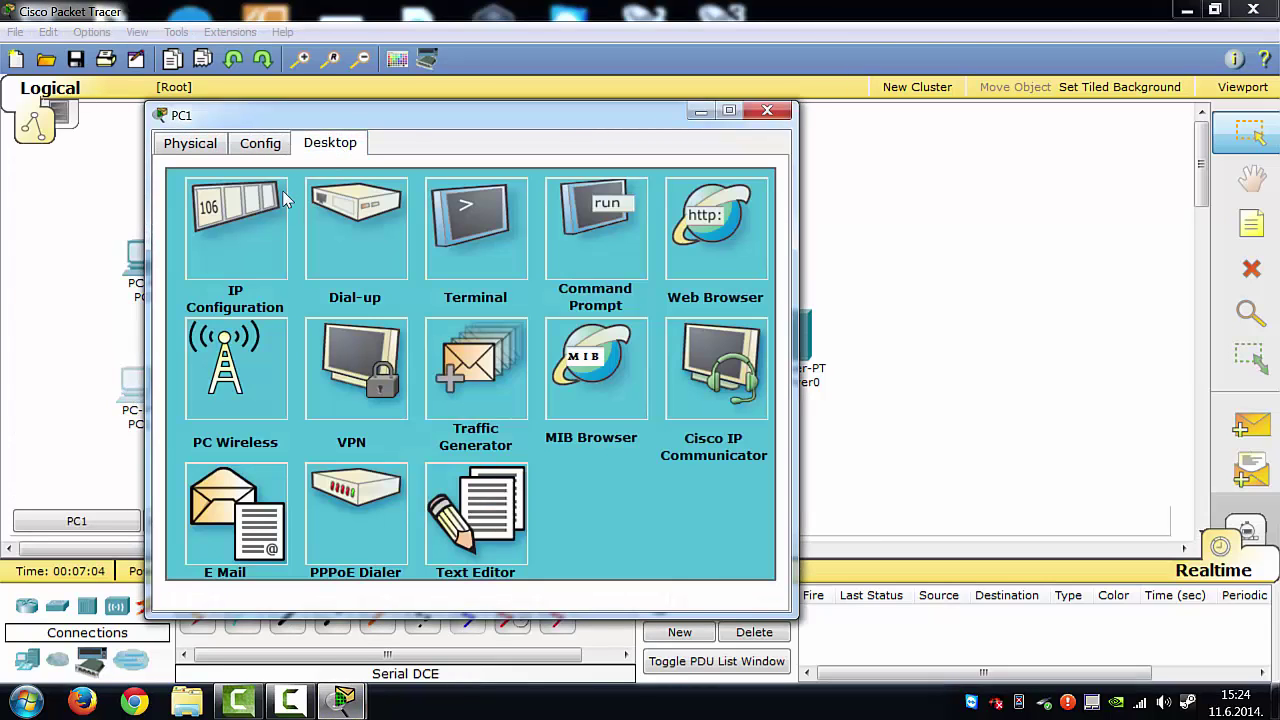
left_click(269, 212)
left_click(345, 329)
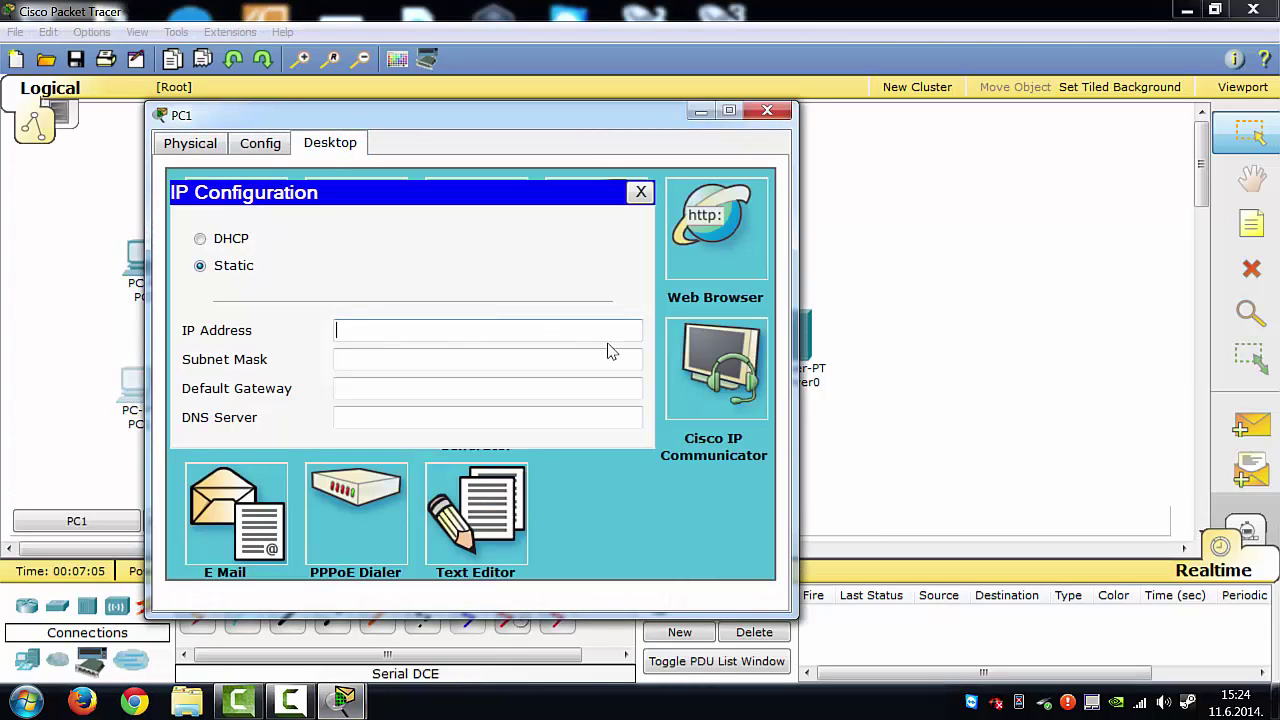
type("192.16")
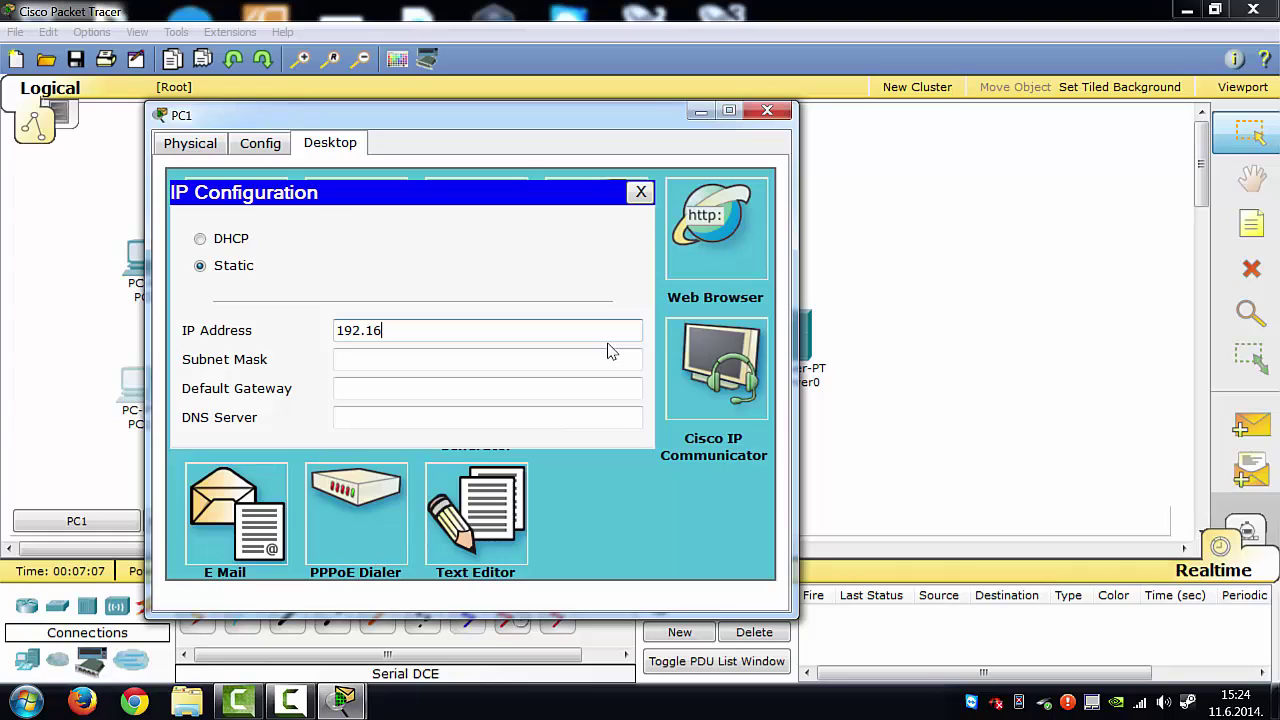
type("8.1.3")
key("Tab")
key("Tab")
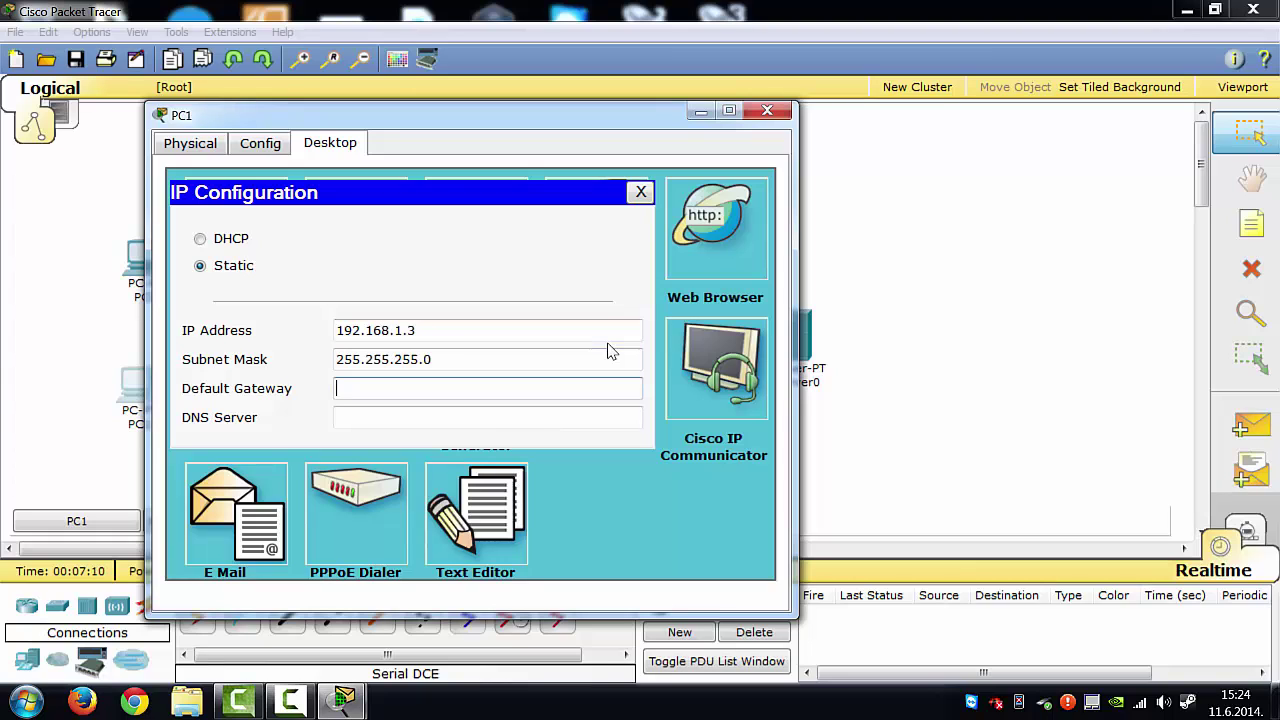
Step: Set PC1's default gateway to 192.168.1.1 and close its configuration window
type("192.168.1.1")
left_click(641, 192)
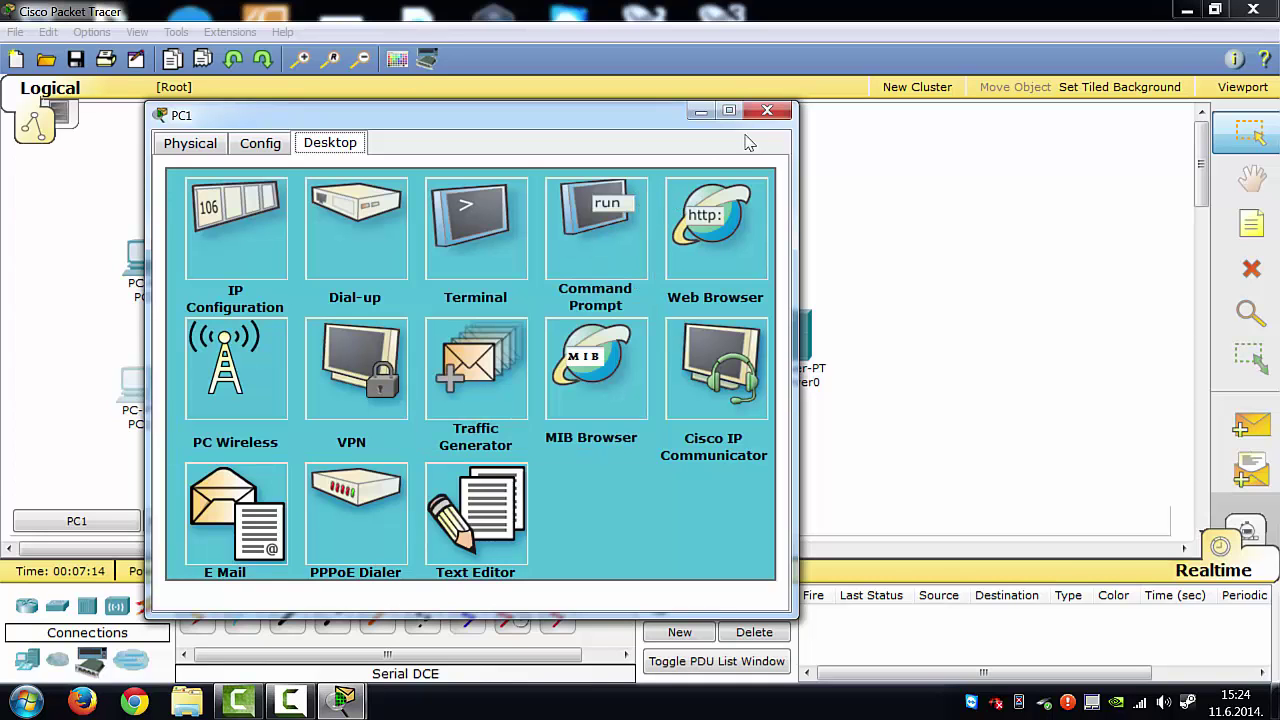
left_click(766, 112)
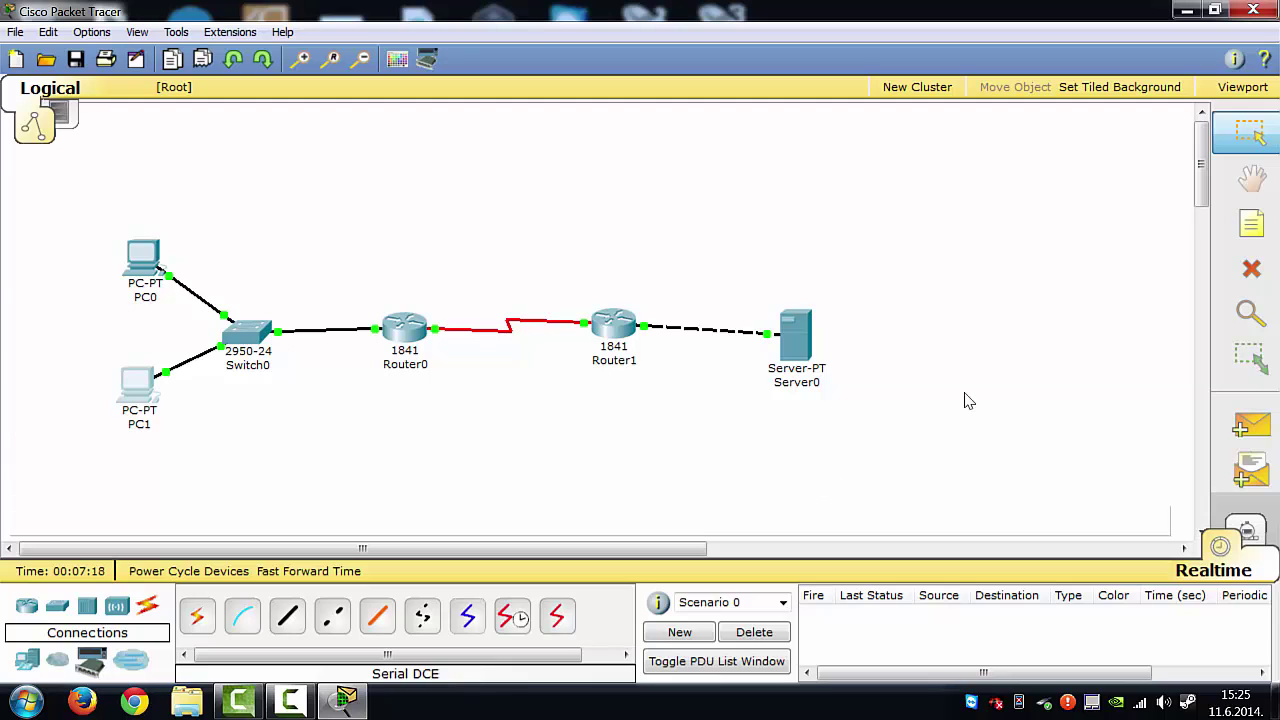
Step: Give Server0 the static IP address 192.168.2.6 with subnet mask 255.255.255.252
left_click(815, 370)
left_click(226, 72)
left_click(126, 147)
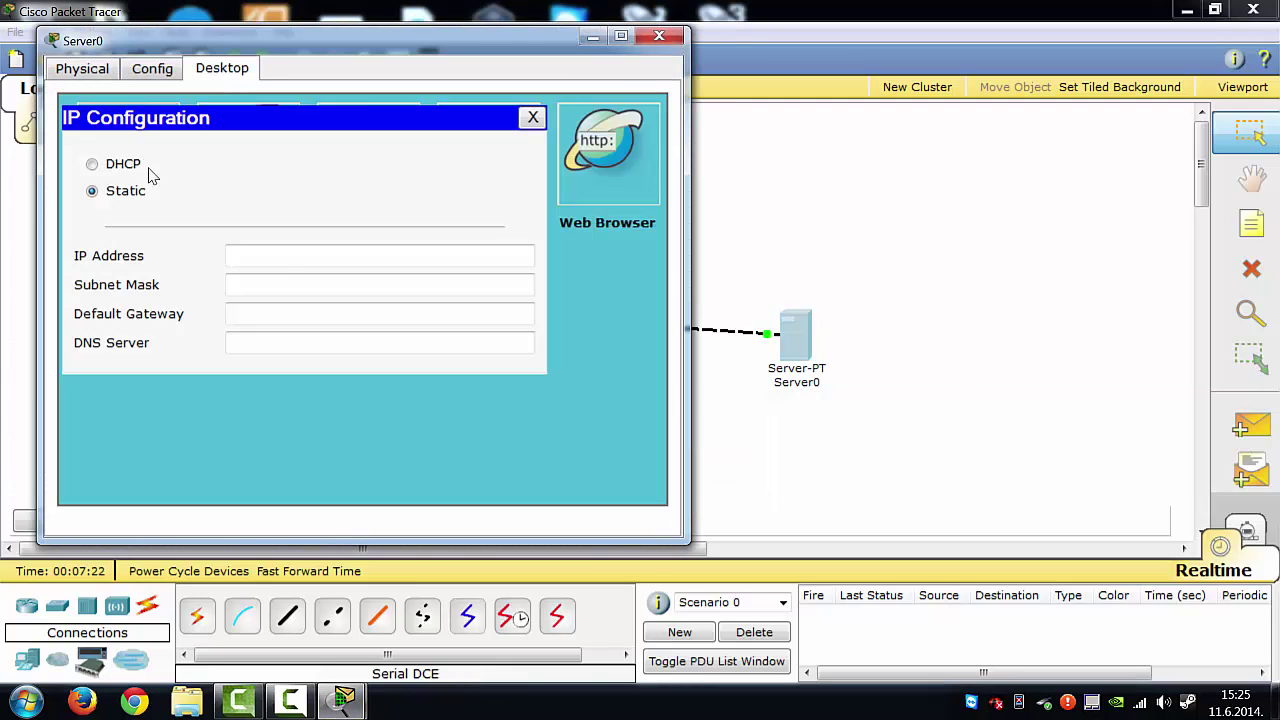
left_click(265, 259)
type("1")
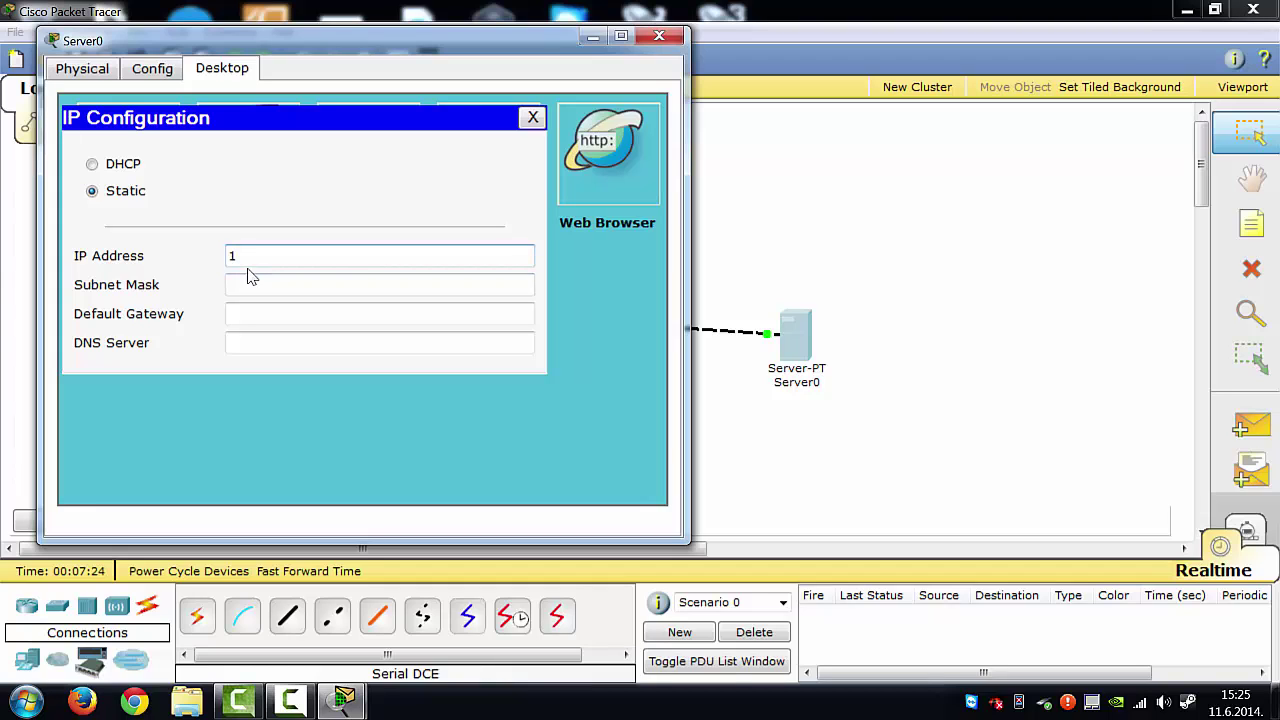
type("92.168.2.6")
key("Tab")
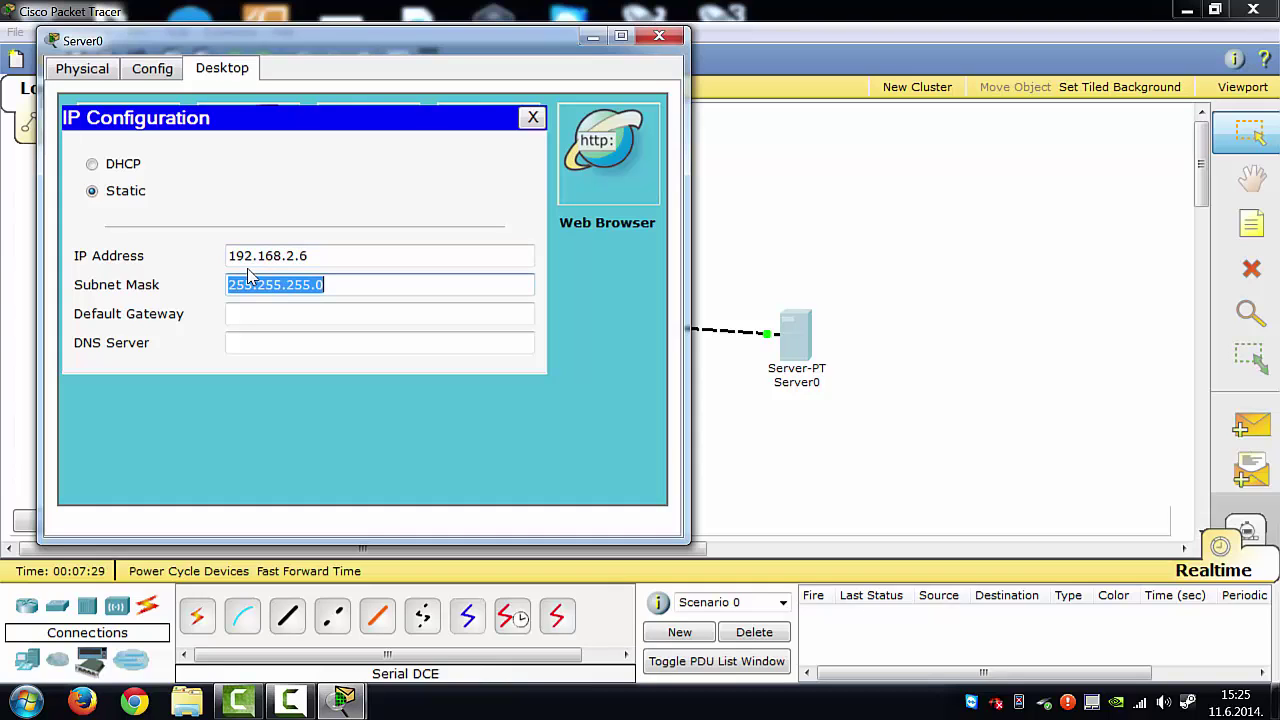
left_click(357, 284)
key("BackSpace")
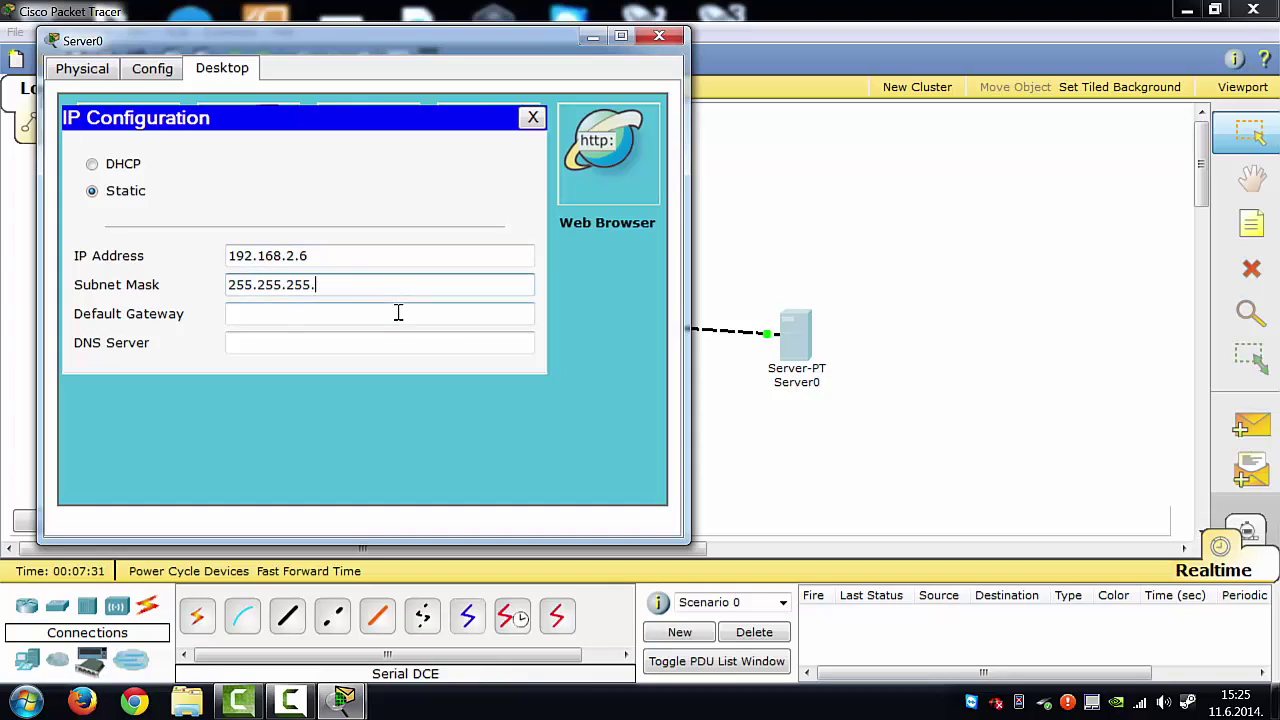
type("252")
Step: Set Server0's default gateway to 192.168.2.5 and close its configuration window
left_click(398, 313)
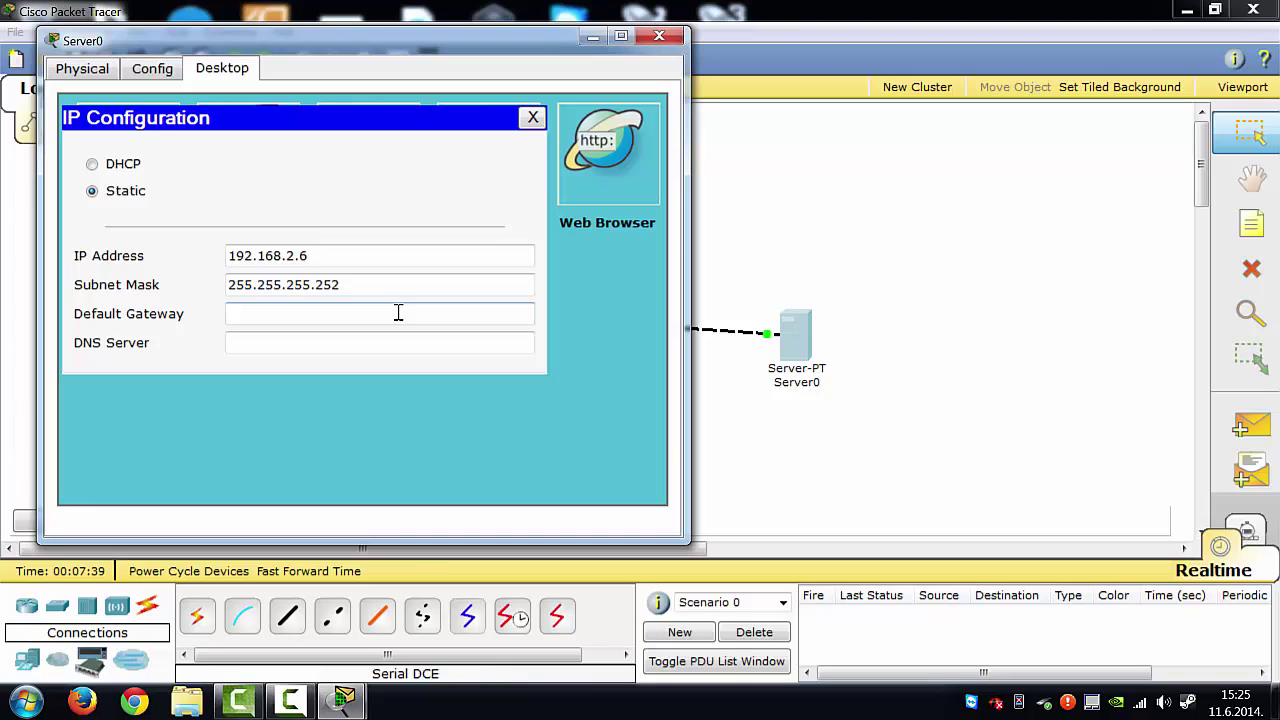
type("192.168.2.5")
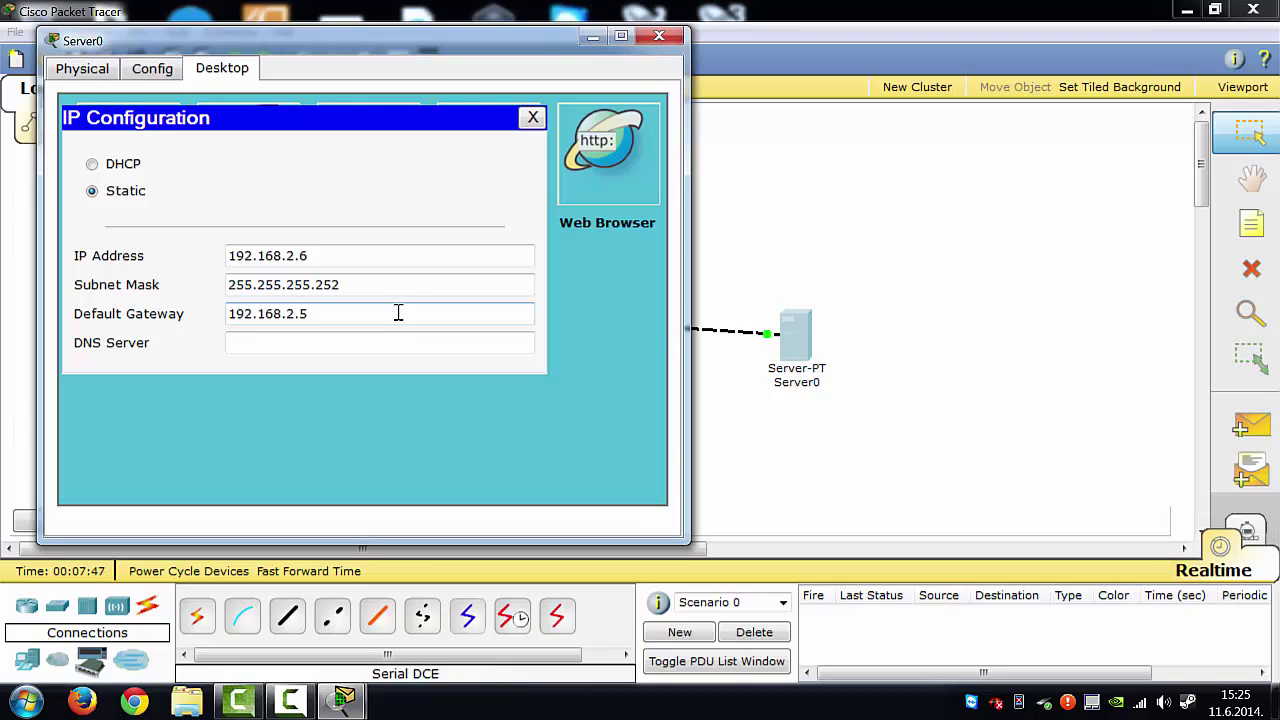
left_click(533, 117)
left_click(660, 37)
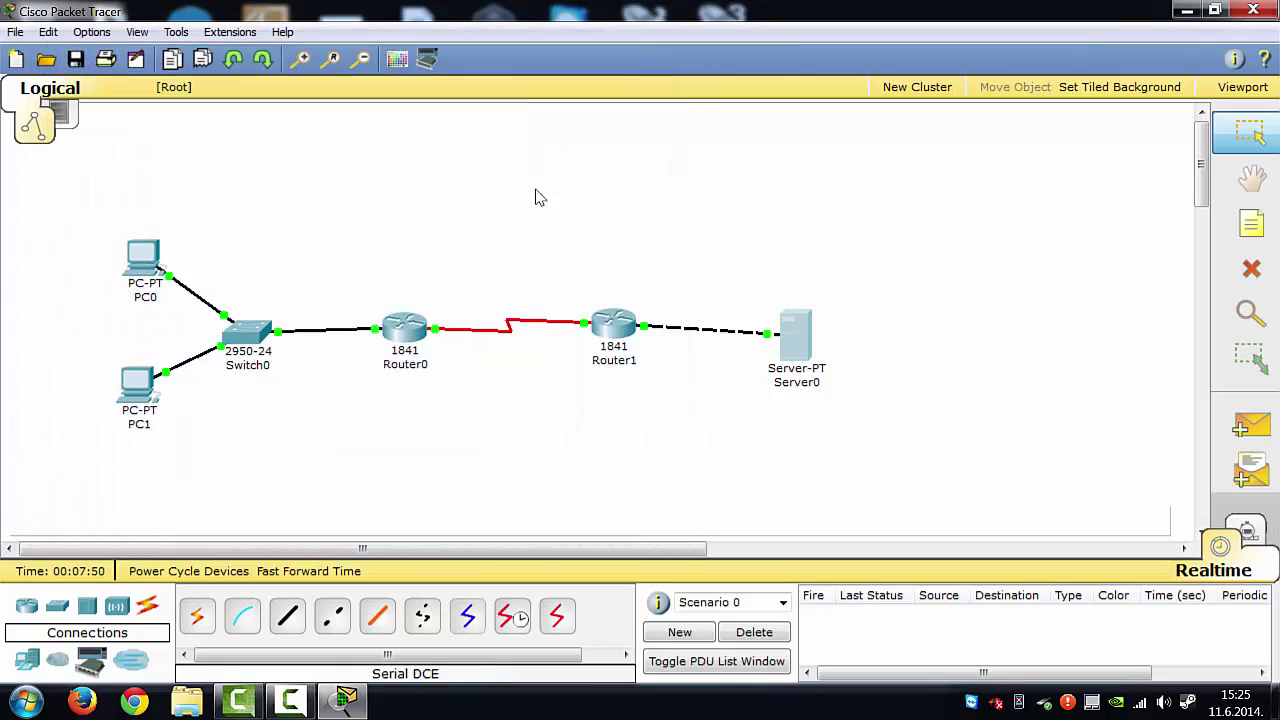
Step: Rename the Server0 label in the workspace as 192.168.2.5
left_click(791, 382)
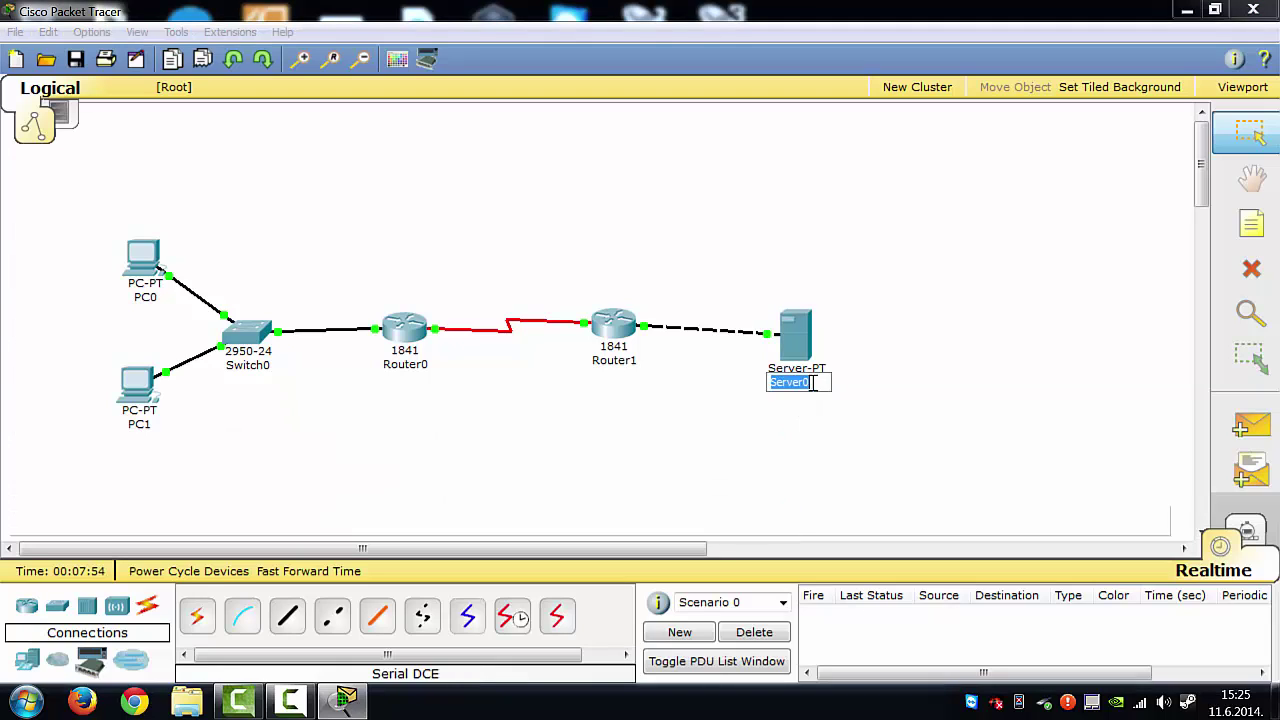
type("192")
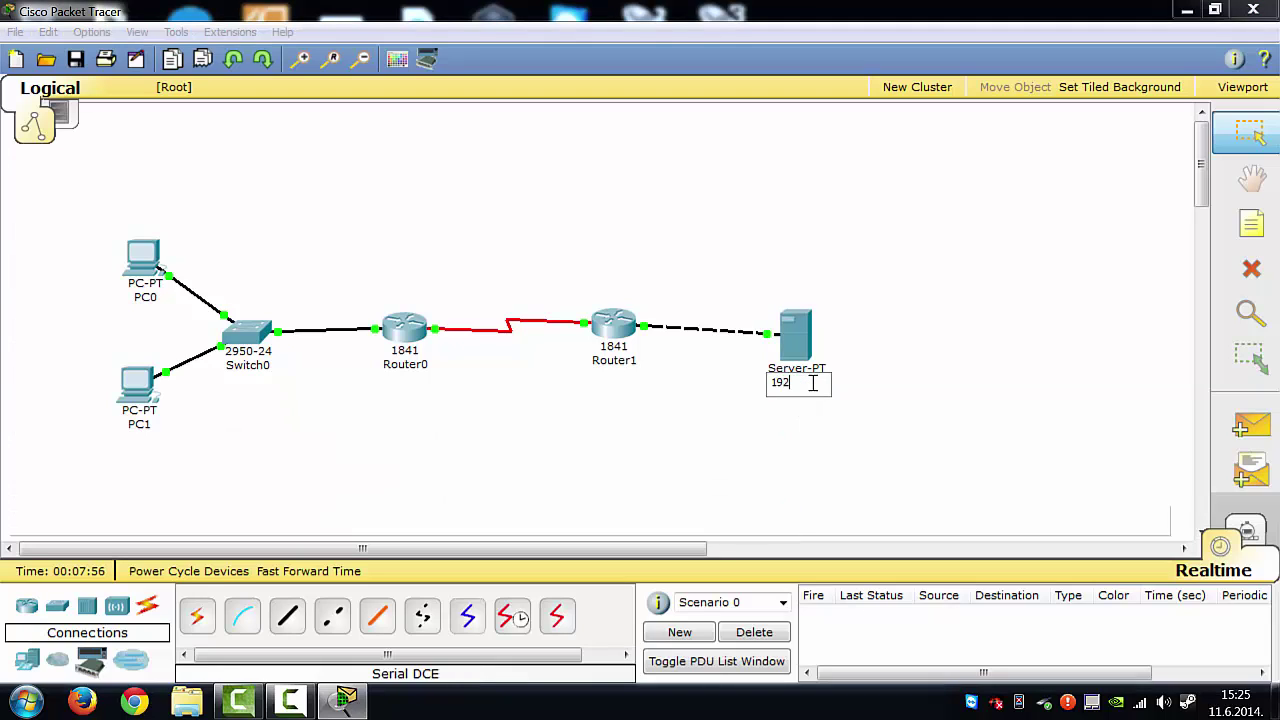
type(".168.2.5")
key("Return")
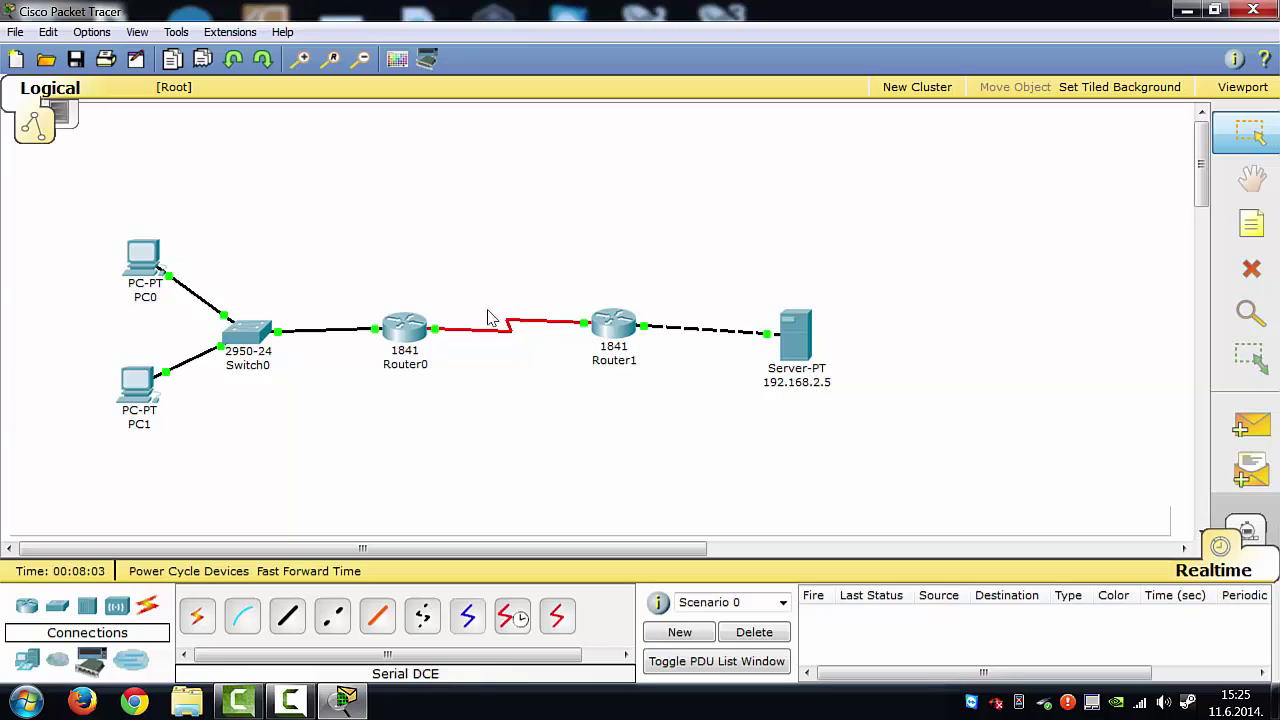
Step: Ping 192.168.2.5 from PC0's command prompt and close PC0's window
left_click(140, 262)
left_click_drag(527, 115, 377, 140)
left_click(449, 250)
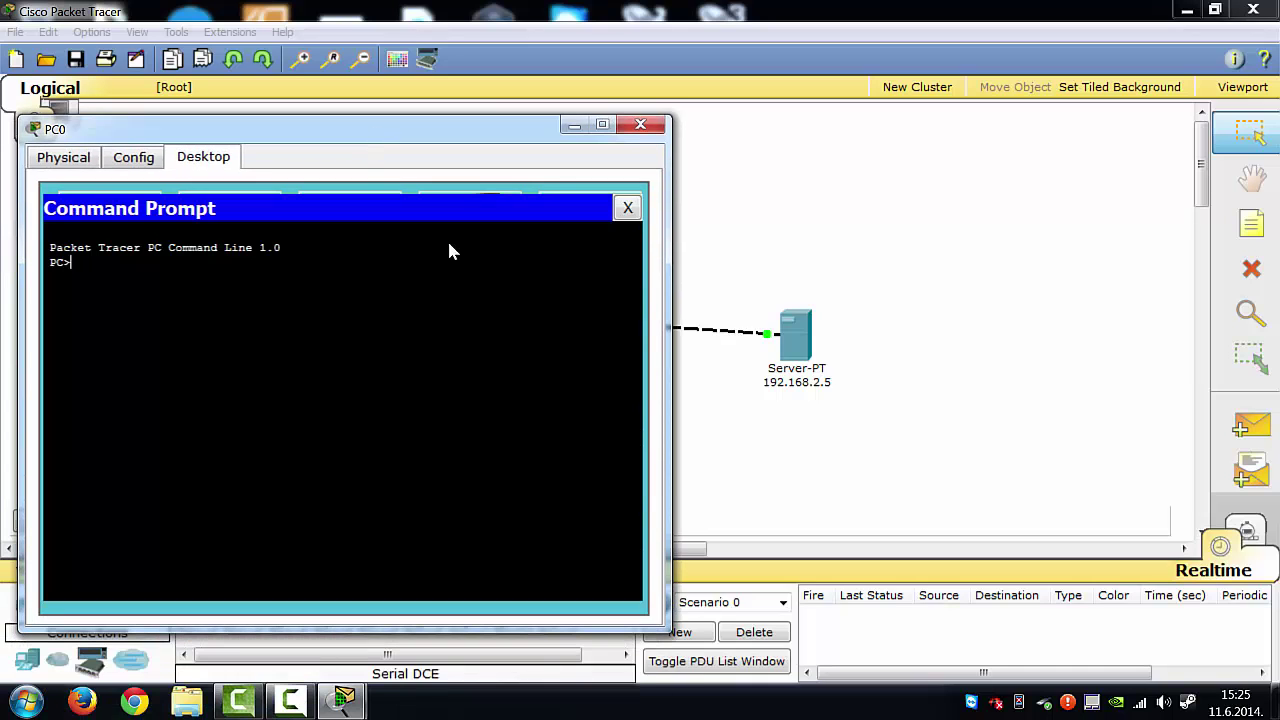
type("ping 192.168.2.5")
key("Return")
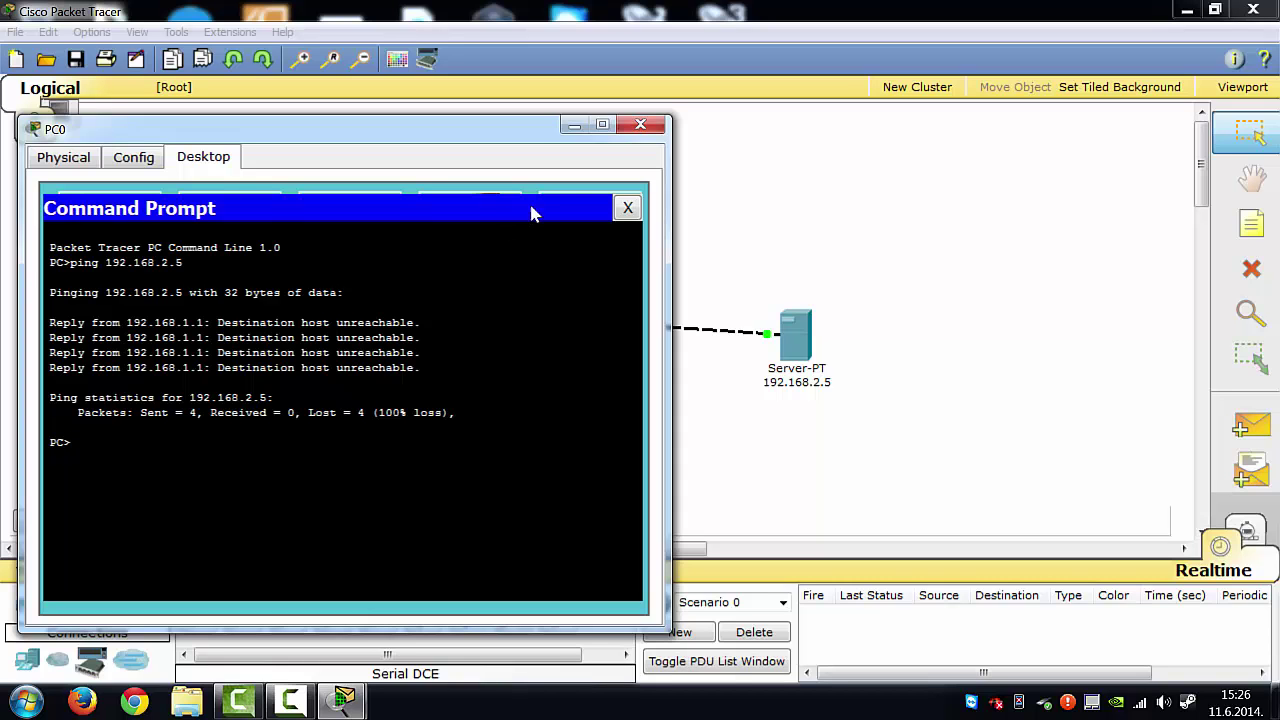
left_click(627, 208)
left_click(641, 125)
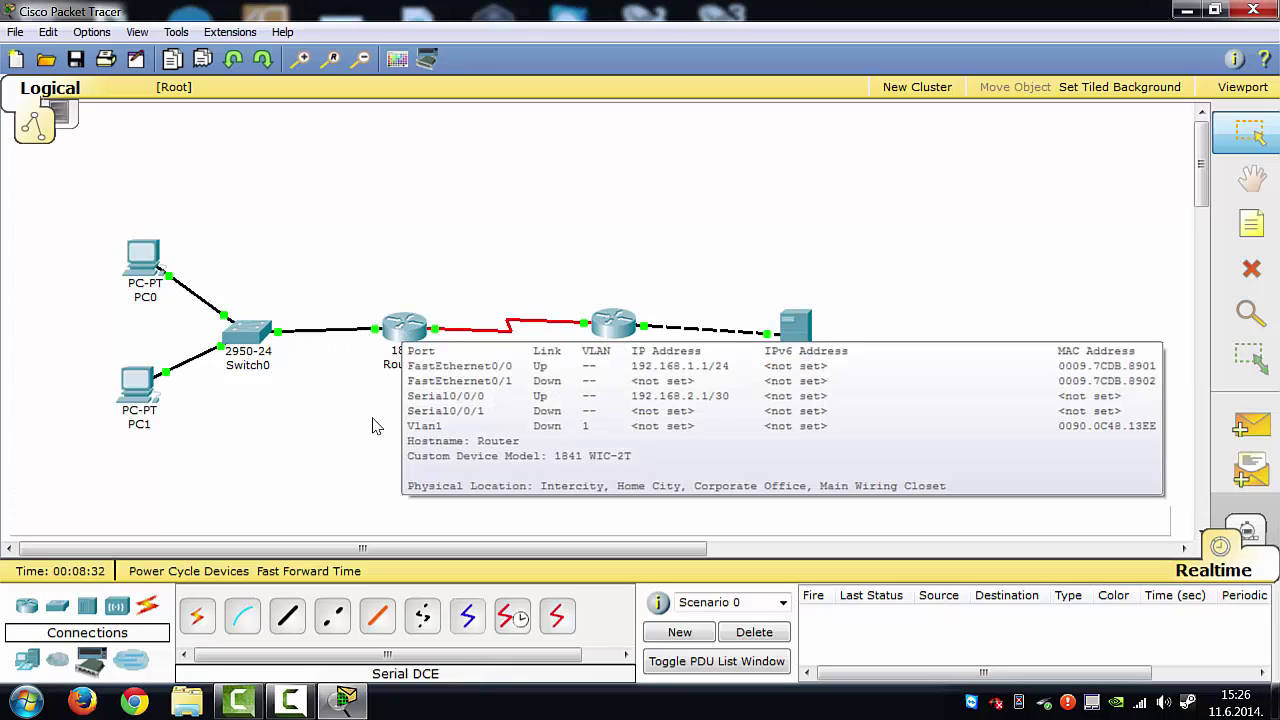
Step: Add a static route on Router0 to network 192.168.2.4 with mask 255.255.255.252 via s0/0/0, and close its window
left_click(397, 372)
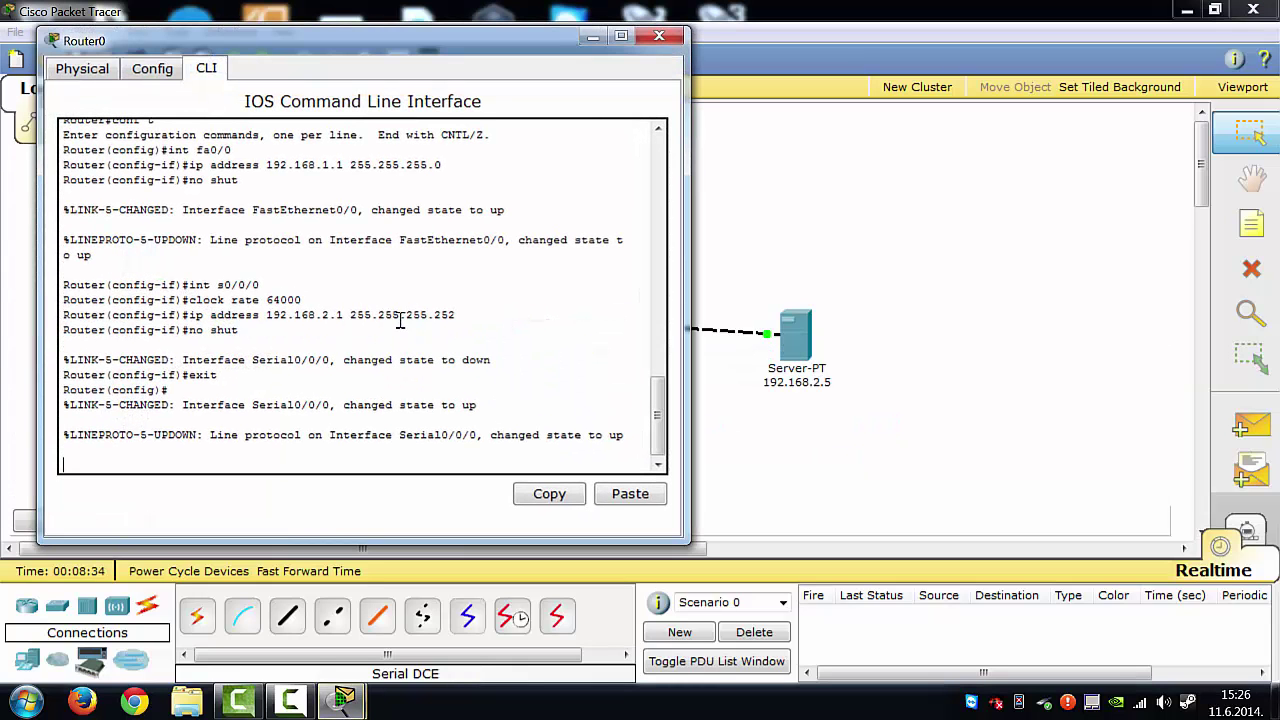
key("Return")
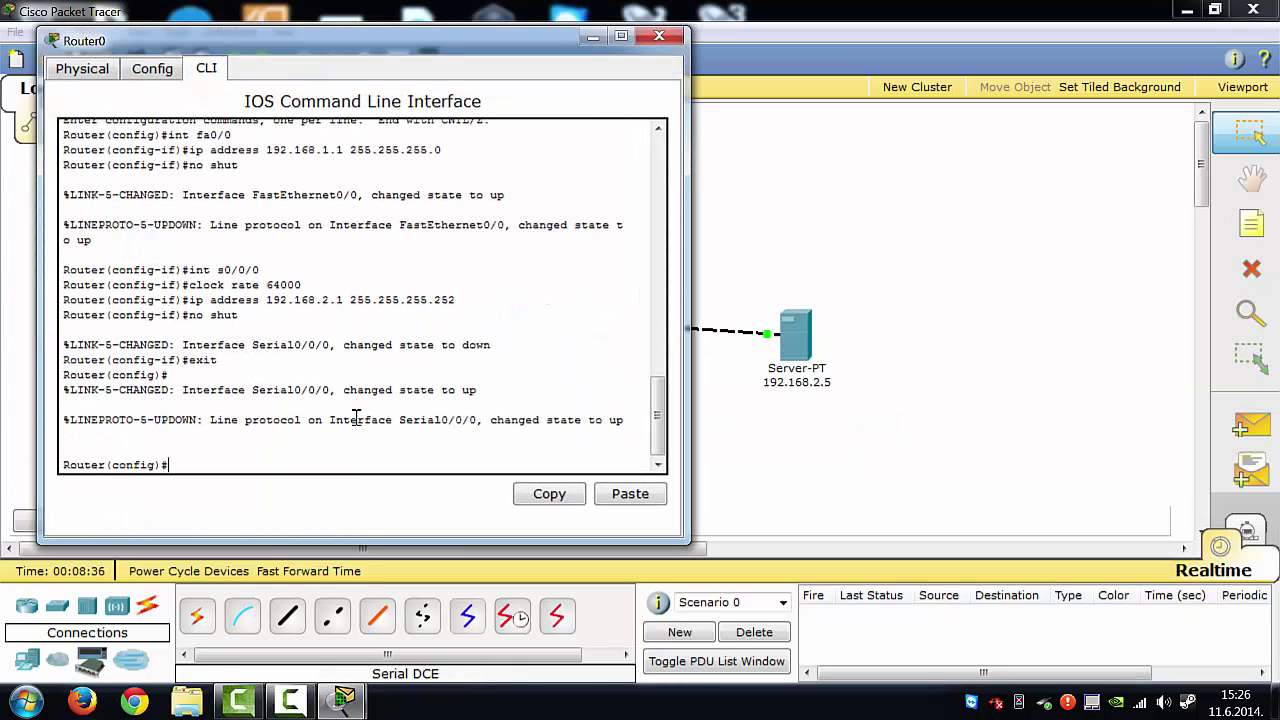
type("ip route 192.168.2.4 2")
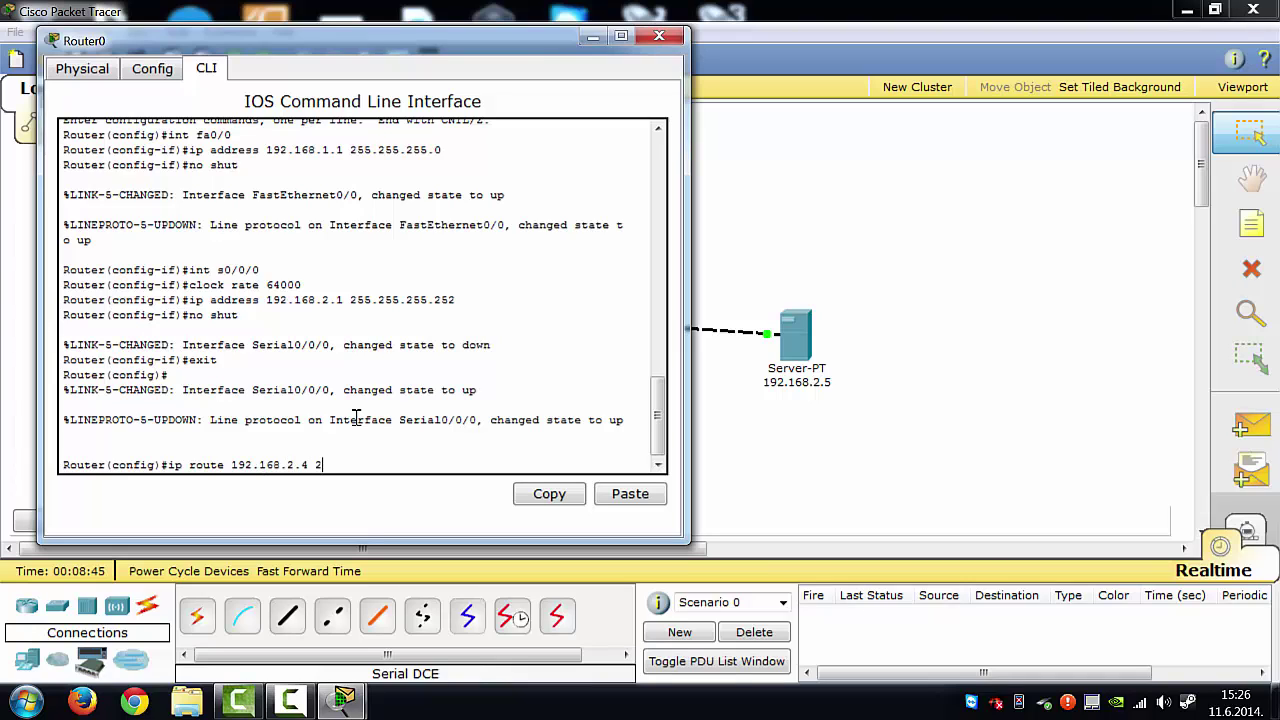
type("55.255.255.252 s0")
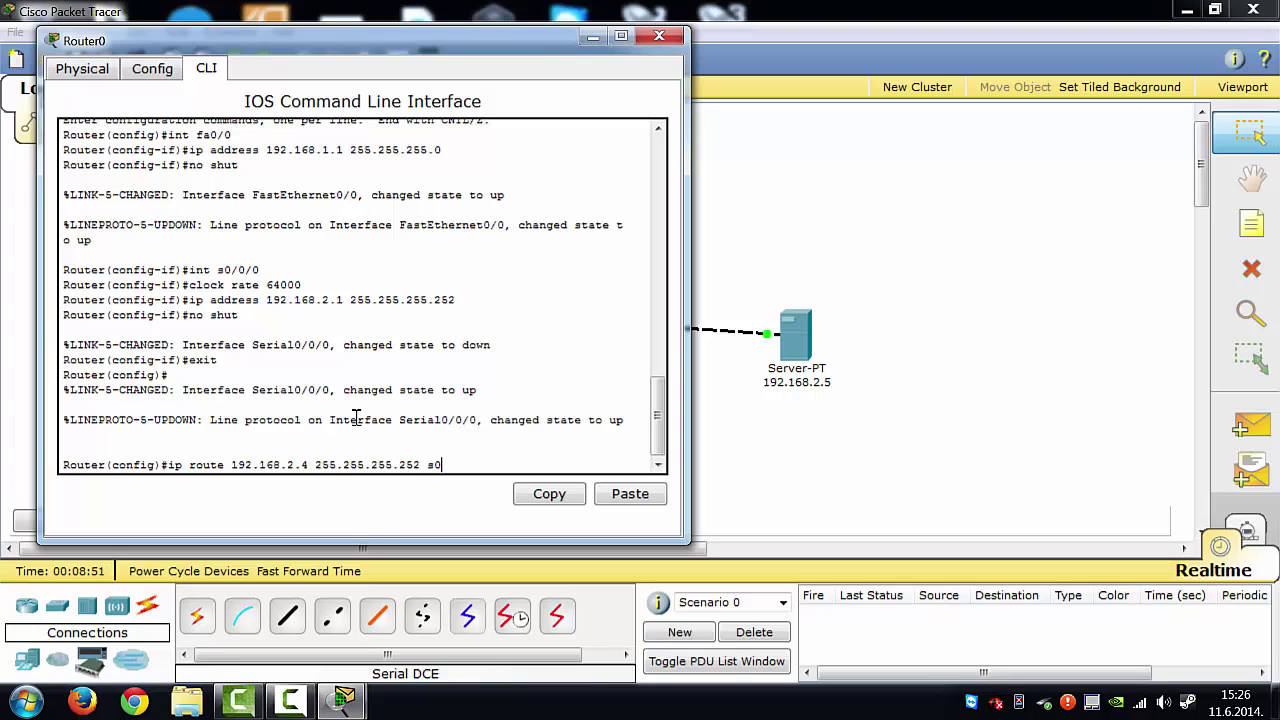
type("/0/0")
key("Return")
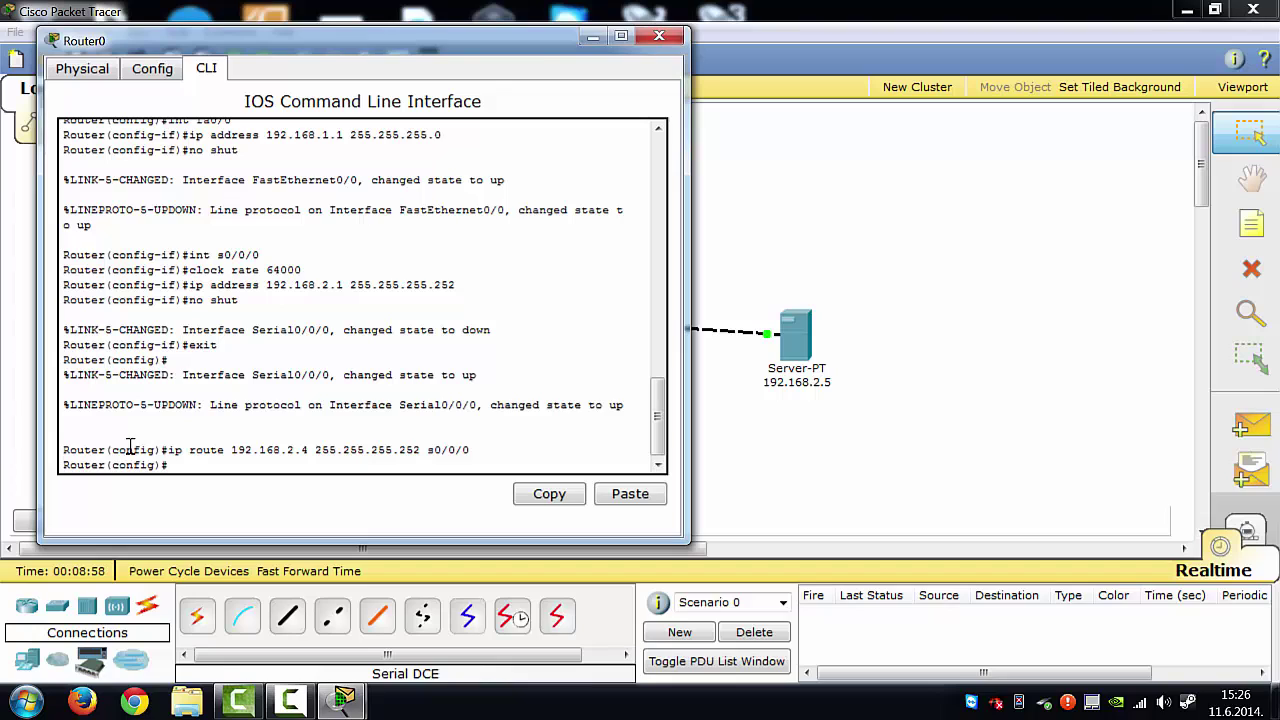
left_click_drag(111, 448, 148, 448)
left_click(659, 36)
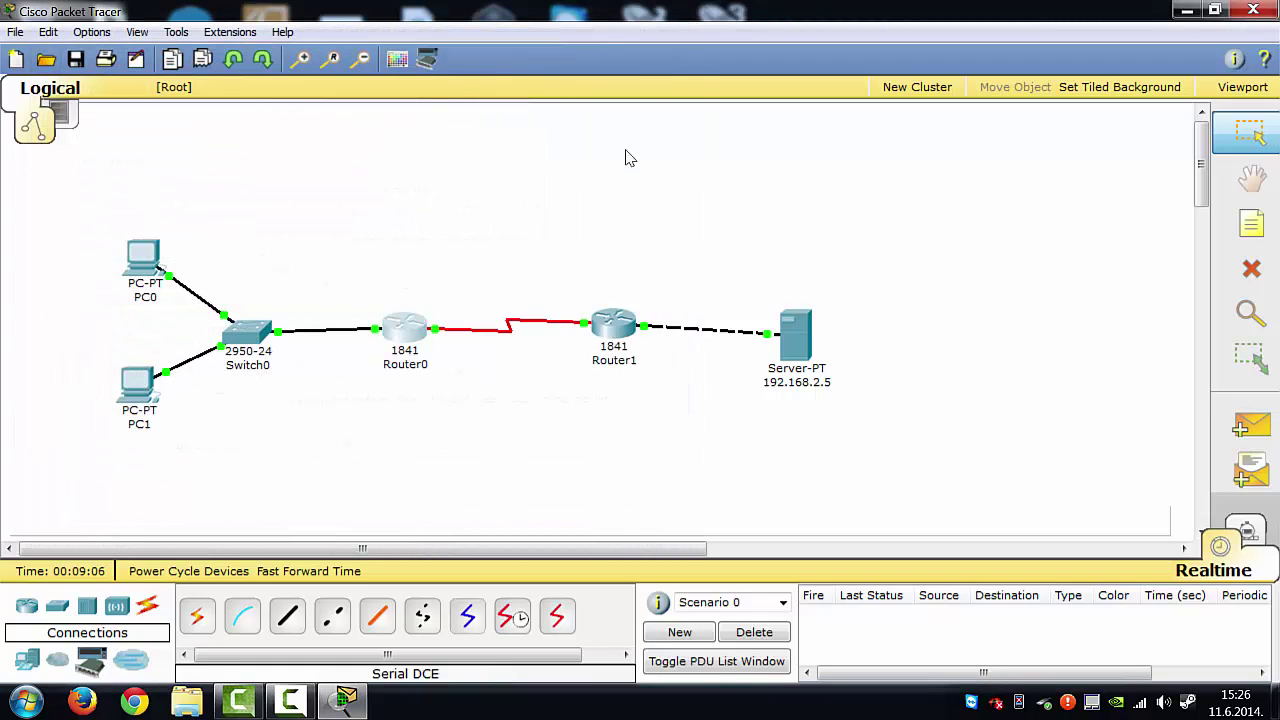
Step: Add a static route on Router1 to network 192.168.1.0 with mask 255.255.255.0 via s0/0/0, and close its window
left_click(620, 332)
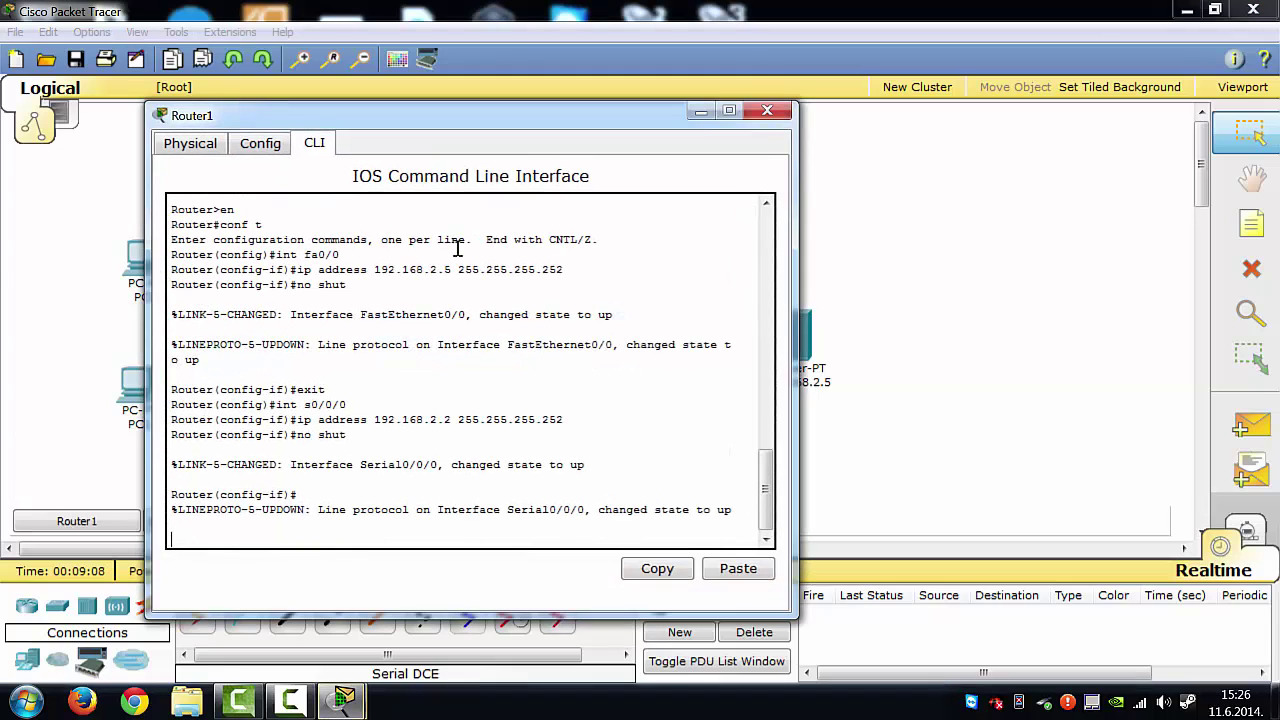
key("Return")
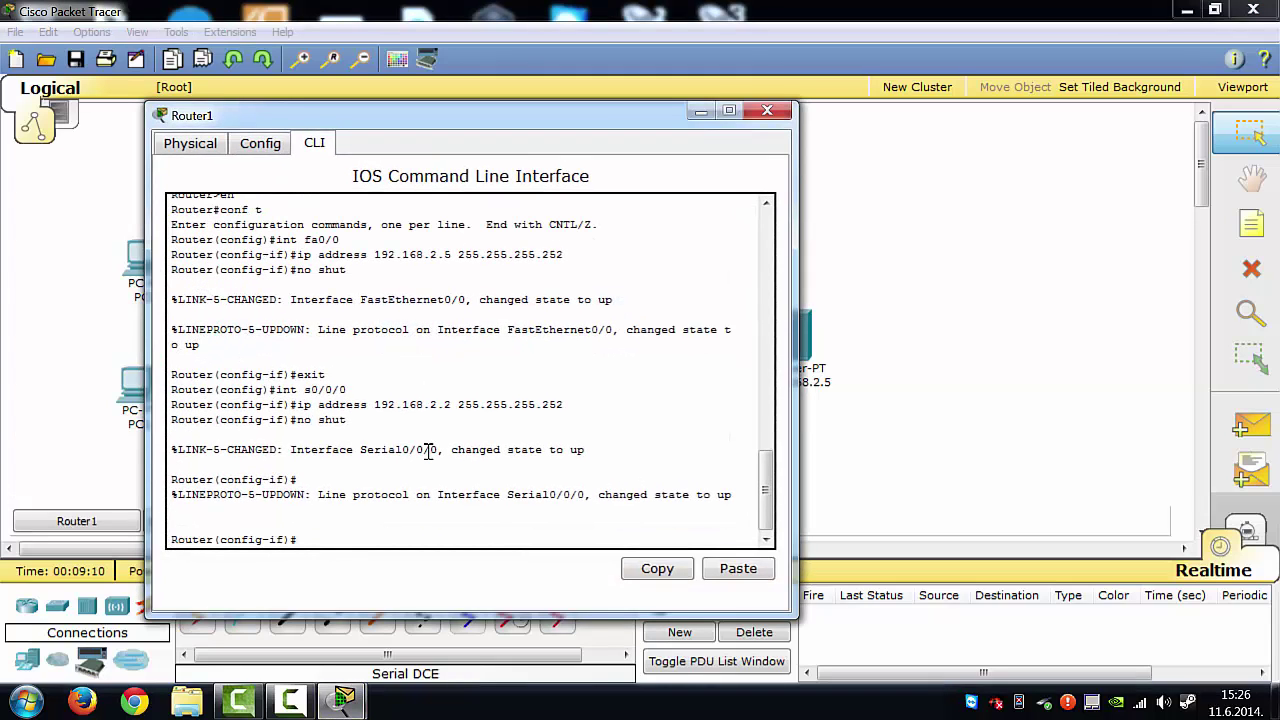
type("ip route 192.168.1.0 255.2")
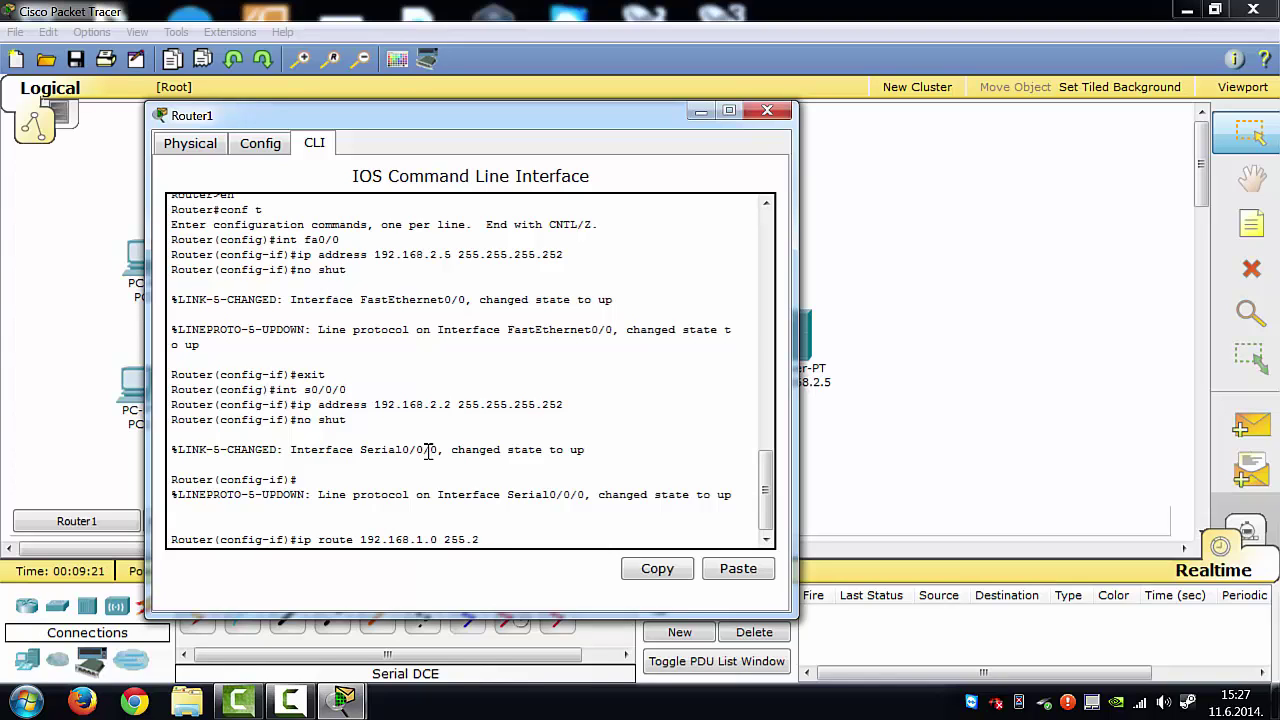
type("55.255.0 s0/0/0")
key("Return")
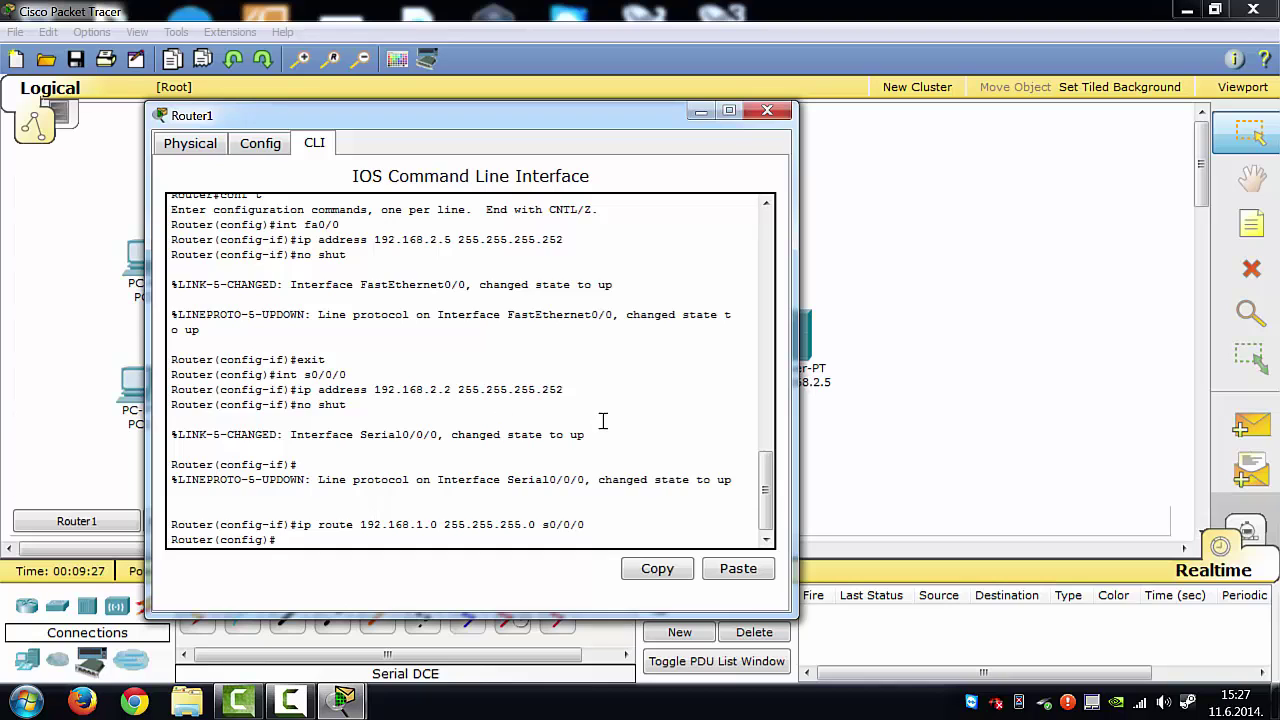
left_click(767, 110)
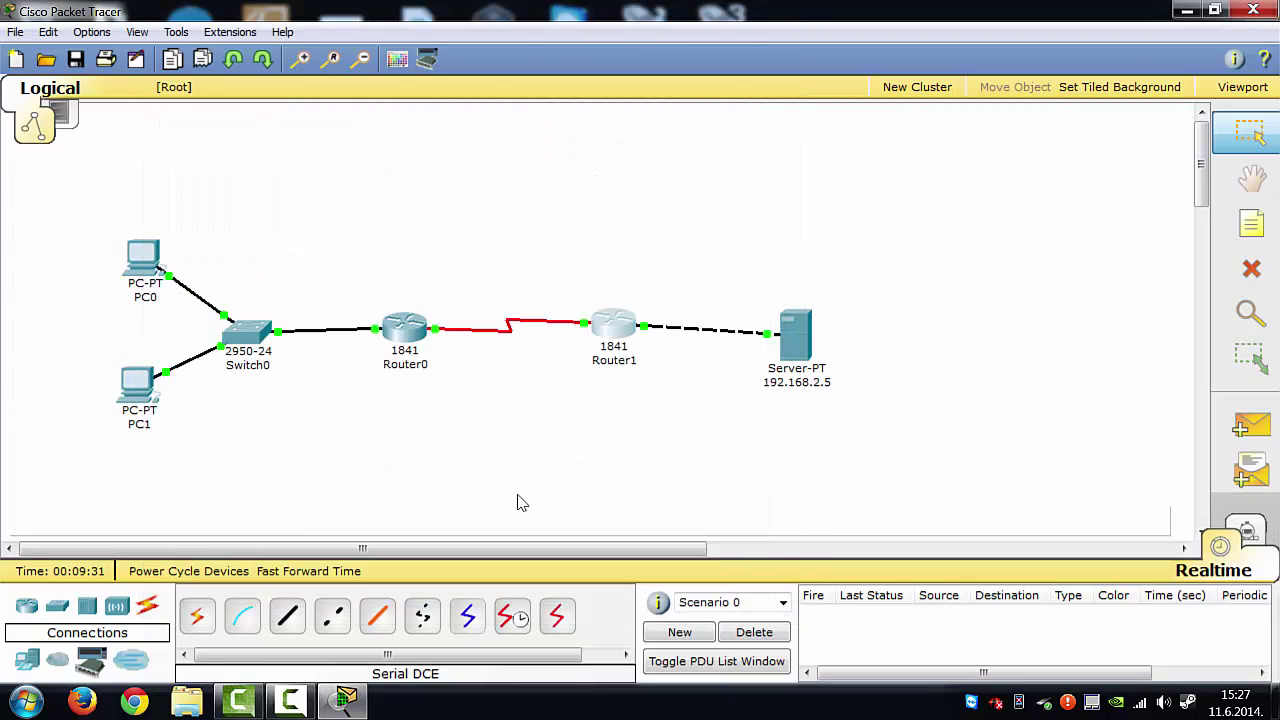
Step: Retest the connection by pinging 192.168.2.5 twice from PC0's command prompt, and close the prompt
left_click(152, 260)
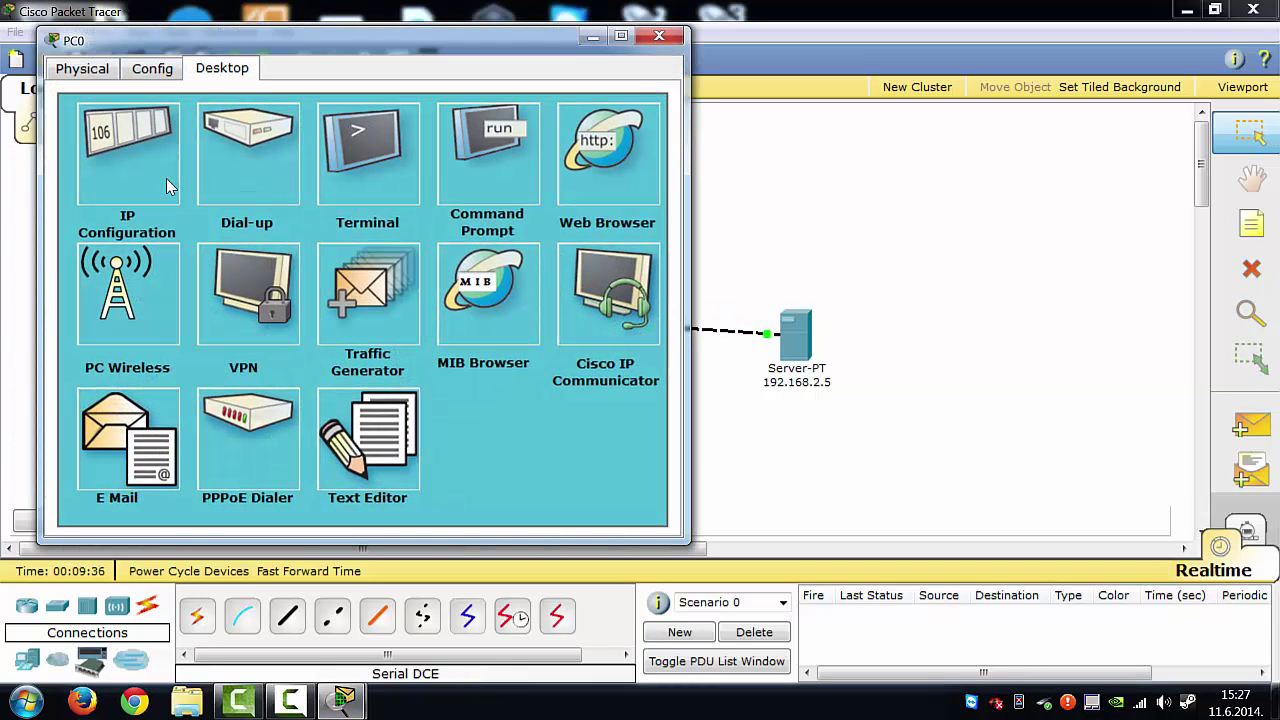
left_click(465, 165)
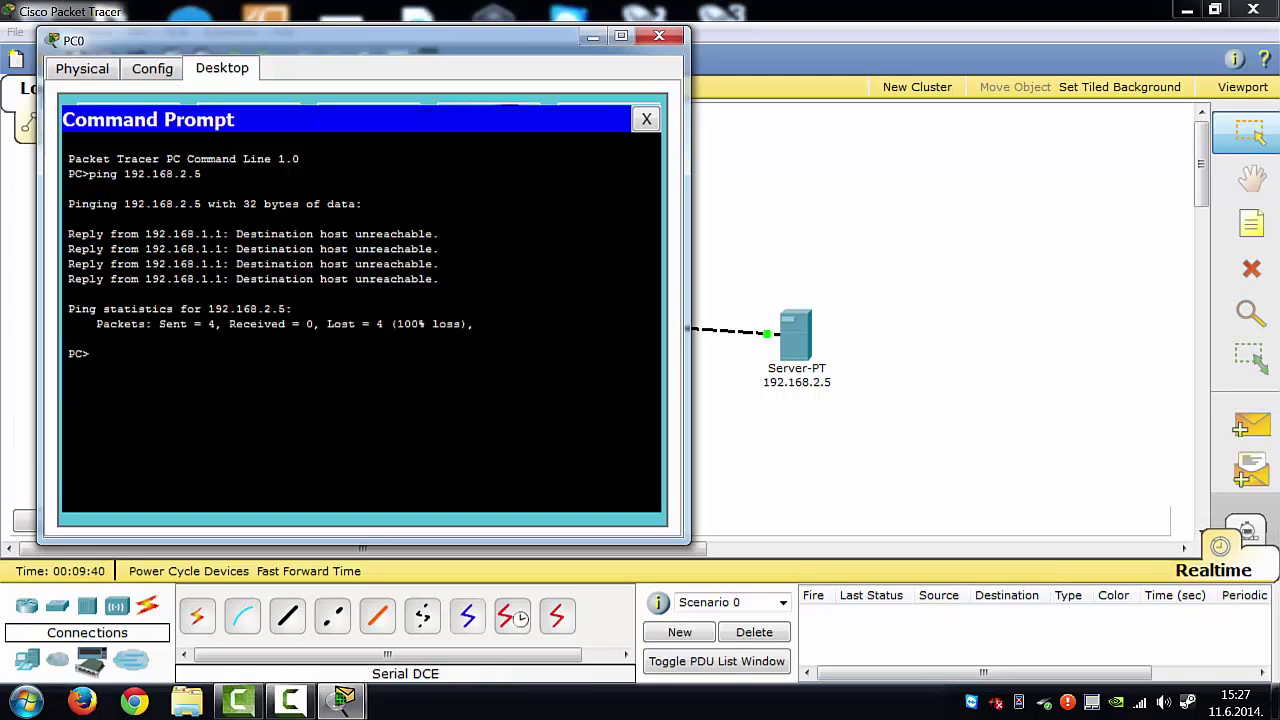
key("Up")
key("Return")
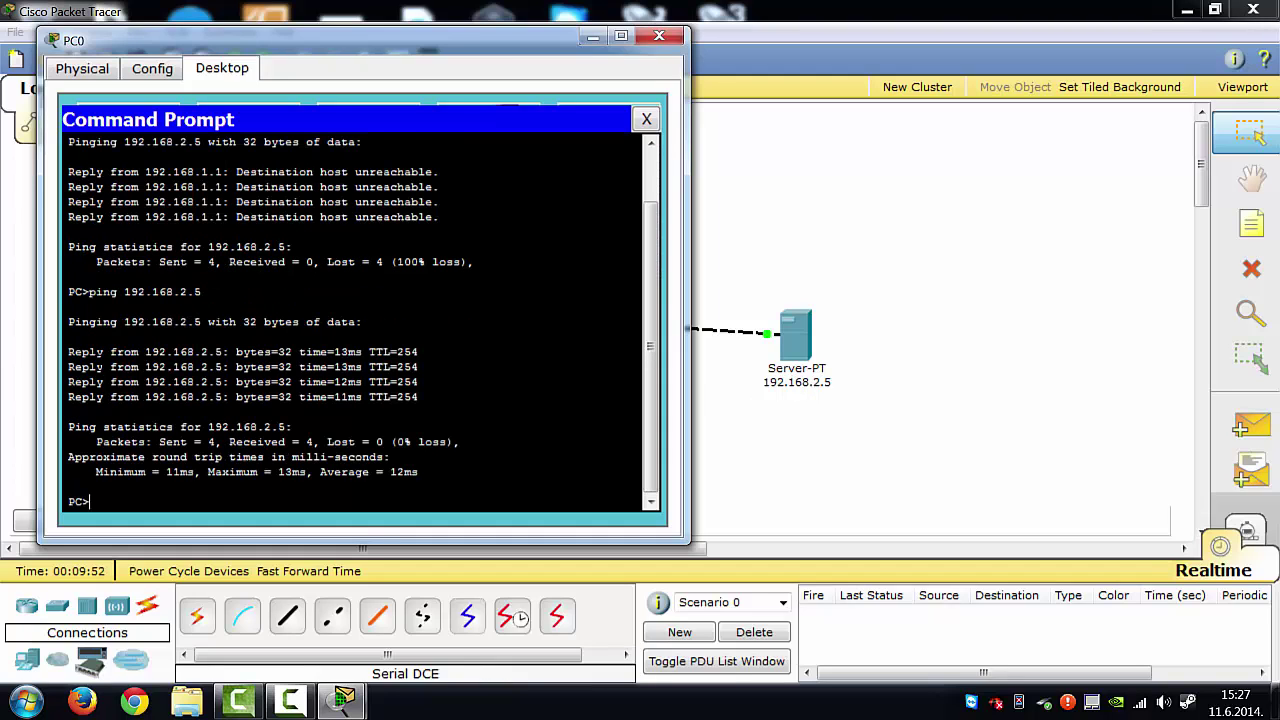
left_click_drag(68, 351, 300, 383)
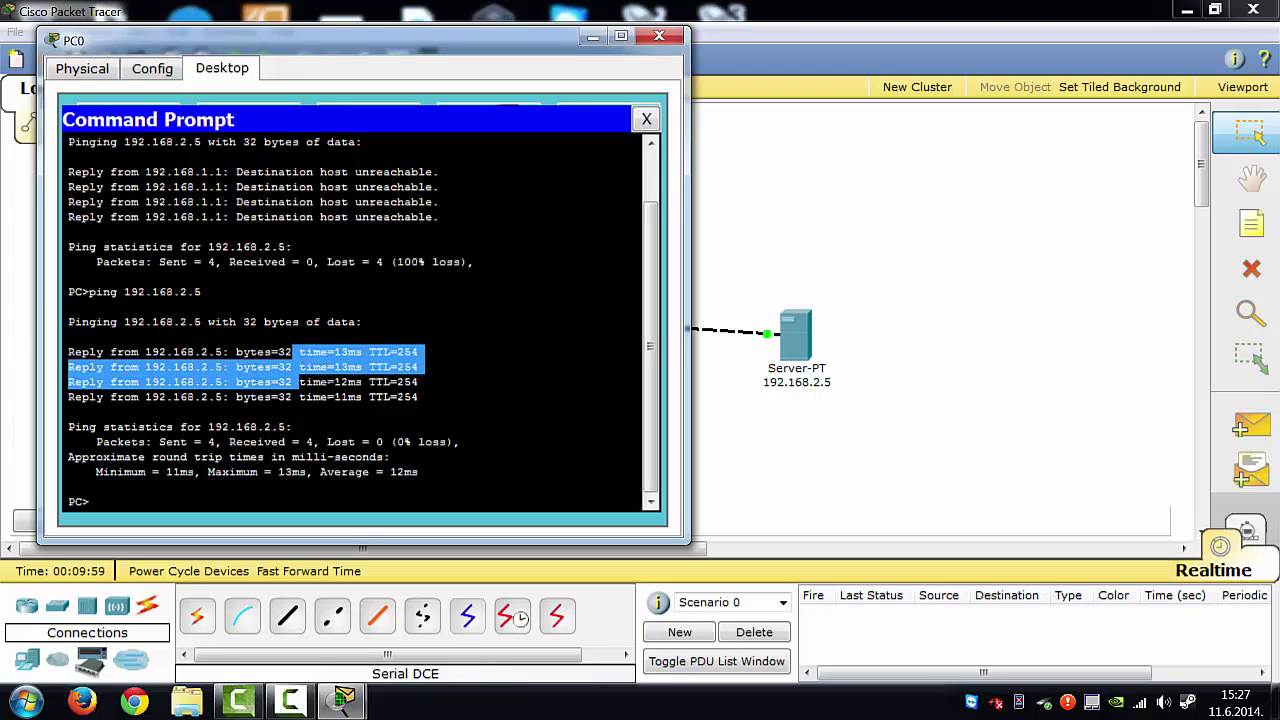
left_click(330, 367)
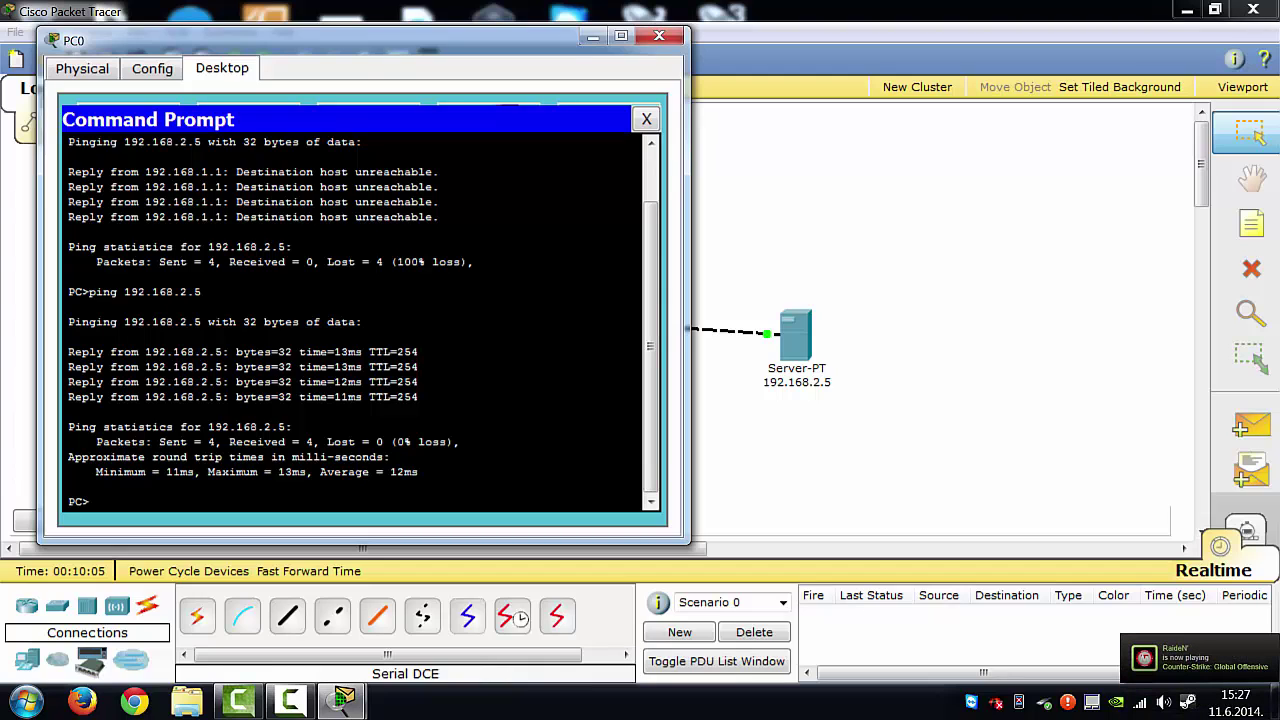
key("Up")
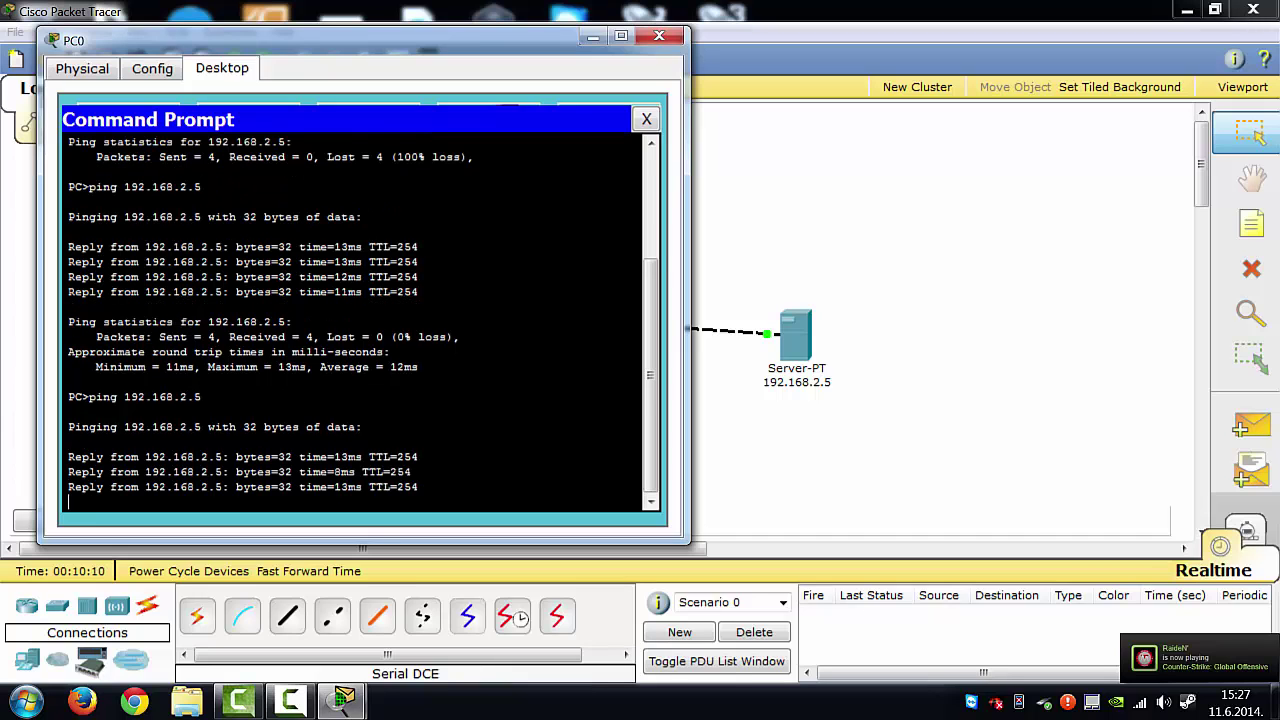
left_click(646, 119)
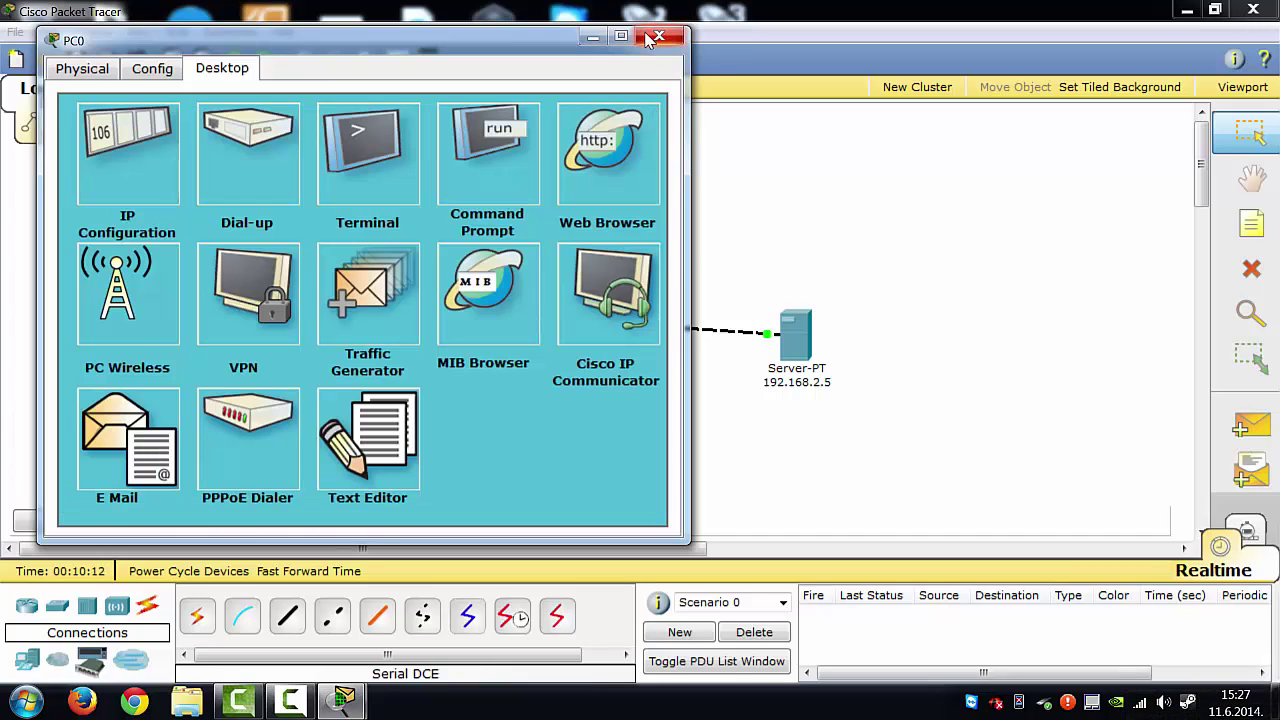